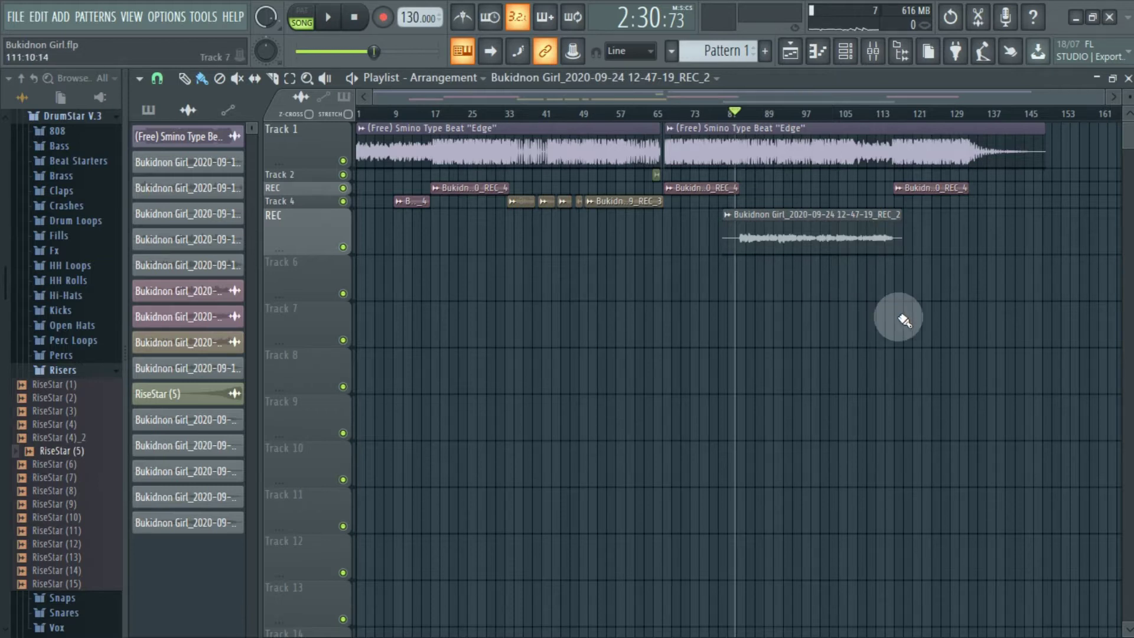
pyautogui.moveTo(1056, 353); pyautogui.dragTo(415, 122)
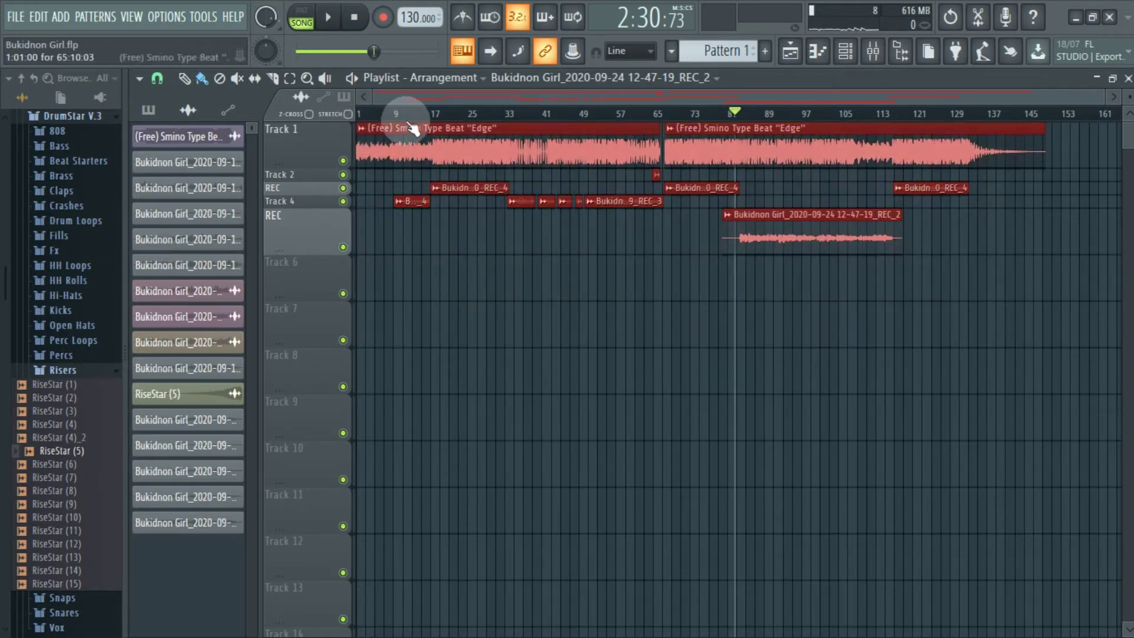
pyautogui.click(417, 122)
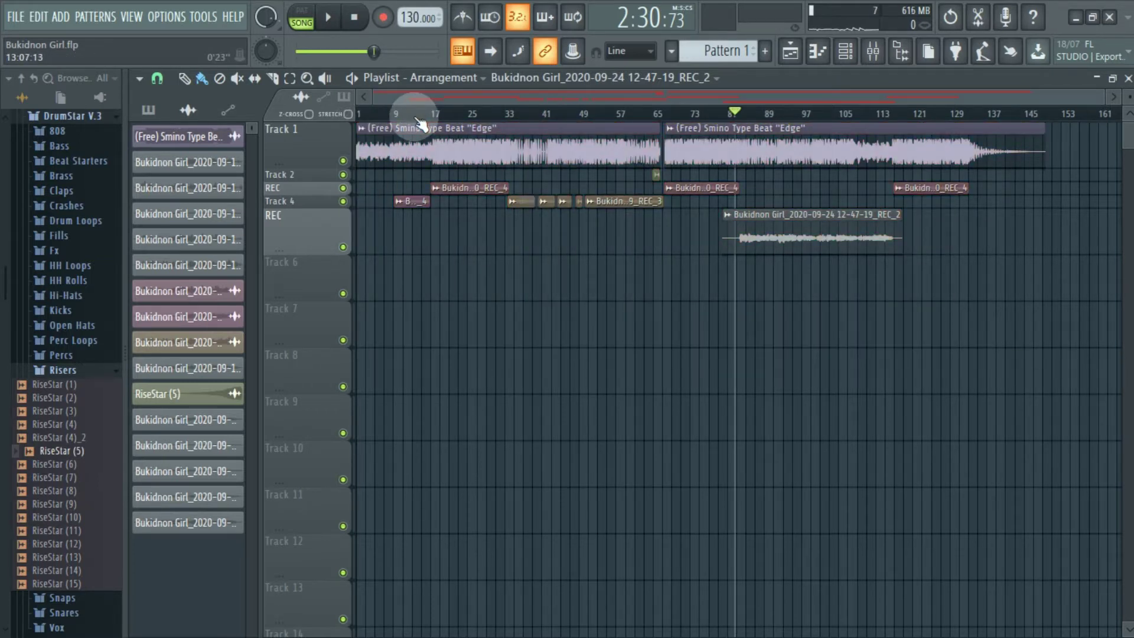
pyautogui.scroll(4, 821, 118)
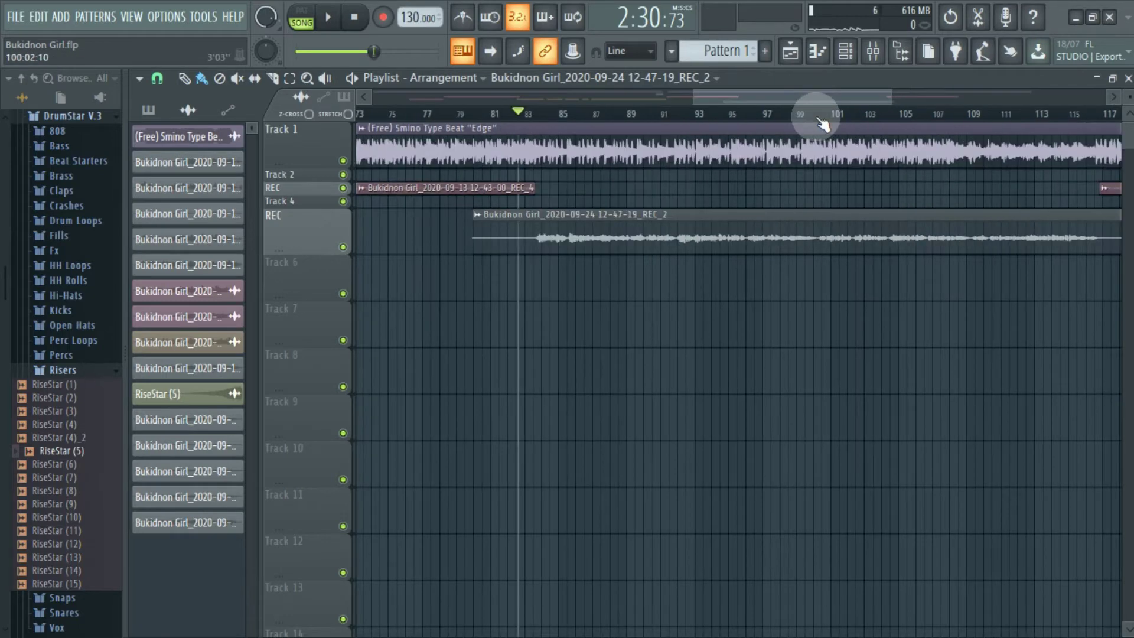
pyautogui.scroll(-4, 823, 124)
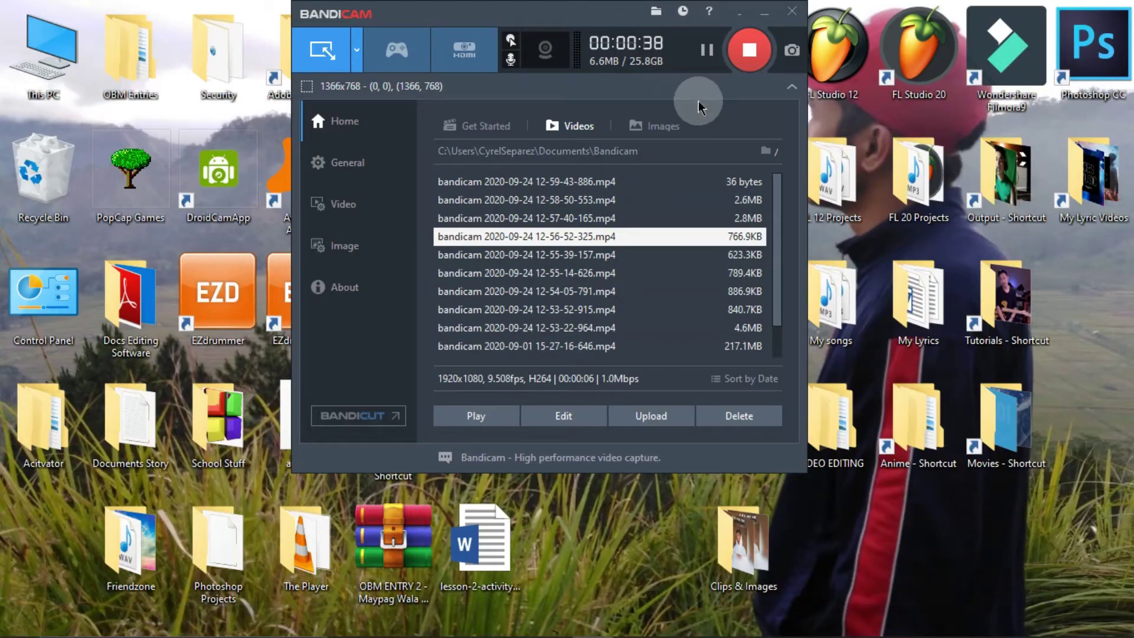
pyautogui.click(760, 13)
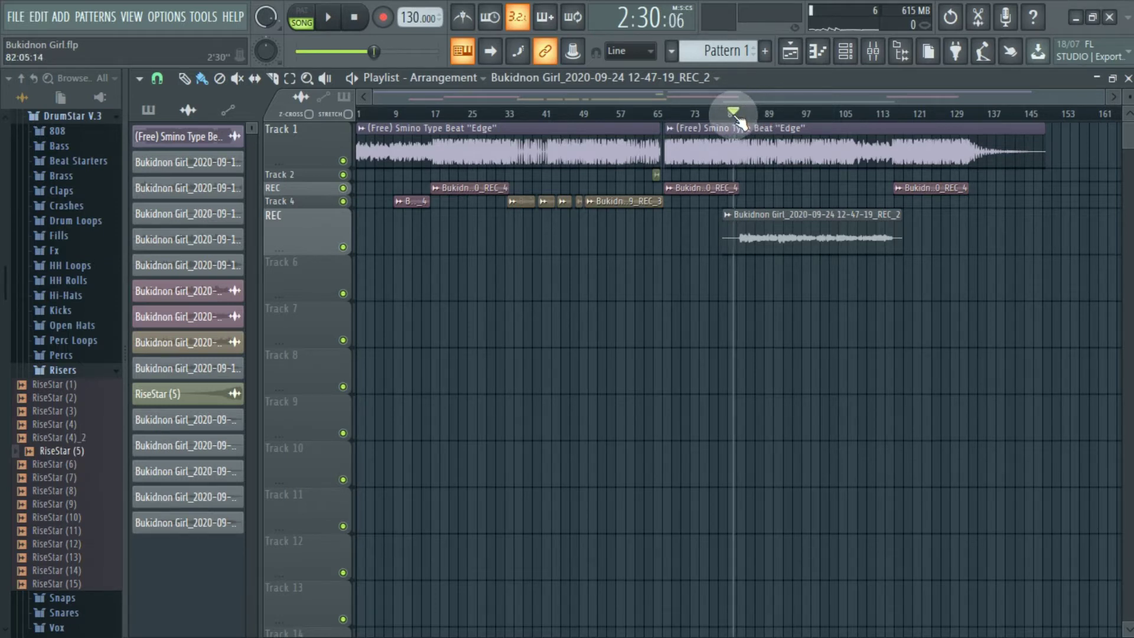
# Mute the beat on Track 1 and play the vocal recording from about bar 82.
pyautogui.click(733, 114)
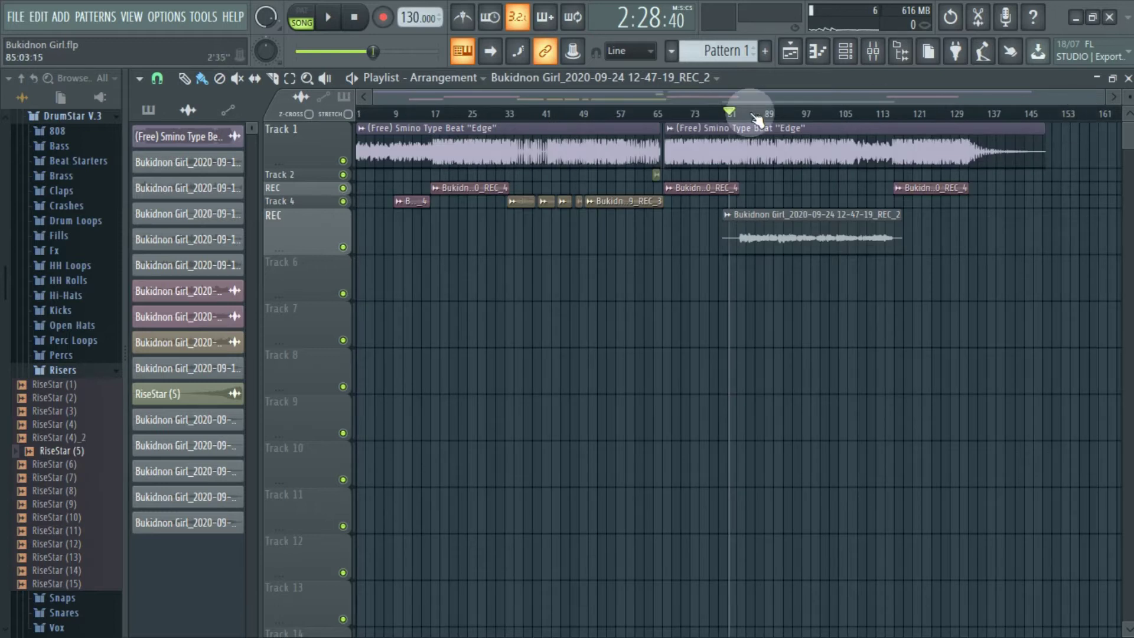
pyautogui.click(734, 113)
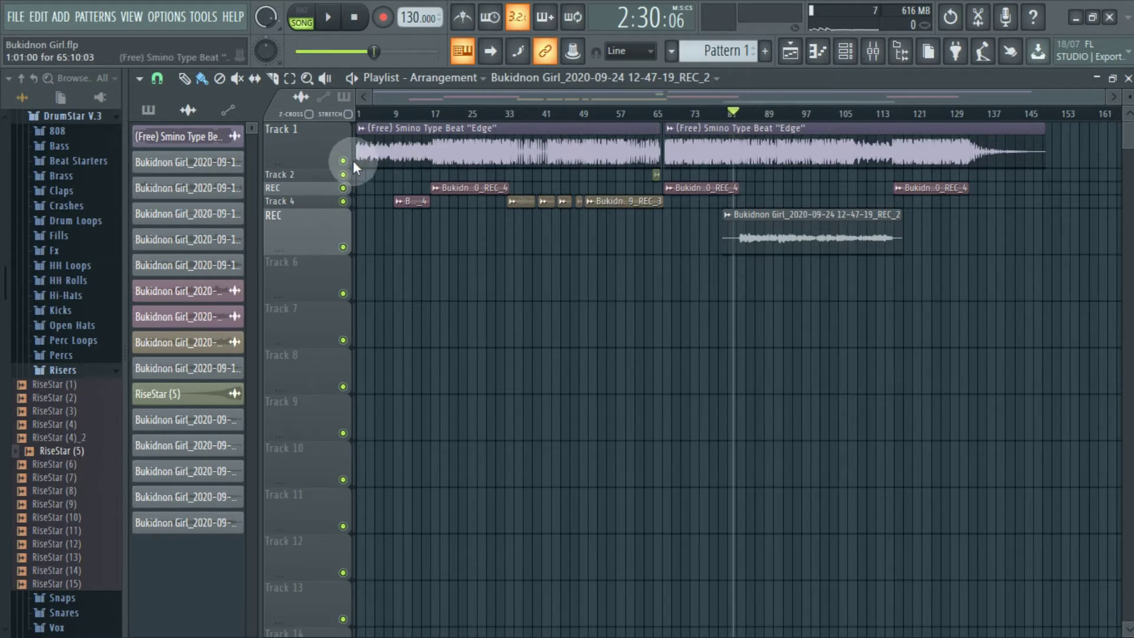
pyautogui.click(344, 160)
pyautogui.press('space')
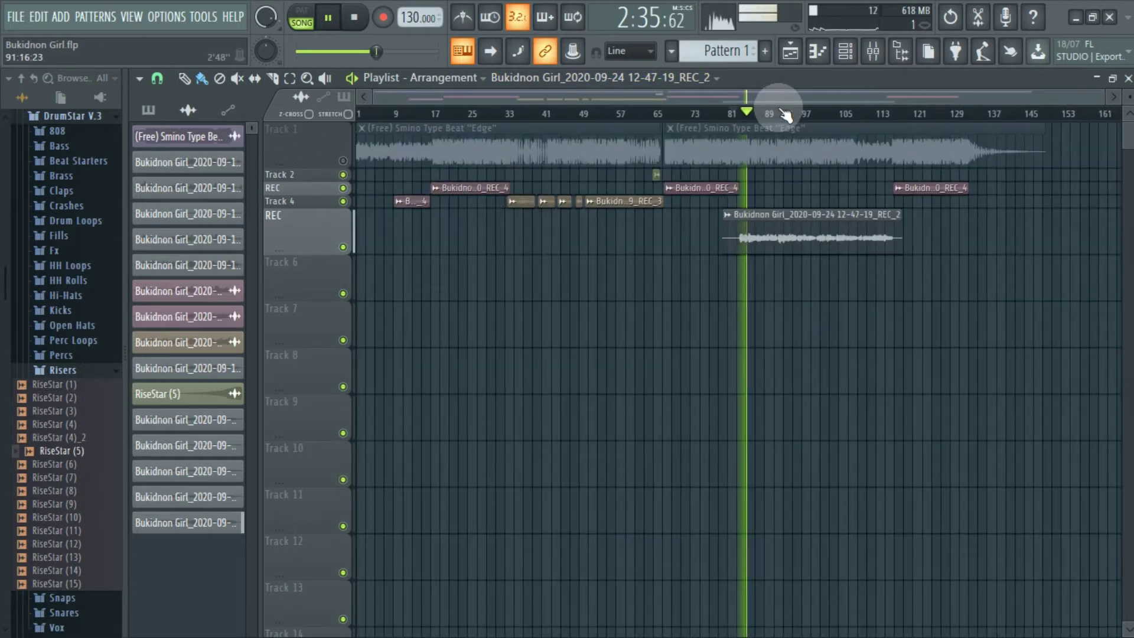
# Trim the REC_2 vocal clip's start to about bar 82 and its end to about bar 117, and stop playback.
pyautogui.scroll(2, 1082, 121)
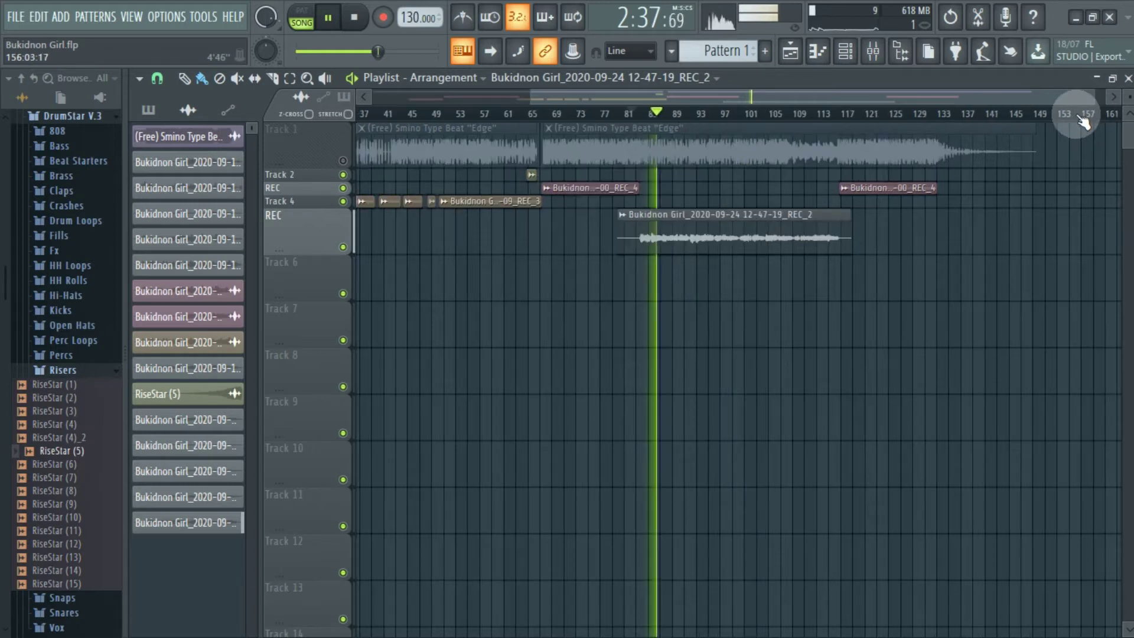
pyautogui.moveTo(481, 241); pyautogui.dragTo(514, 252)
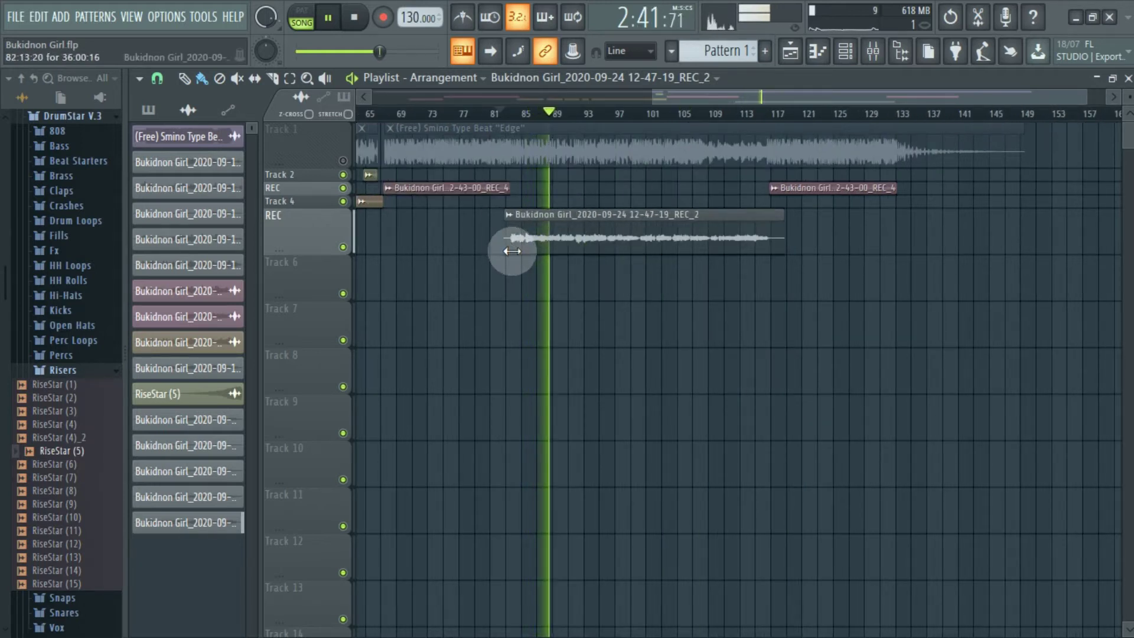
pyautogui.moveTo(785, 236); pyautogui.dragTo(772, 244)
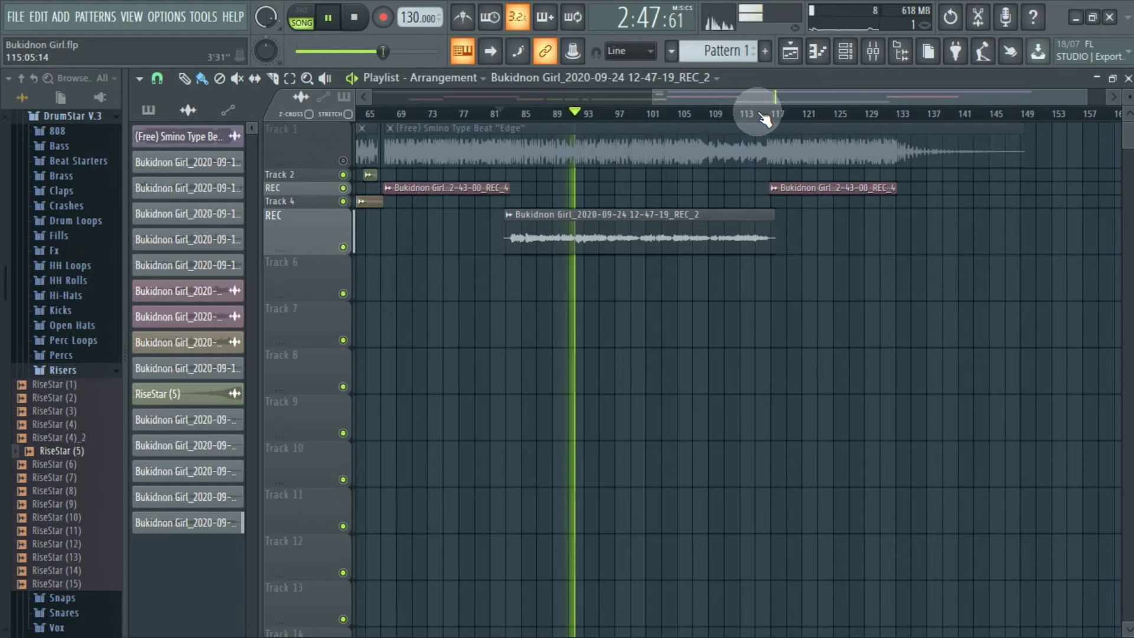
pyautogui.press('space')
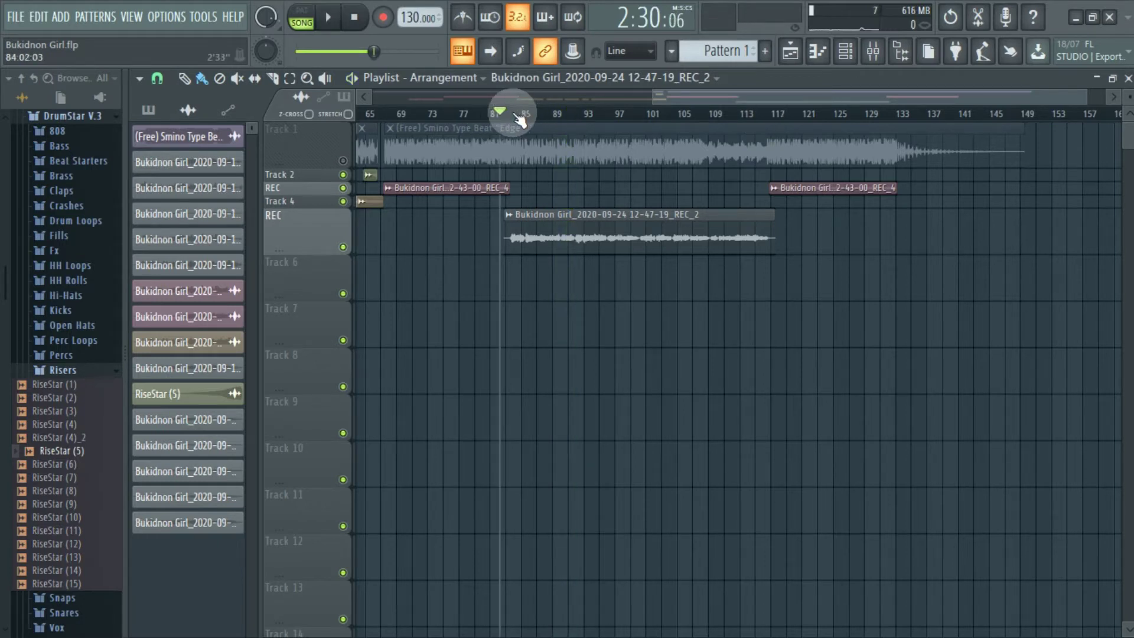
# Open the REC_2 vocal clip's audio in the Newtone pitch corrector and maximize the editor.
pyautogui.scroll(-1, 519, 120)
pyautogui.scroll(2, 763, 124)
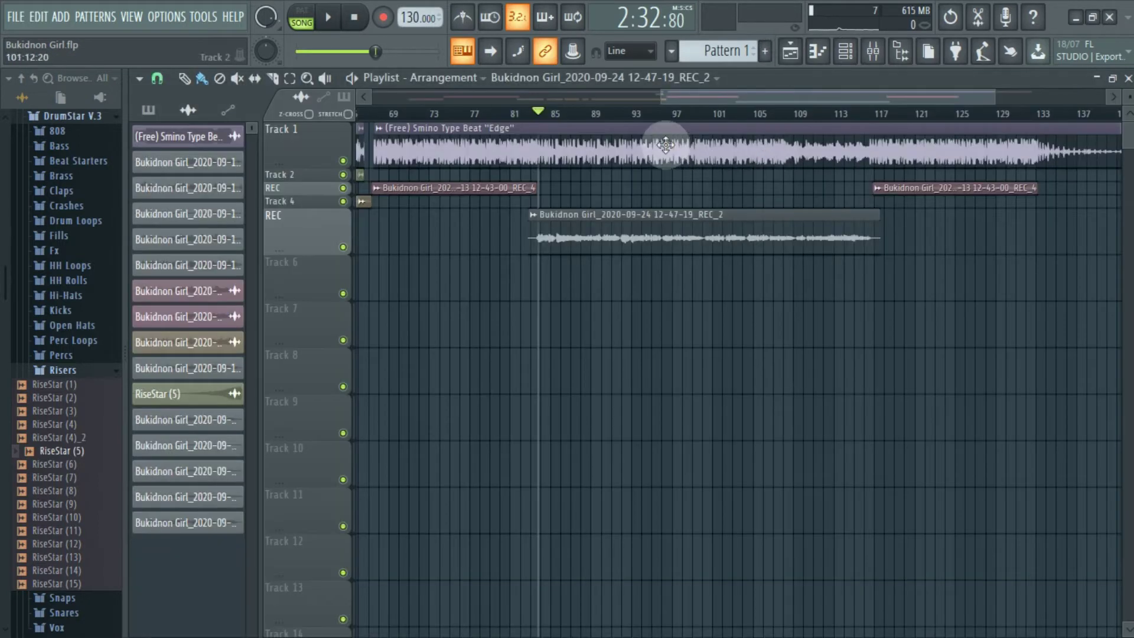
pyautogui.scroll(2, 639, 121)
pyautogui.doubleClick(598, 238)
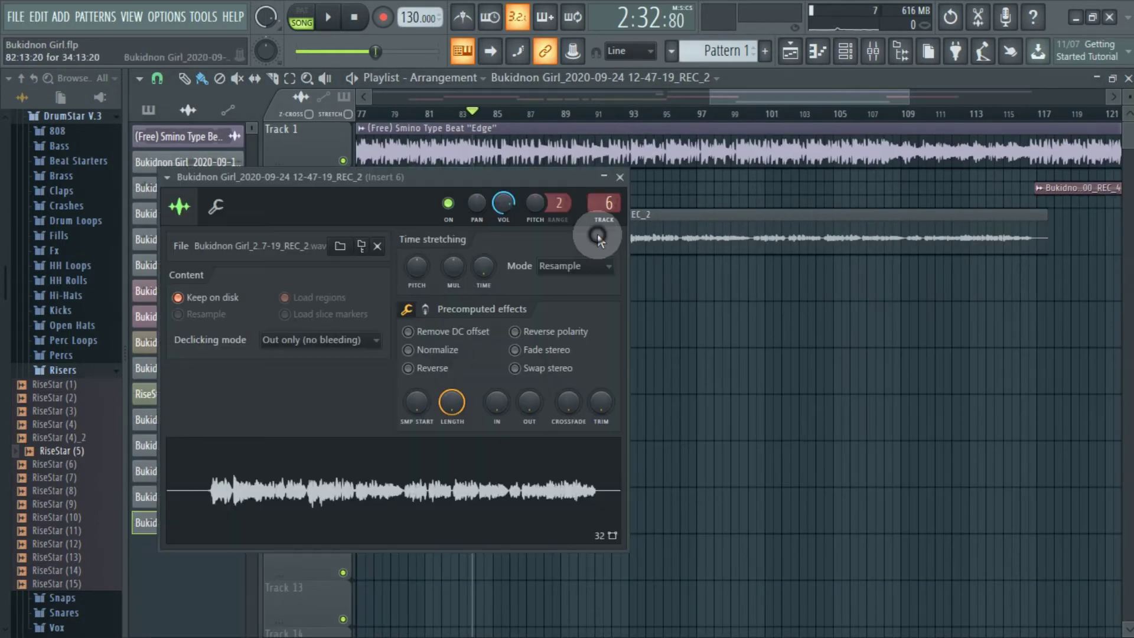
pyautogui.rightClick(450, 489)
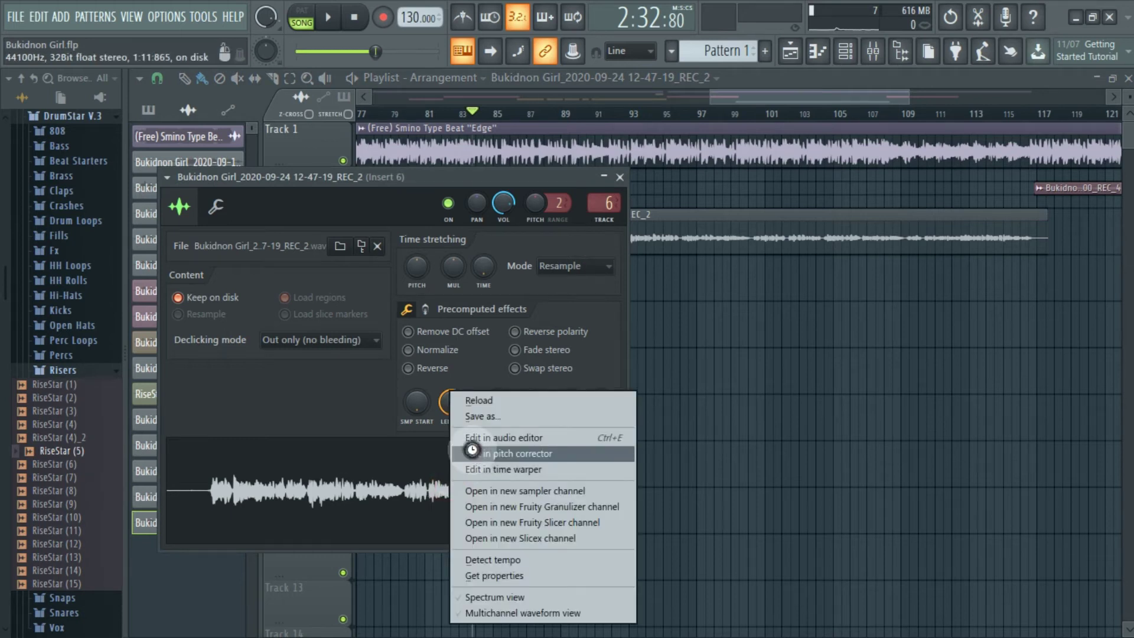
pyautogui.click(472, 451)
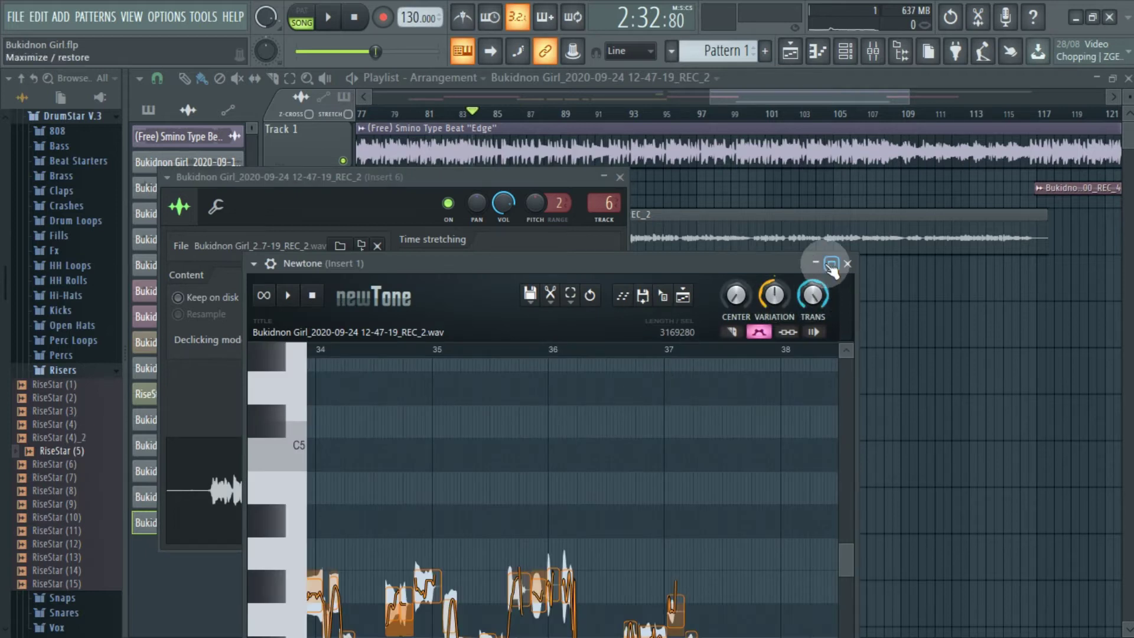
pyautogui.click(829, 263)
# Snap the first vocal note of the phrase at bar 5 to the A#4 semitone.
pyautogui.scroll(-10, 569, 165)
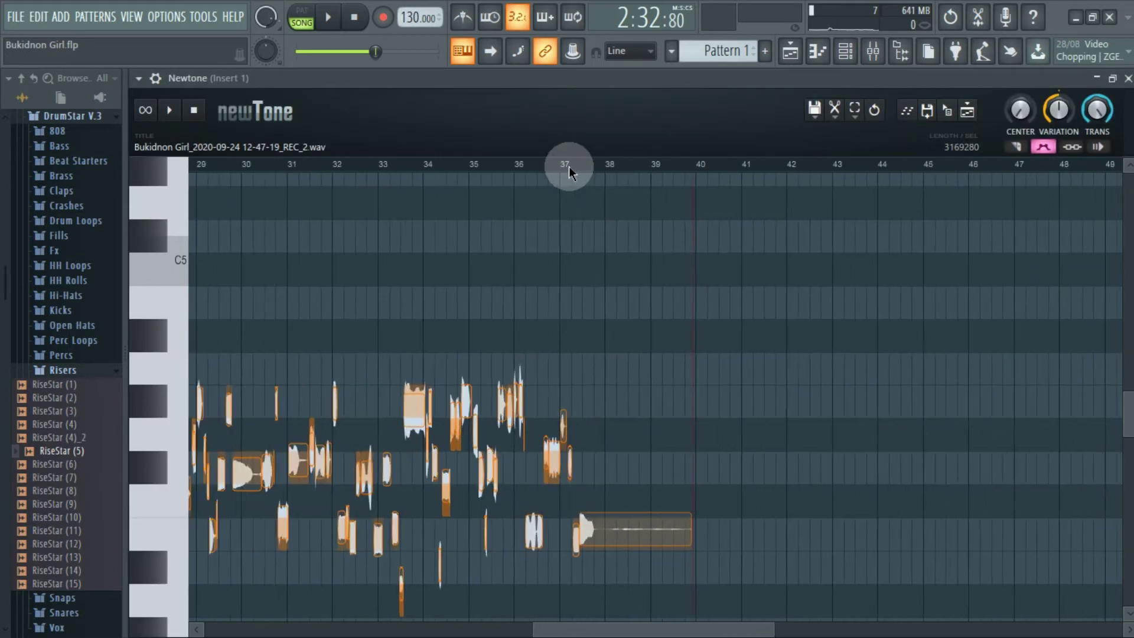
pyautogui.scroll(-3, 743, 388)
pyautogui.scroll(-3, 532, 163)
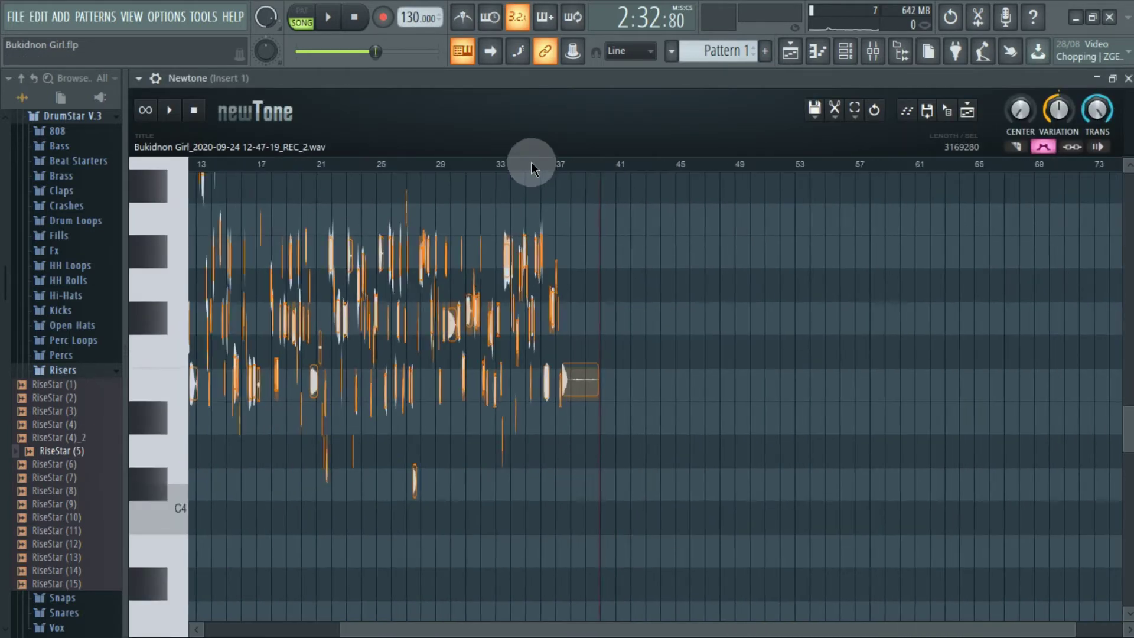
pyautogui.moveTo(237, 157); pyautogui.dragTo(222, 159)
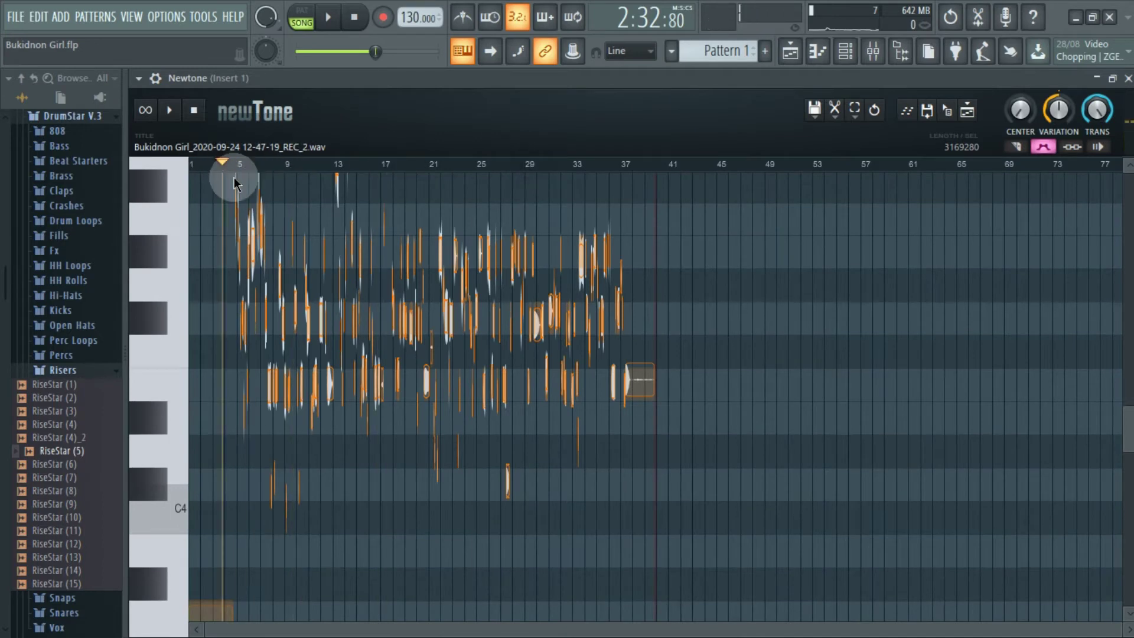
pyautogui.scroll(3, 234, 177)
pyautogui.scroll(2, 227, 164)
pyautogui.scroll(8, 226, 162)
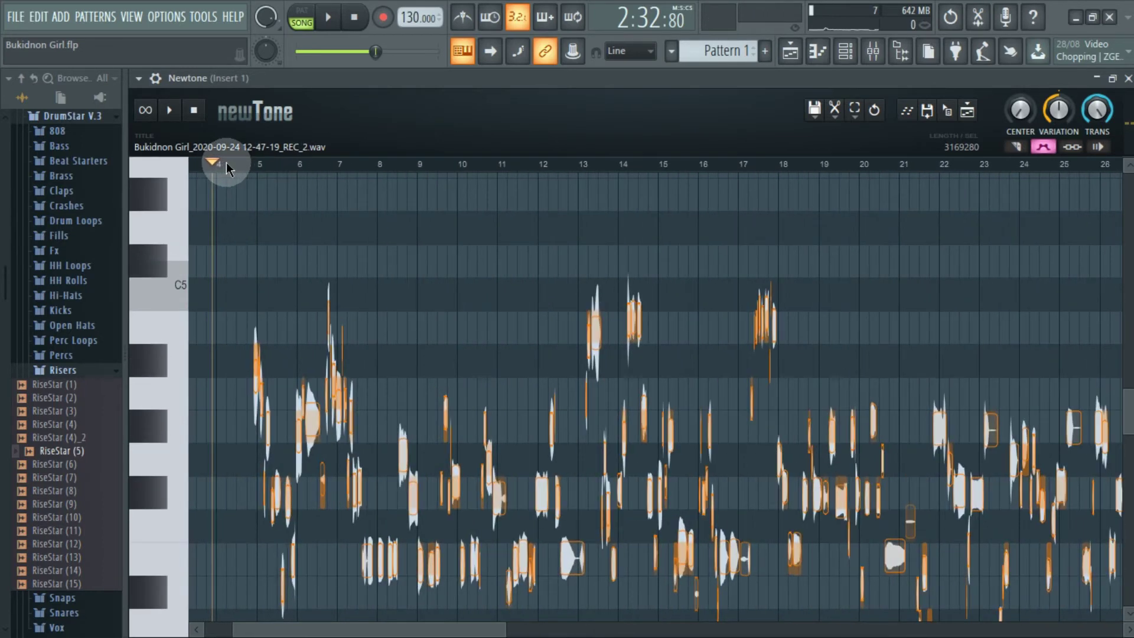
pyautogui.scroll(8, 357, 166)
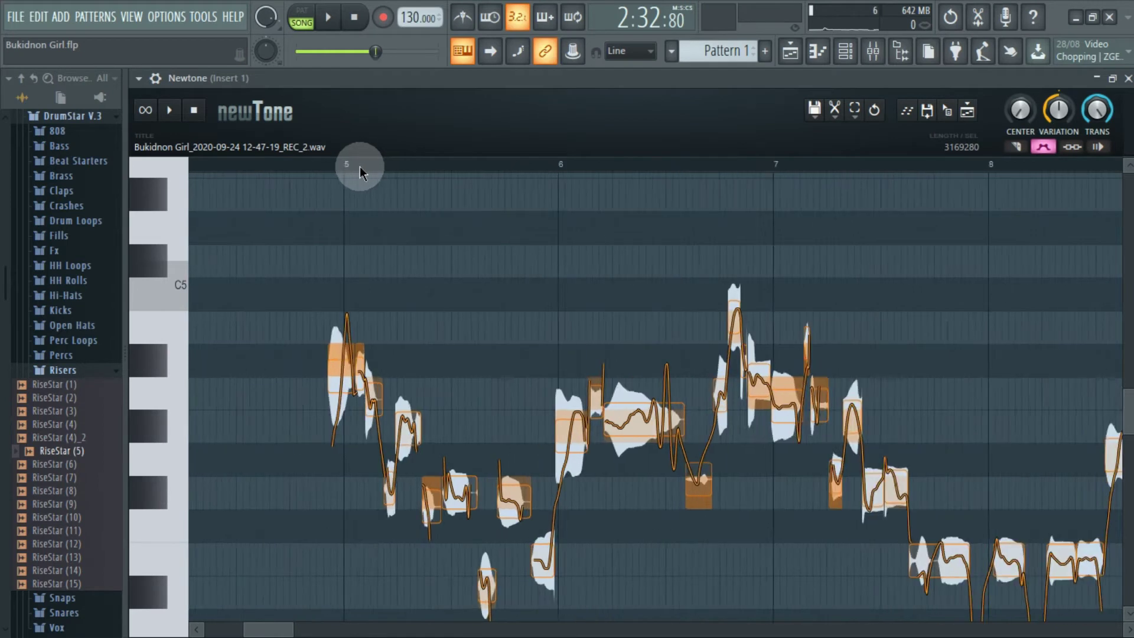
pyautogui.scroll(2, 356, 167)
pyautogui.scroll(-3, 477, 303)
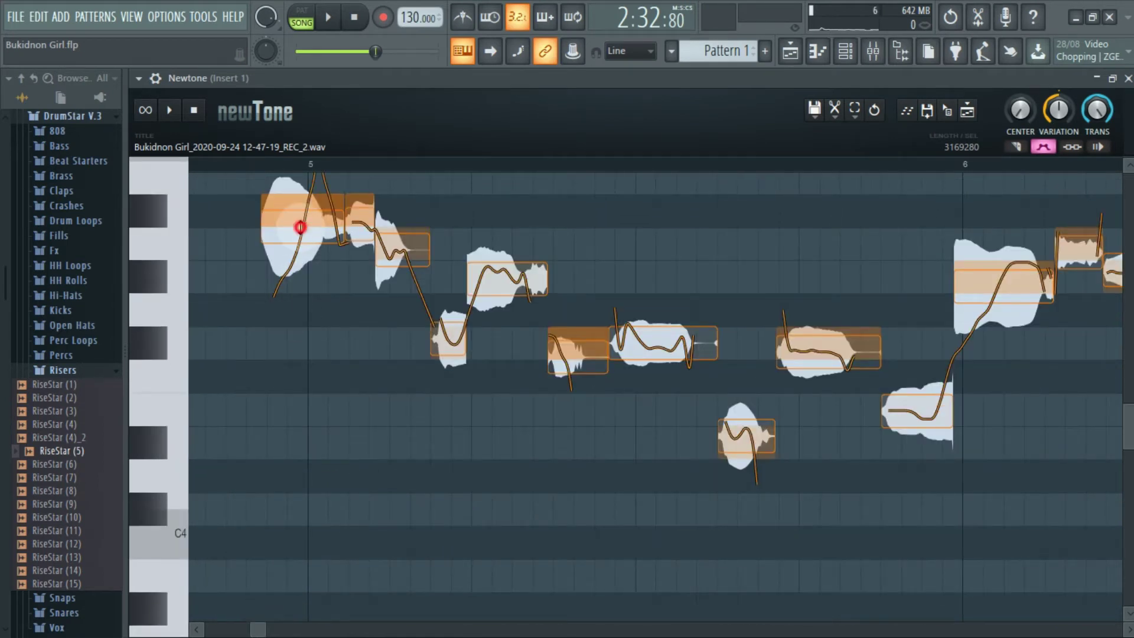
pyautogui.doubleClick(300, 222)
# Play back the opening vocal phrase from just before bar 5 to check its pitch.
pyautogui.scroll(-4, 293, 165)
pyautogui.click(271, 169)
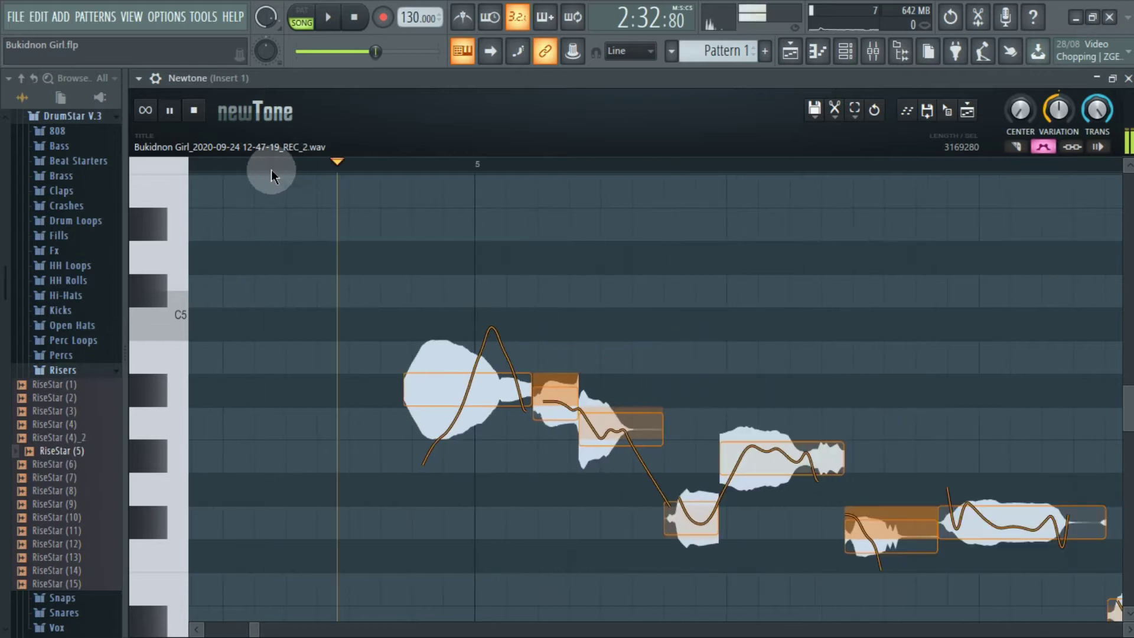
pyautogui.scroll(-2, 271, 169)
pyautogui.scroll(-4, 465, 244)
pyautogui.scroll(3, 419, 349)
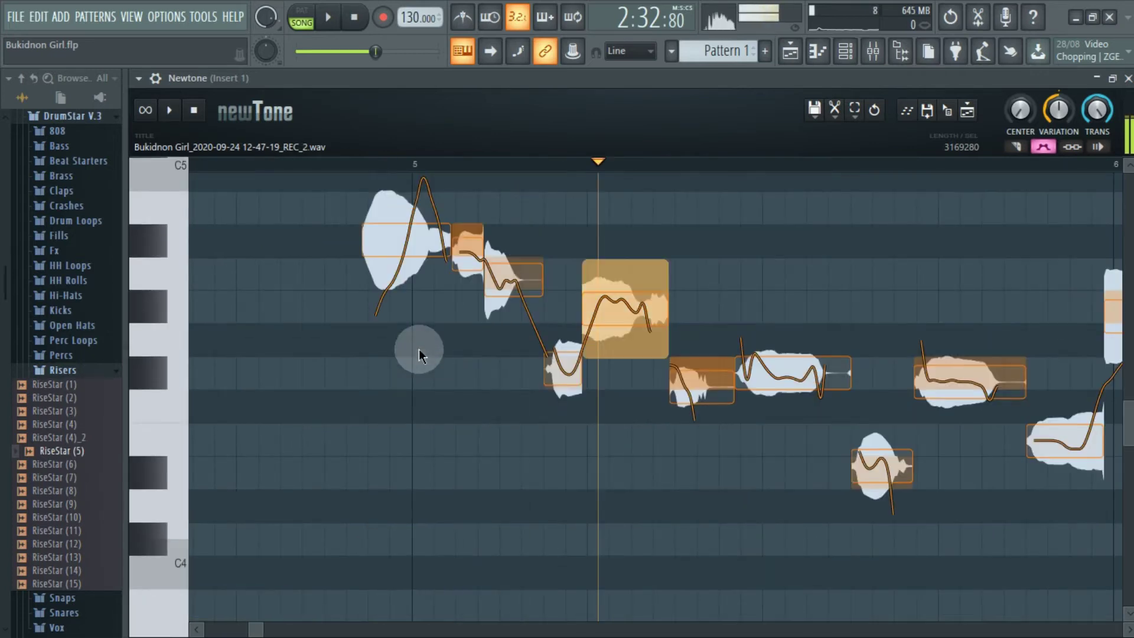
pyautogui.press('space')
pyautogui.scroll(2, 408, 165)
pyautogui.press('space')
pyautogui.scroll(2, 485, 274)
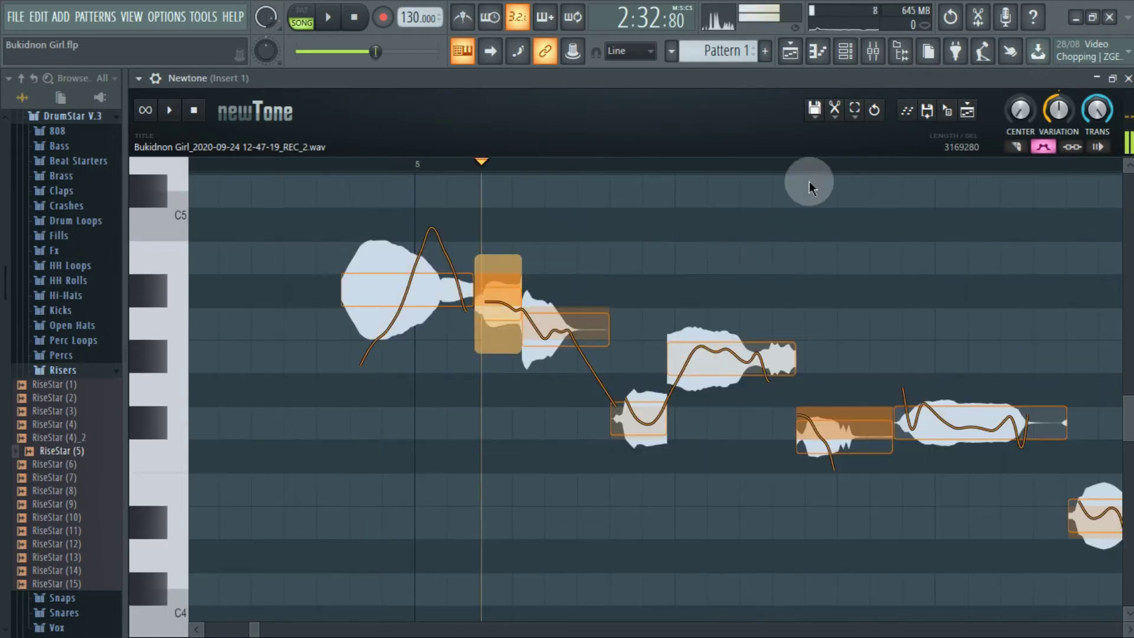
pyautogui.press('space')
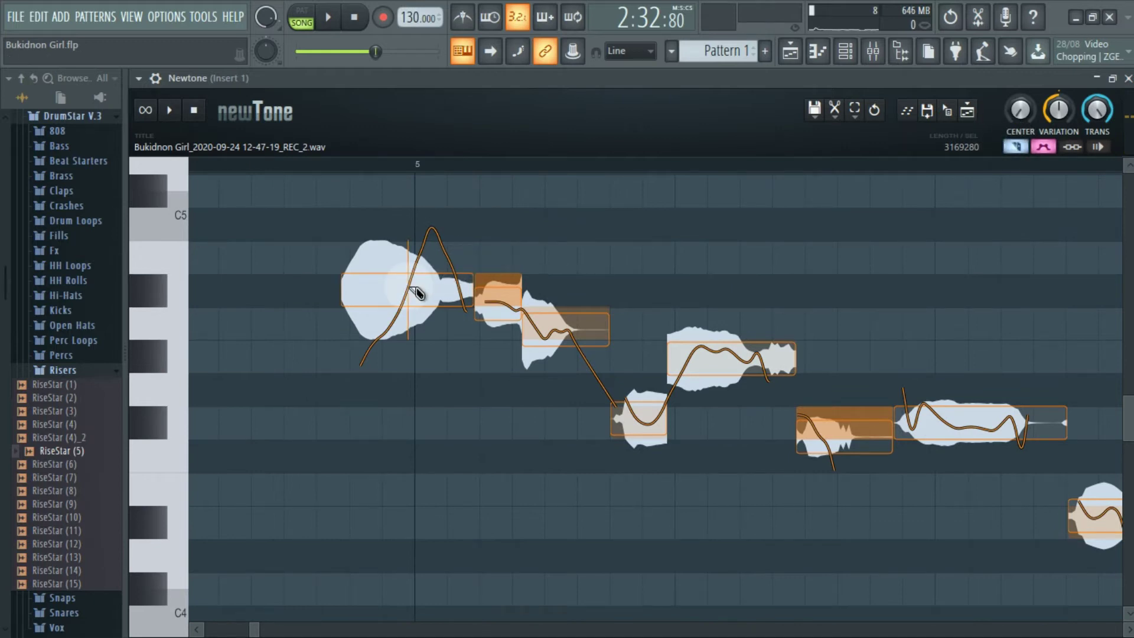
# Slice the first vocal note just before bar 5 and snap both pieces and the next two notes to their nearest semitones.
pyautogui.click(408, 290)
pyautogui.press('space')
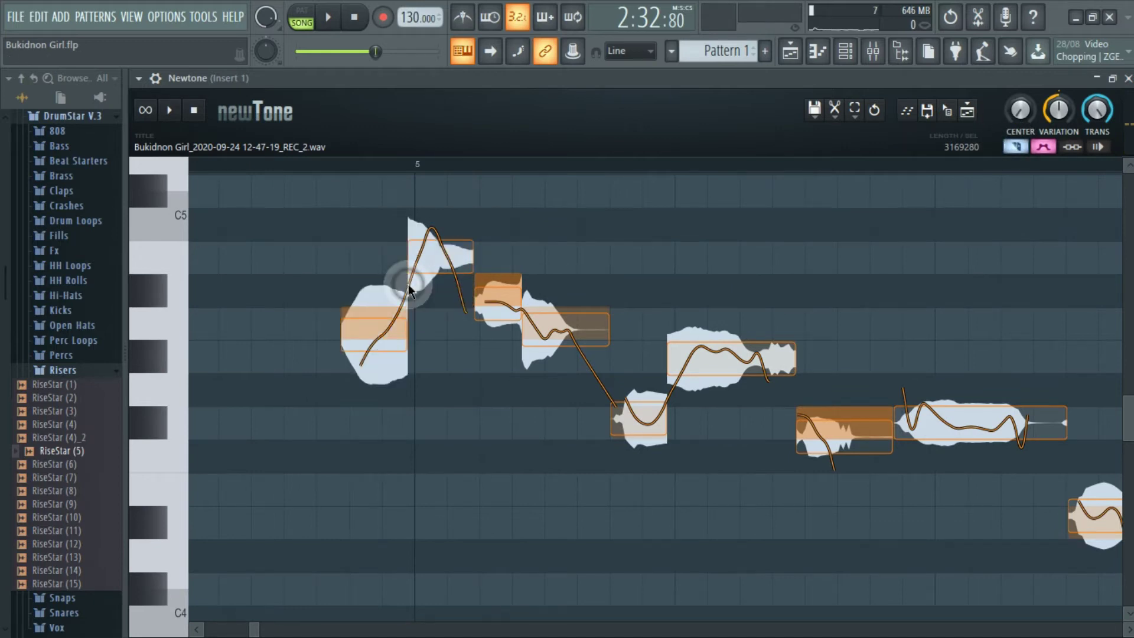
pyautogui.click(1016, 147)
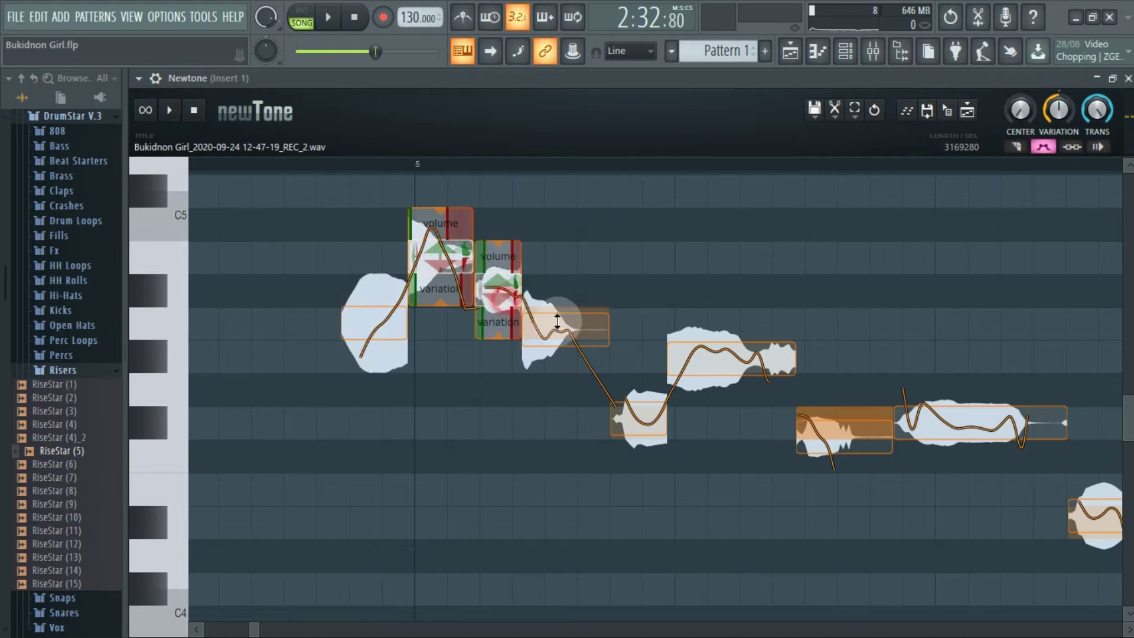
pyautogui.press('space')
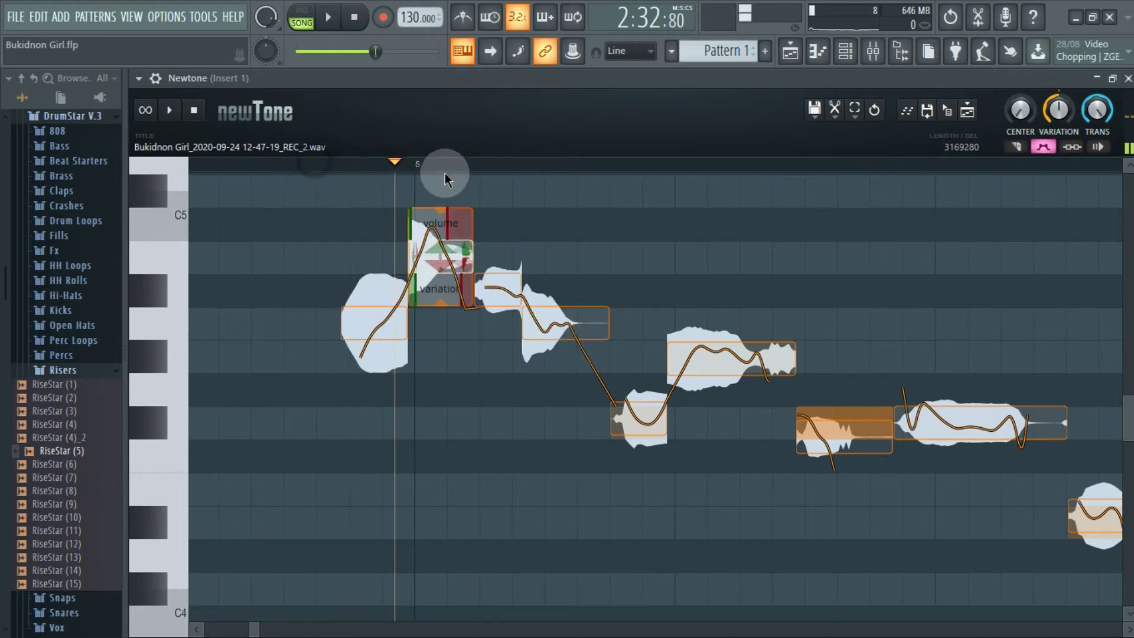
# Raise the two notes following the sliced note to B4 and replay the phrase.
pyautogui.click(507, 174)
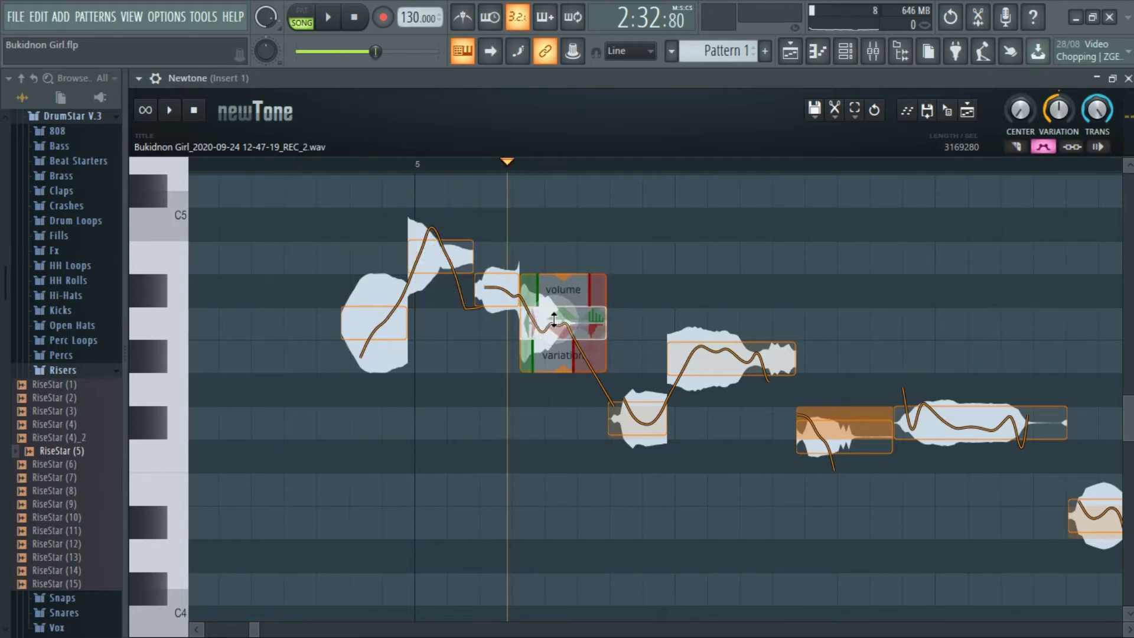
pyautogui.moveTo(554, 319); pyautogui.dragTo(500, 259)
pyautogui.moveTo(550, 289); pyautogui.dragTo(550, 269)
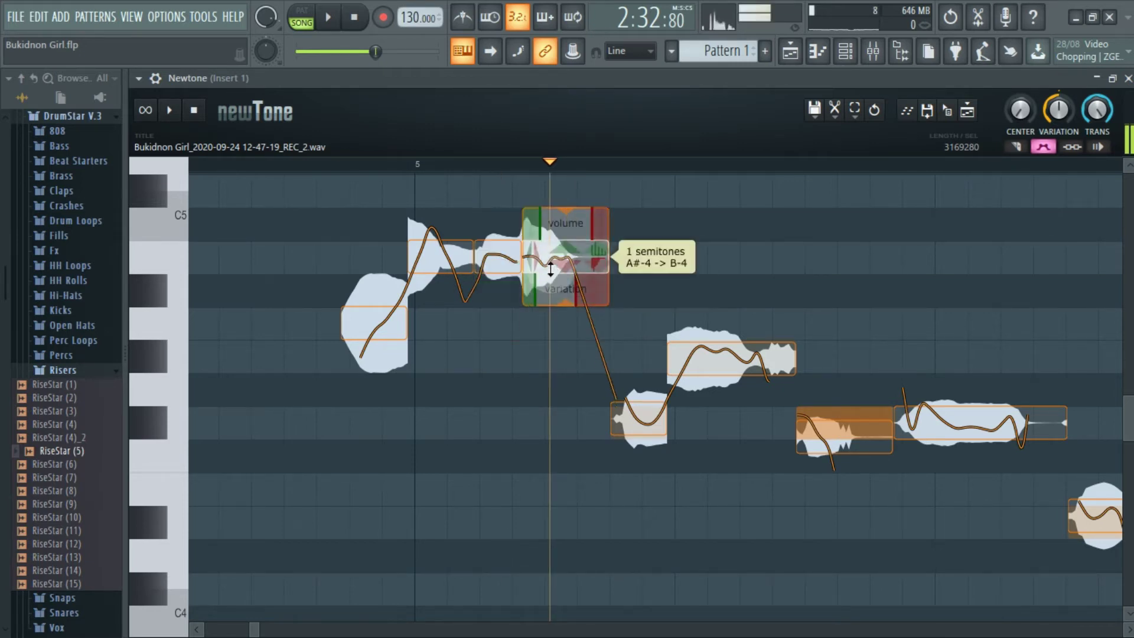
pyautogui.click(337, 175)
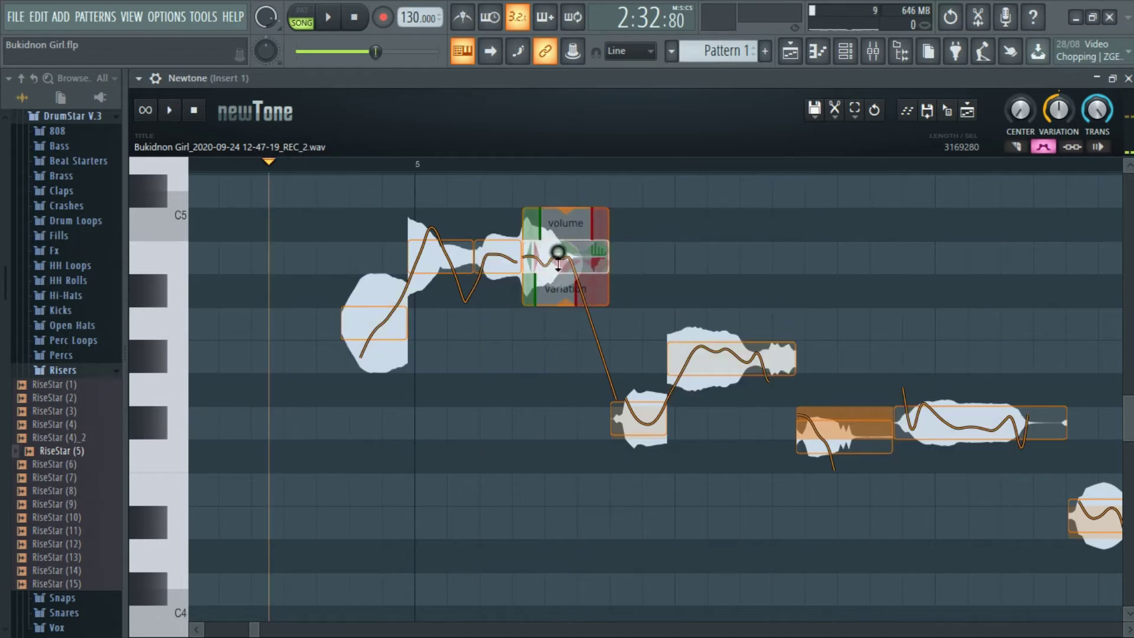
# Try the fourth note of the phrase at G#4, raise it to A4, and play back the result.
pyautogui.moveTo(558, 252); pyautogui.dragTo(534, 344)
pyautogui.click(292, 168)
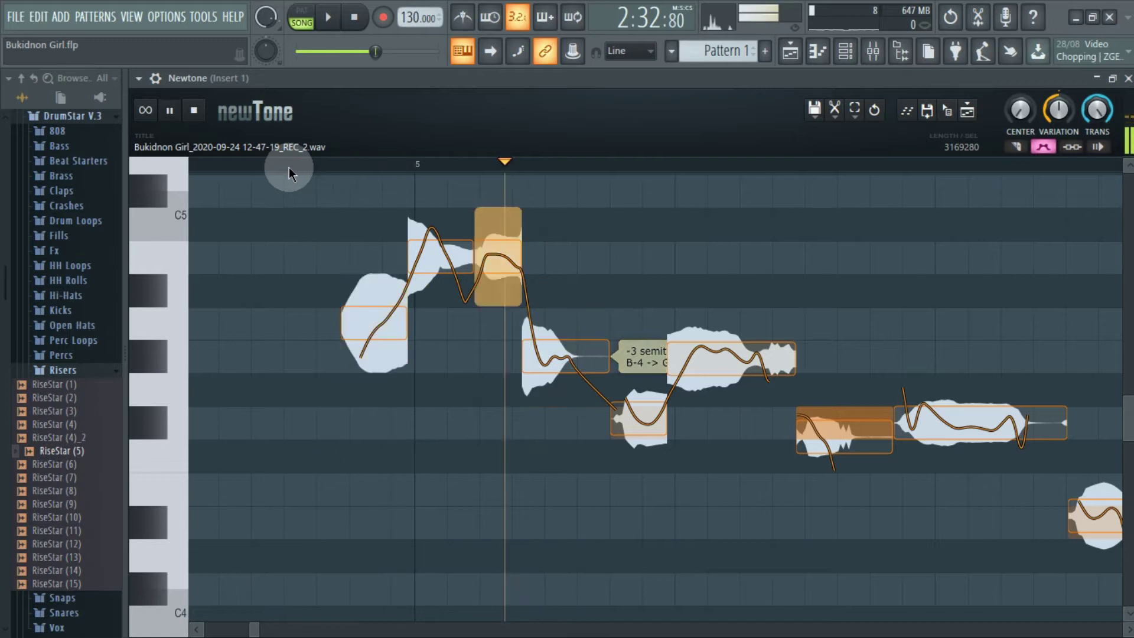
pyautogui.scroll(-1, 289, 167)
pyautogui.moveTo(482, 357); pyautogui.dragTo(481, 326)
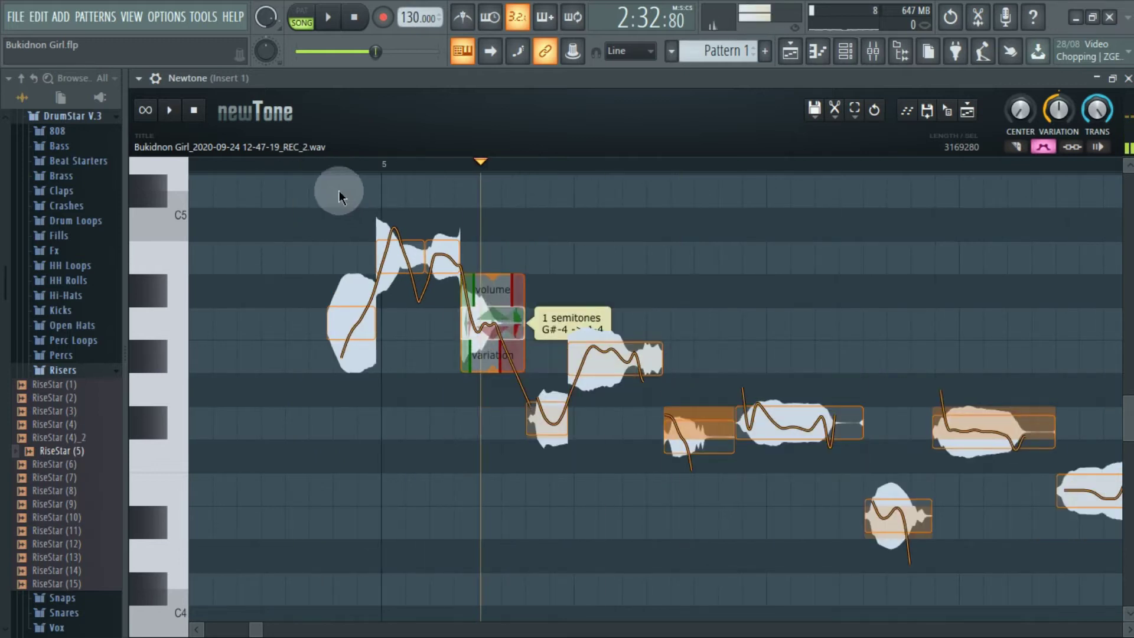
pyautogui.click(266, 167)
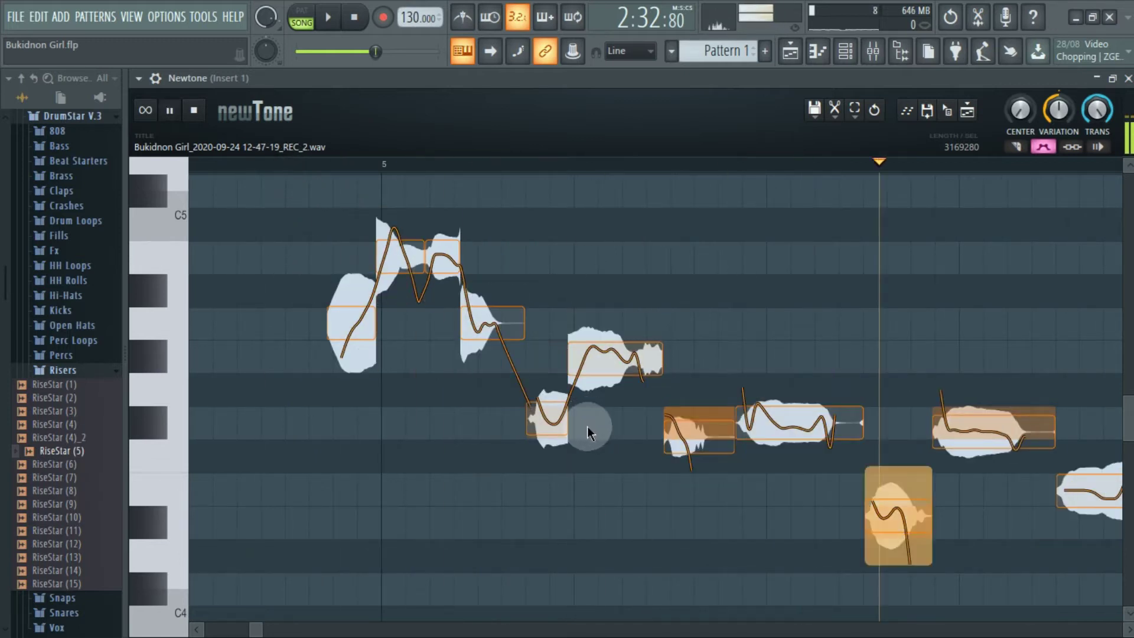
# Snap the off-pitch short note in the middle of bar 5 to F#4.
pyautogui.scroll(-4, 752, 285)
pyautogui.press('space')
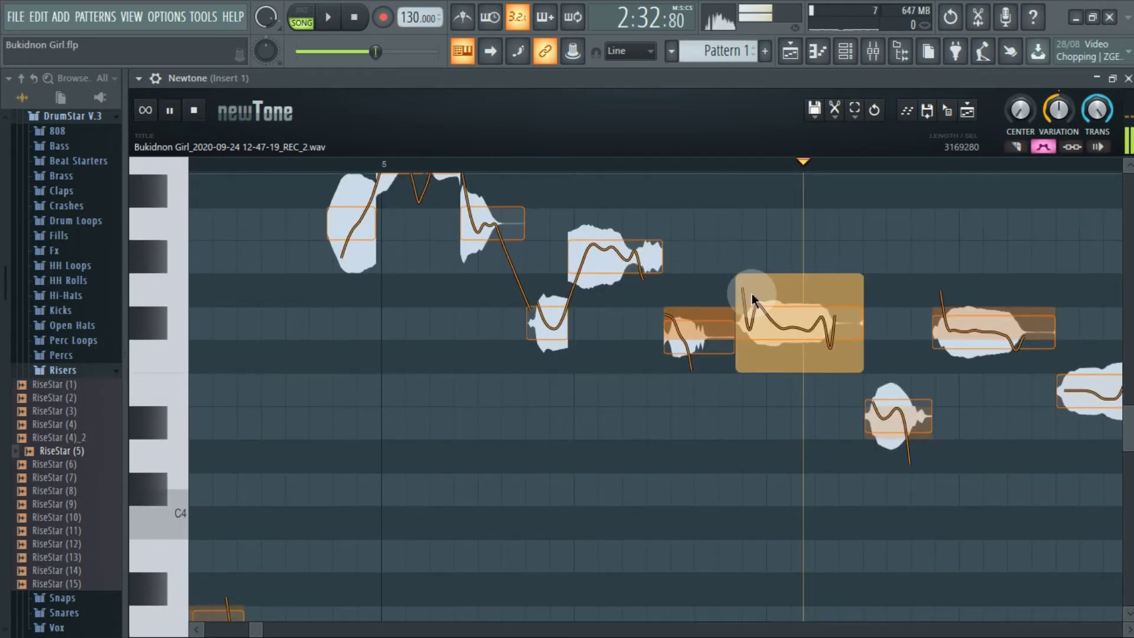
pyautogui.scroll(-5, 316, 163)
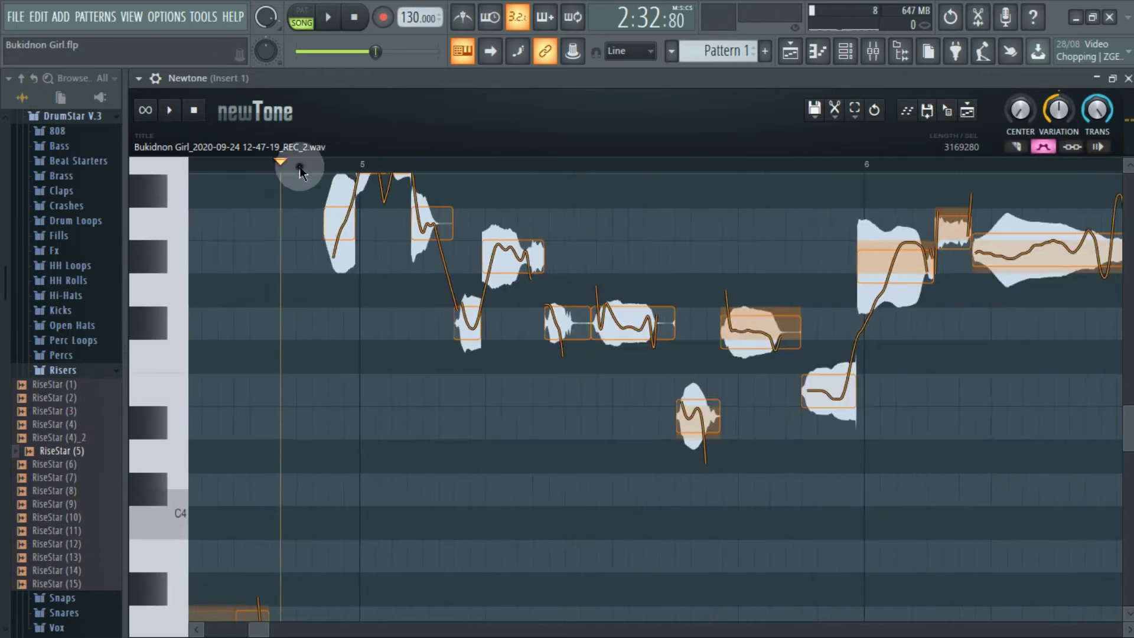
# Snap the two low notes just before bar 5 to A3 and G3, and replay the phrase.
pyautogui.scroll(-5, 287, 390)
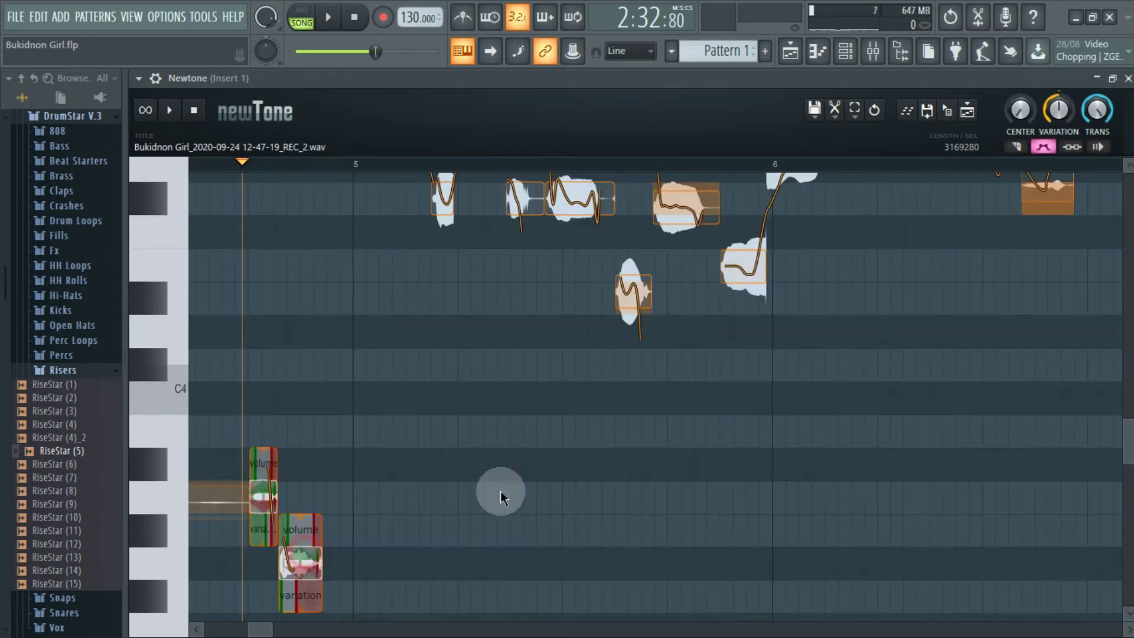
pyautogui.scroll(4, 502, 497)
pyautogui.press('space')
pyautogui.scroll(5, 474, 495)
pyautogui.scroll(-2, 469, 496)
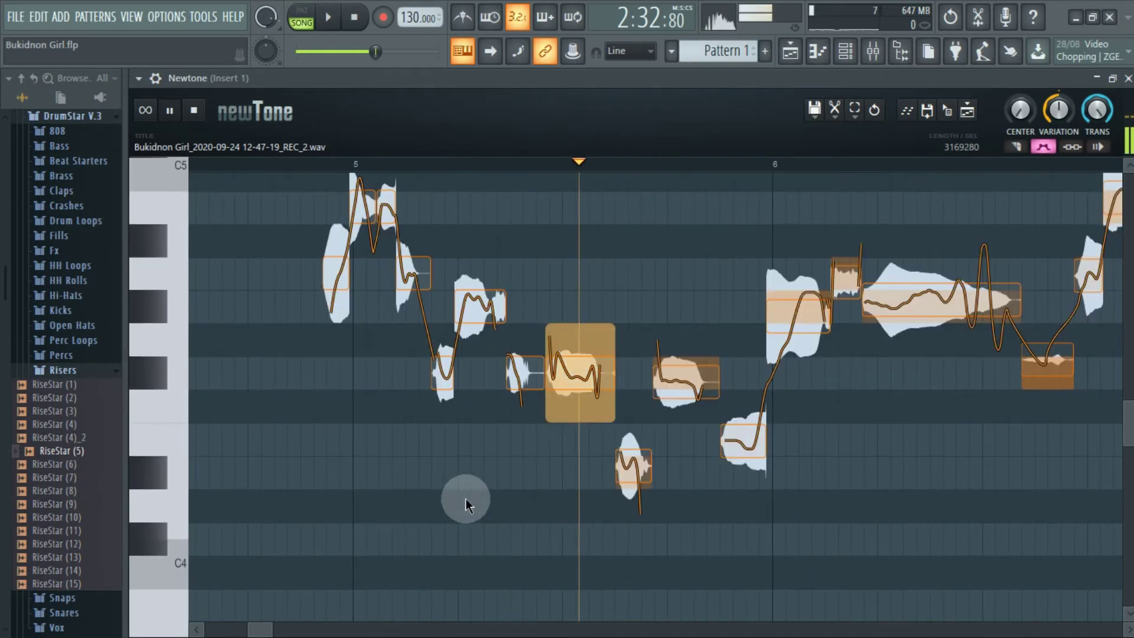
# Raise the lowest note in the second half of bar 5 to E4 and snap the note after it to F#4.
pyautogui.press('space')
pyautogui.doubleClick(629, 460)
pyautogui.press('space')
pyautogui.moveTo(635, 477); pyautogui.dragTo(633, 450)
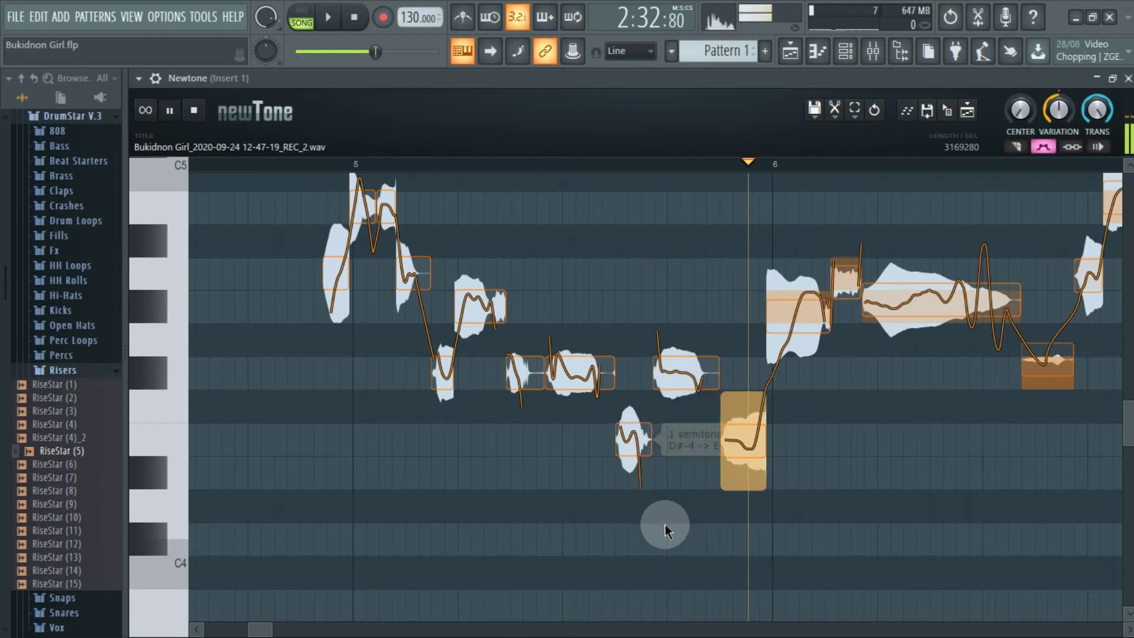
pyautogui.press('space')
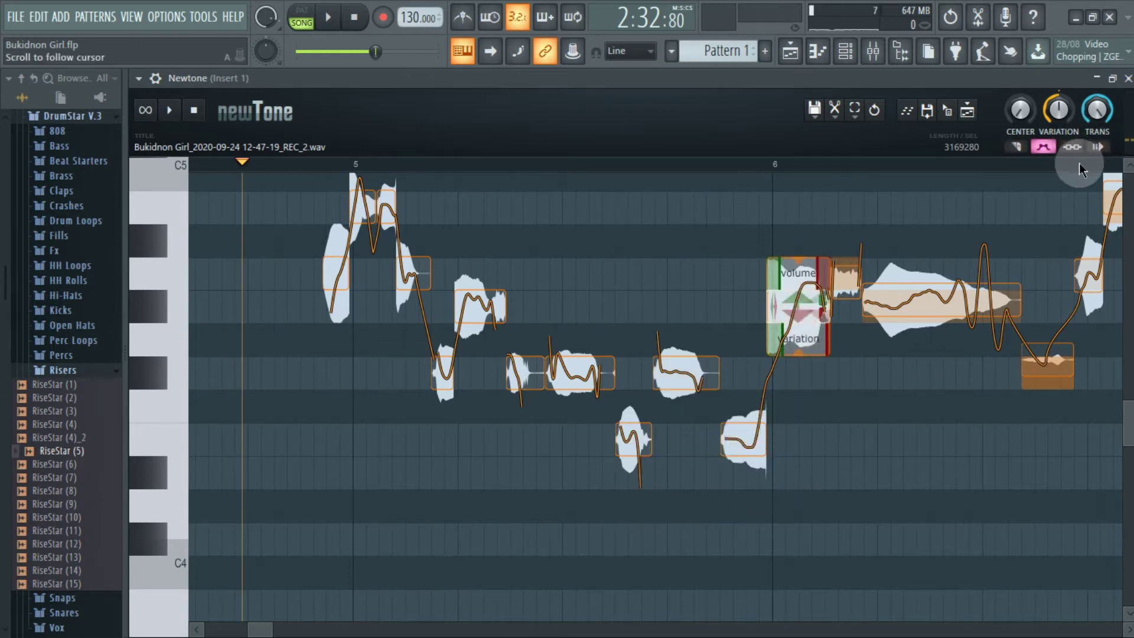
# Slice the first note of bar 6, snap its pieces to G4 and A4, and snap the short note after them to A4.
pyautogui.scroll(4, 1078, 164)
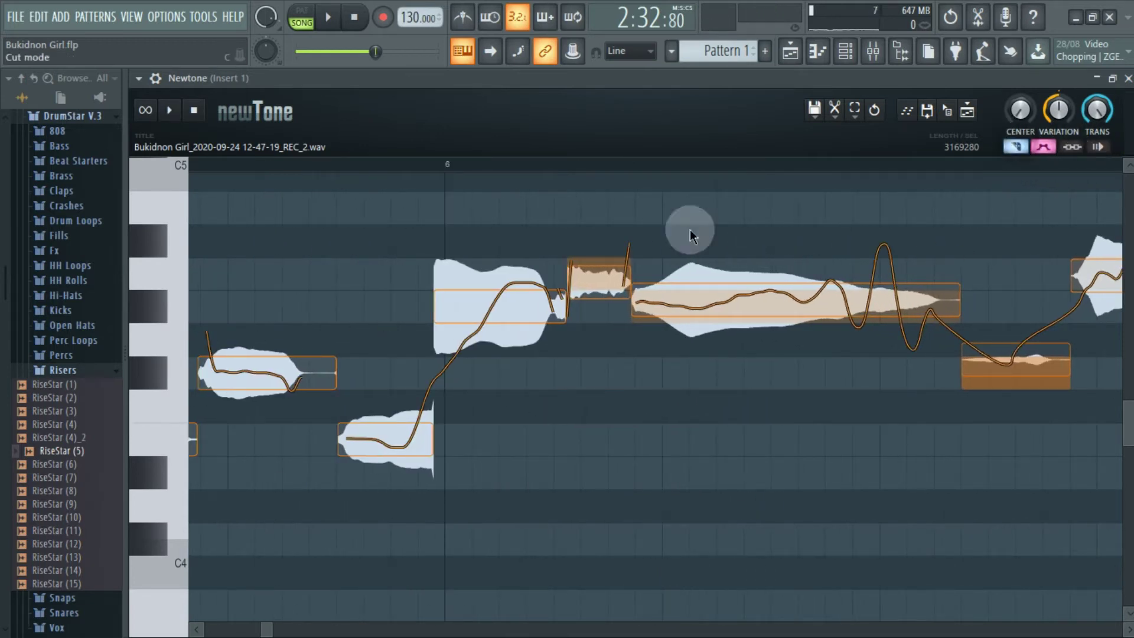
pyautogui.click(495, 298)
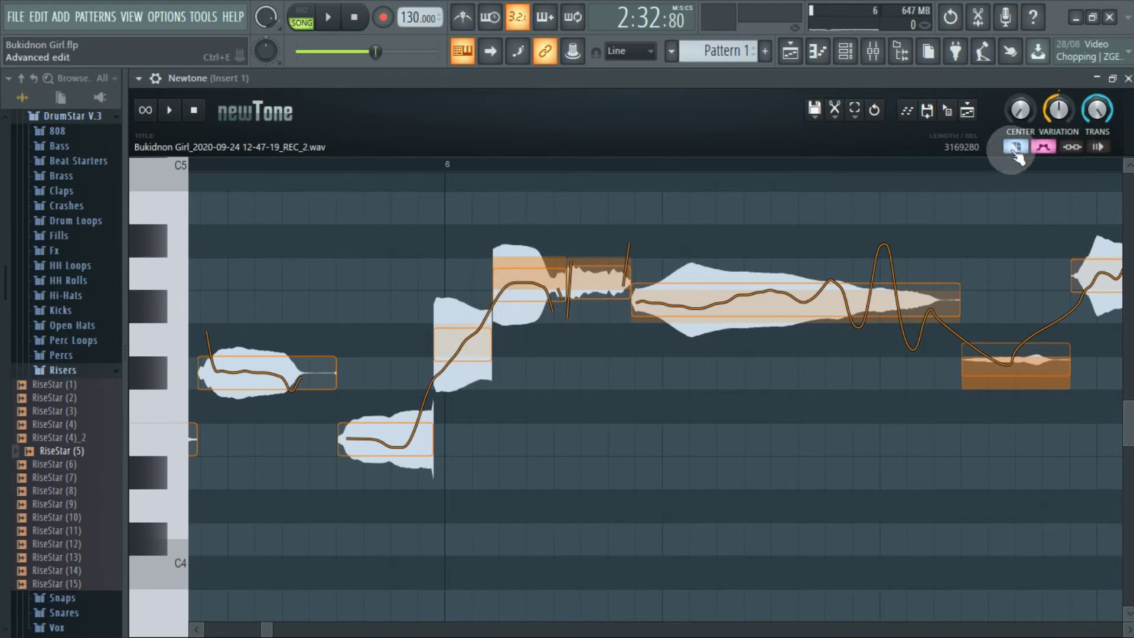
pyautogui.click(1011, 152)
pyautogui.moveTo(531, 286)
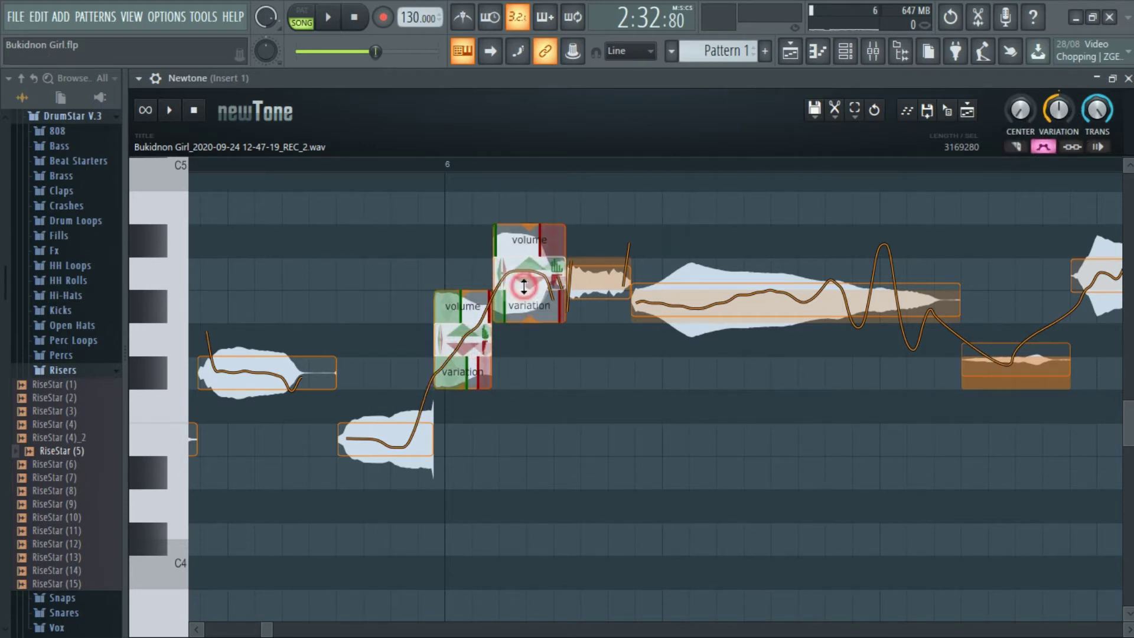
pyautogui.moveTo(593, 282); pyautogui.dragTo(592, 275)
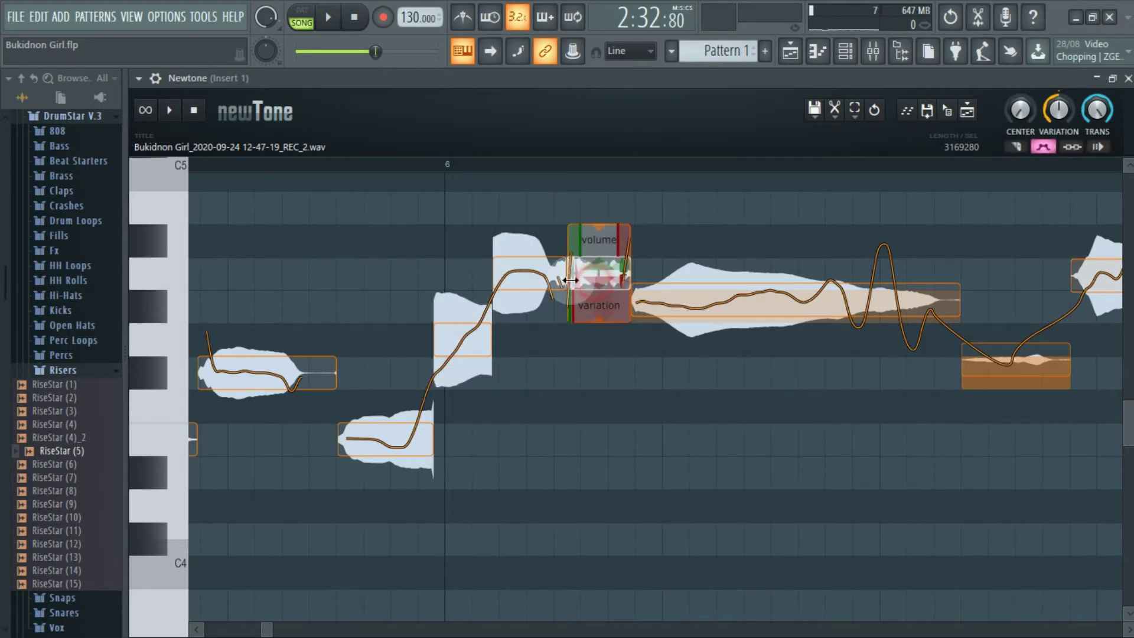
# Lower the second piece of the sliced bar 6 note to G#4 and replay the passage leading into it.
pyautogui.scroll(-2, 427, 171)
pyautogui.moveTo(400, 166); pyautogui.dragTo(295, 166)
pyautogui.press('space')
pyautogui.scroll(2, 577, 293)
pyautogui.moveTo(436, 260); pyautogui.dragTo(437, 291)
pyautogui.click(314, 166)
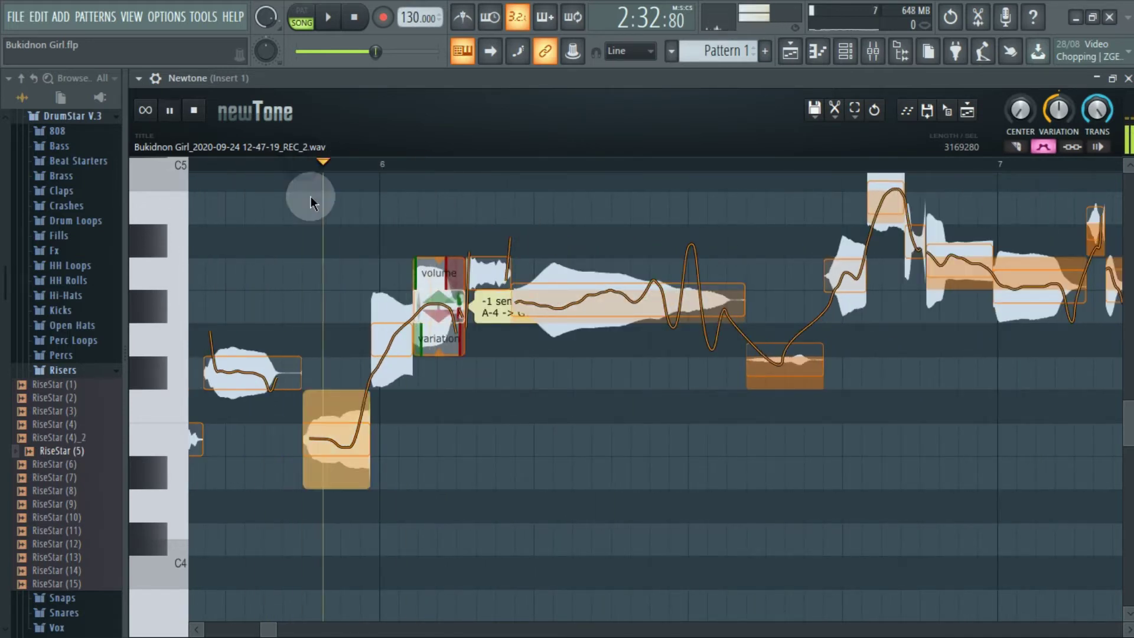
# Snap the long note in bar 6 to G#4 and the two notes following it to F#4 and A4.
pyautogui.moveTo(634, 297); pyautogui.dragTo(635, 304)
pyautogui.moveTo(785, 360); pyautogui.dragTo(786, 373)
pyautogui.moveTo(846, 276); pyautogui.dragTo(845, 273)
pyautogui.scroll(-2, 292, 243)
pyautogui.click(277, 166)
pyautogui.scroll(1, 804, 167)
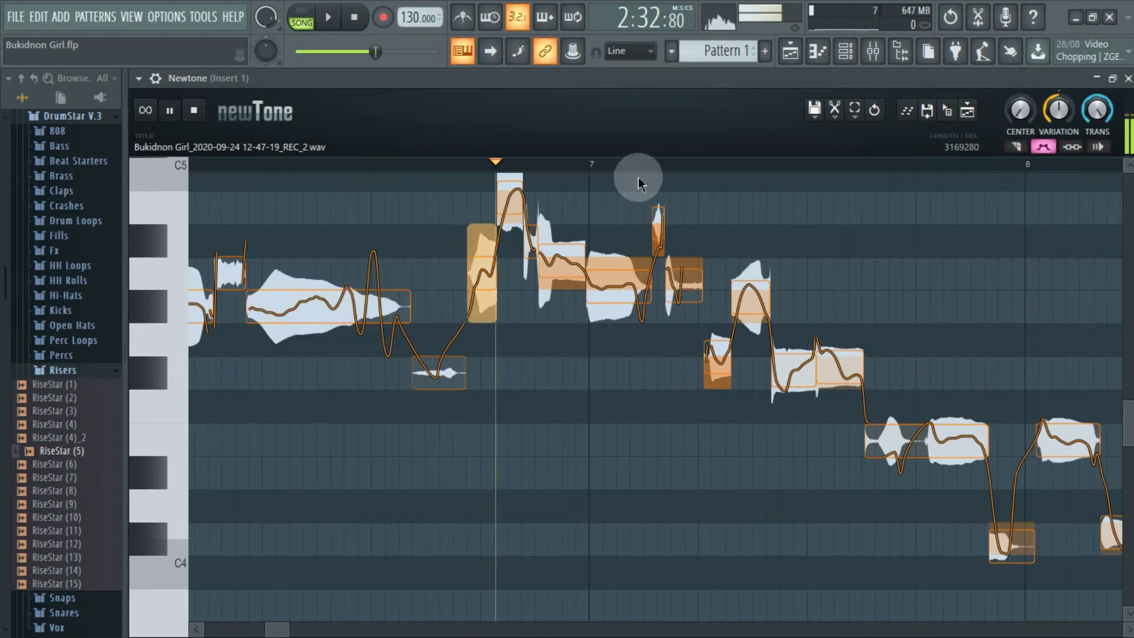
# Snap the peak note before bar 7 to B4 and the two notes after it to A#4 and A4, replaying the passage.
pyautogui.scroll(2, 640, 180)
pyautogui.press('space')
pyautogui.moveTo(401, 247); pyautogui.dragTo(400, 257)
pyautogui.press('space')
pyautogui.click(231, 166)
pyautogui.moveTo(512, 312); pyautogui.dragTo(508, 325)
pyautogui.click(254, 166)
# Snap the long note at the start of bar 7 to G#4 and play back the result.
pyautogui.moveTo(604, 339)
pyautogui.mouseDown()
pyautogui.moveTo(605, 326)
pyautogui.moveTo(601, 356)
pyautogui.mouseUp()
pyautogui.click(290, 166)
pyautogui.press('space')
pyautogui.press('space')
pyautogui.press('space')
# Snap the next four notes of bar 7 to A#4, A4, F#4 and G#4.
pyautogui.moveTo(683, 274); pyautogui.dragTo(682, 289)
pyautogui.moveTo(715, 335); pyautogui.dragTo(715, 323)
pyautogui.moveTo(842, 337); pyautogui.dragTo(841, 346)
pyautogui.moveTo(787, 392); pyautogui.dragTo(787, 407)
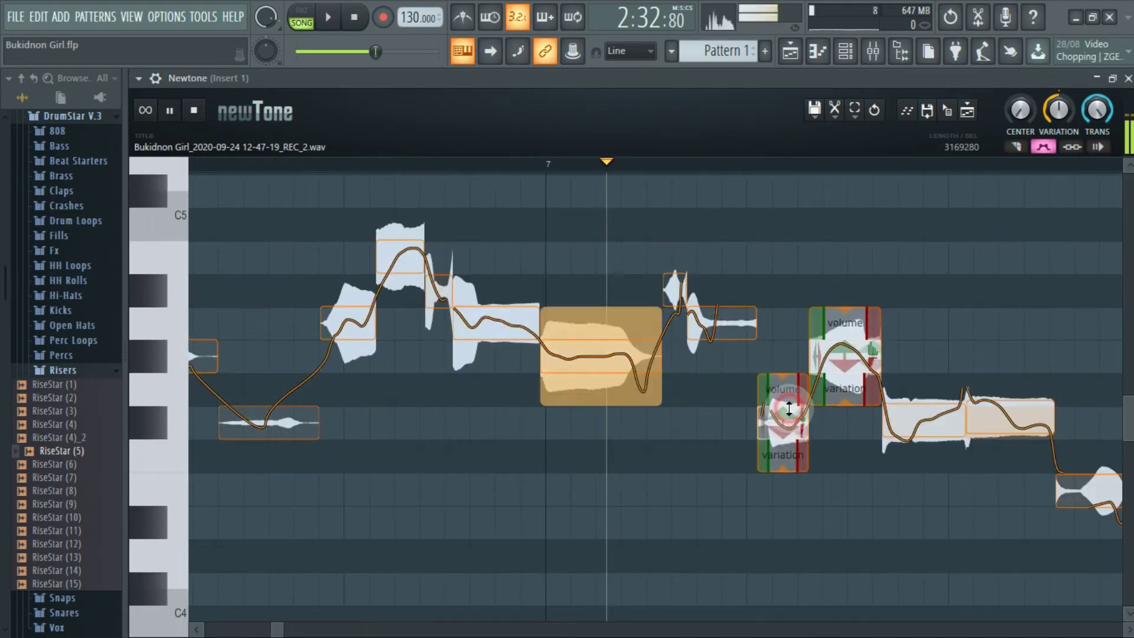
# Snap the two adjacent notes late in bar 7 to F#4 and set the second one's variation to about 84%.
pyautogui.scroll(-1, 288, 201)
pyautogui.scroll(-2, 427, 219)
pyautogui.press('space')
pyautogui.moveTo(785, 288); pyautogui.dragTo(845, 285)
pyautogui.click(473, 163)
pyautogui.press('space')
pyautogui.scroll(-2, 473, 163)
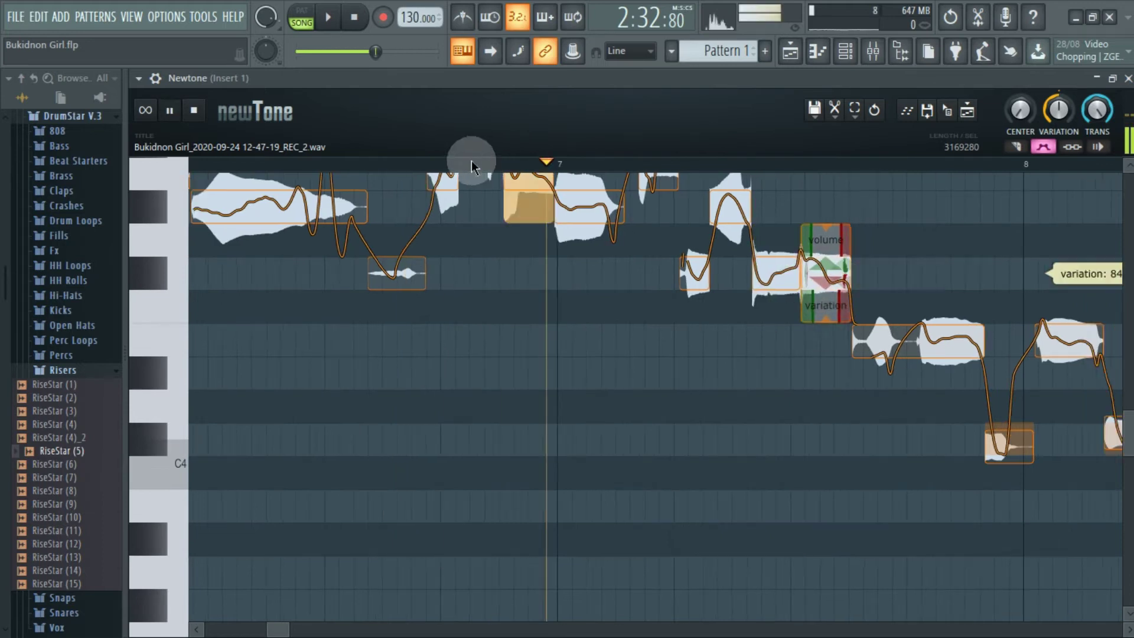
pyautogui.press('space')
# Snap the two low notes around the start of bar 8 to C#4 and the high note in mid bar 8 to G4.
pyautogui.scroll(1, 769, 208)
pyautogui.moveTo(466, 373); pyautogui.dragTo(466, 388)
pyautogui.moveTo(551, 447); pyautogui.dragTo(551, 438)
pyautogui.moveTo(660, 433); pyautogui.dragTo(664, 478)
pyautogui.press('space')
pyautogui.moveTo(846, 239); pyautogui.dragTo(846, 248)
pyautogui.press('space')
# Snap the last note of bar 8 to F#4 and the first four notes of bar 9 to E4, C4, E4 and E4.
pyautogui.scroll(-1, 419, 168)
pyautogui.click(245, 164)
pyautogui.press('space')
pyautogui.scroll(-3, 419, 169)
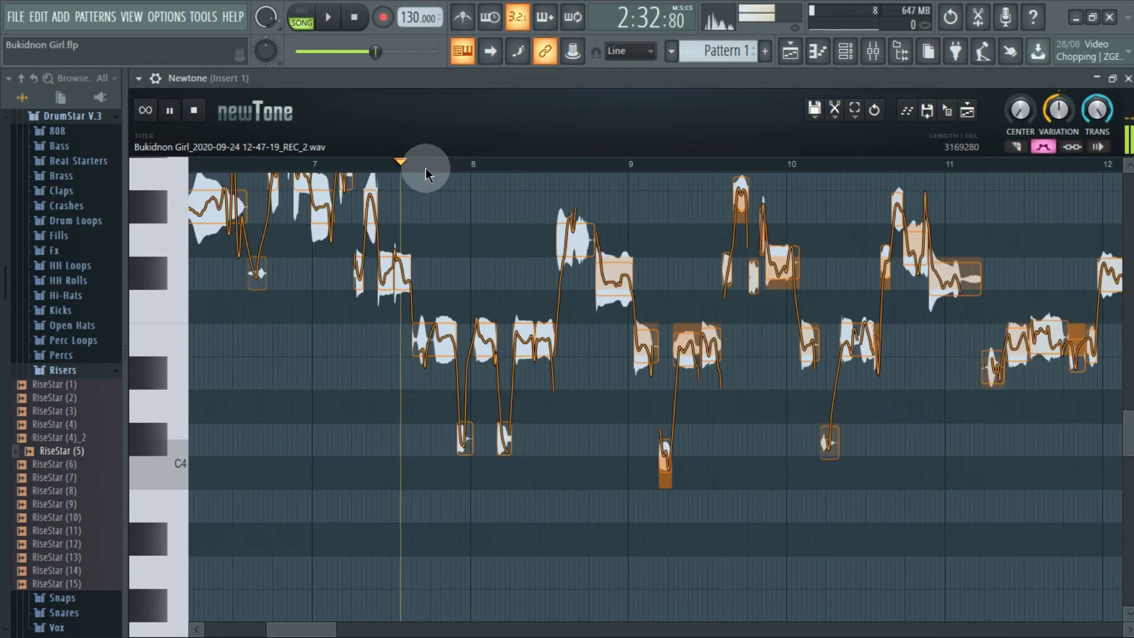
pyautogui.scroll(3, 690, 167)
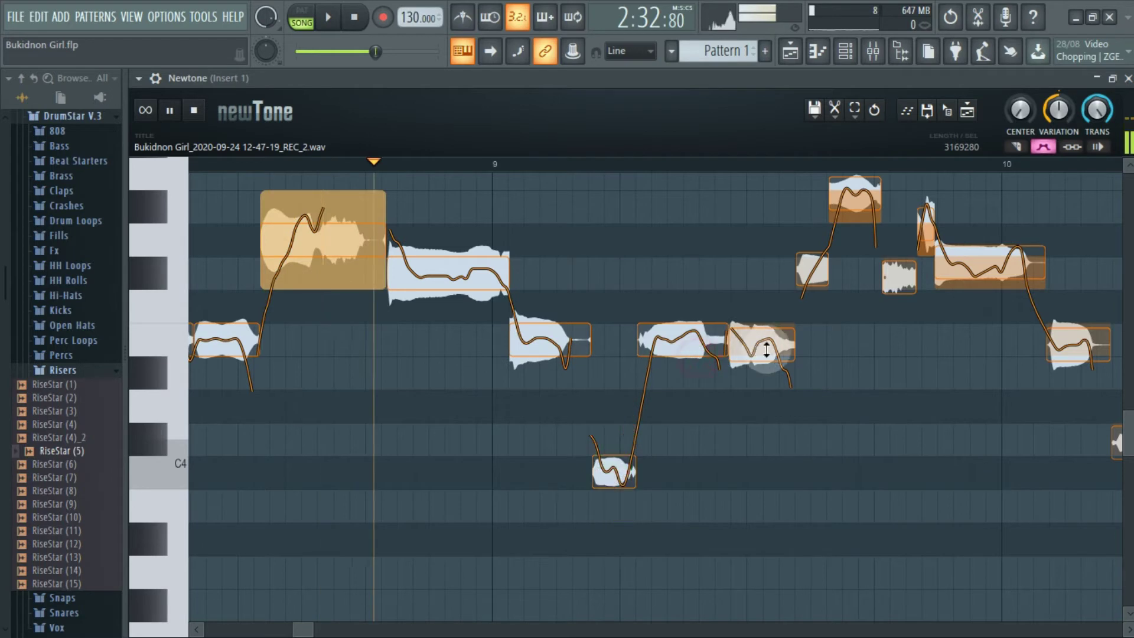
pyautogui.click(321, 160)
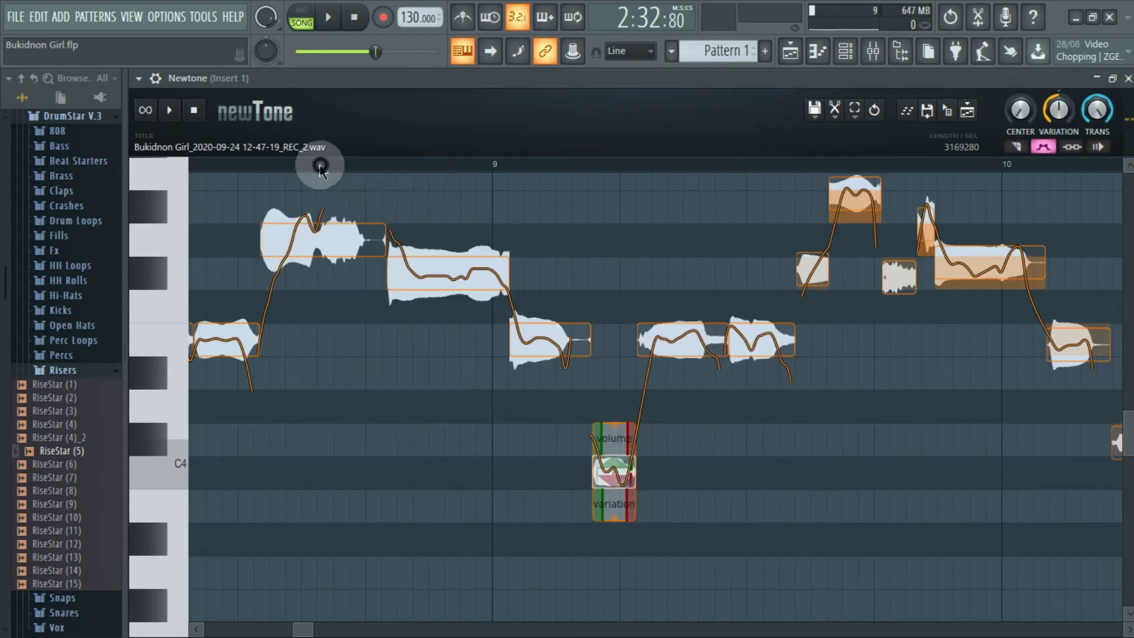
pyautogui.press('space')
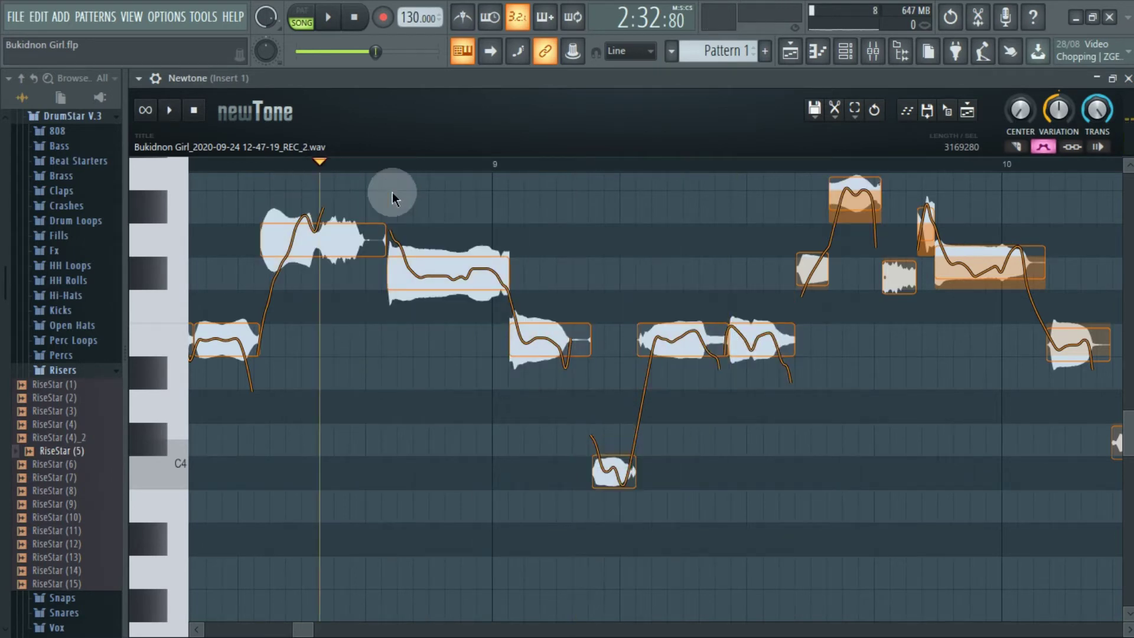
# Raise the low note early in bar 9 to C#4 and replay the phrase from mid bar 8.
pyautogui.scroll(2, 375, 173)
pyautogui.press('space')
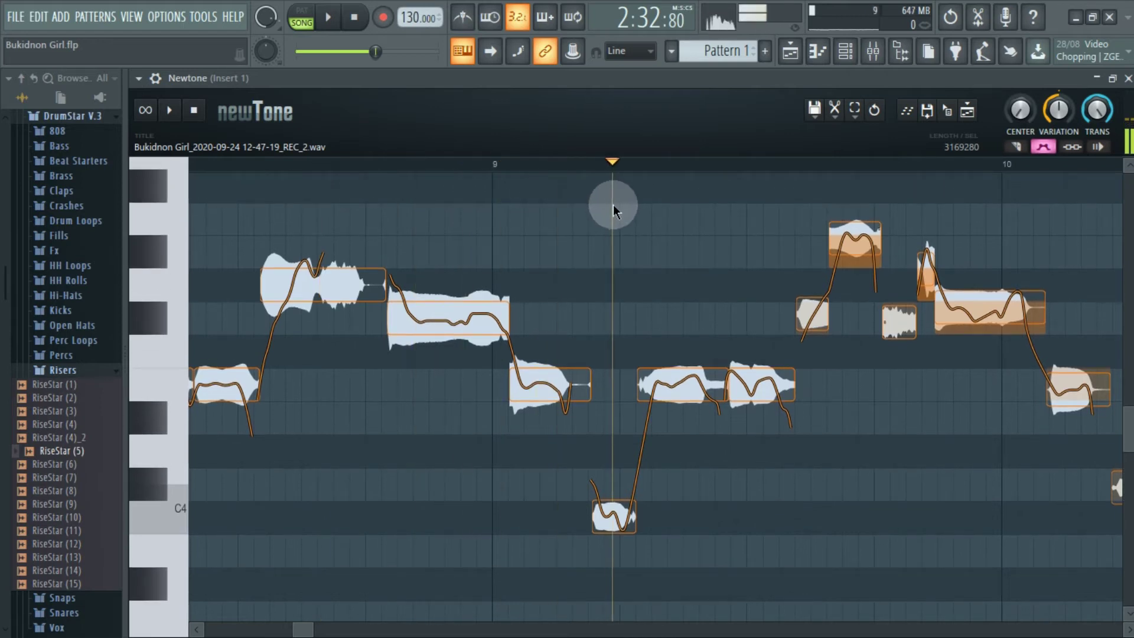
pyautogui.moveTo(613, 517); pyautogui.dragTo(613, 484)
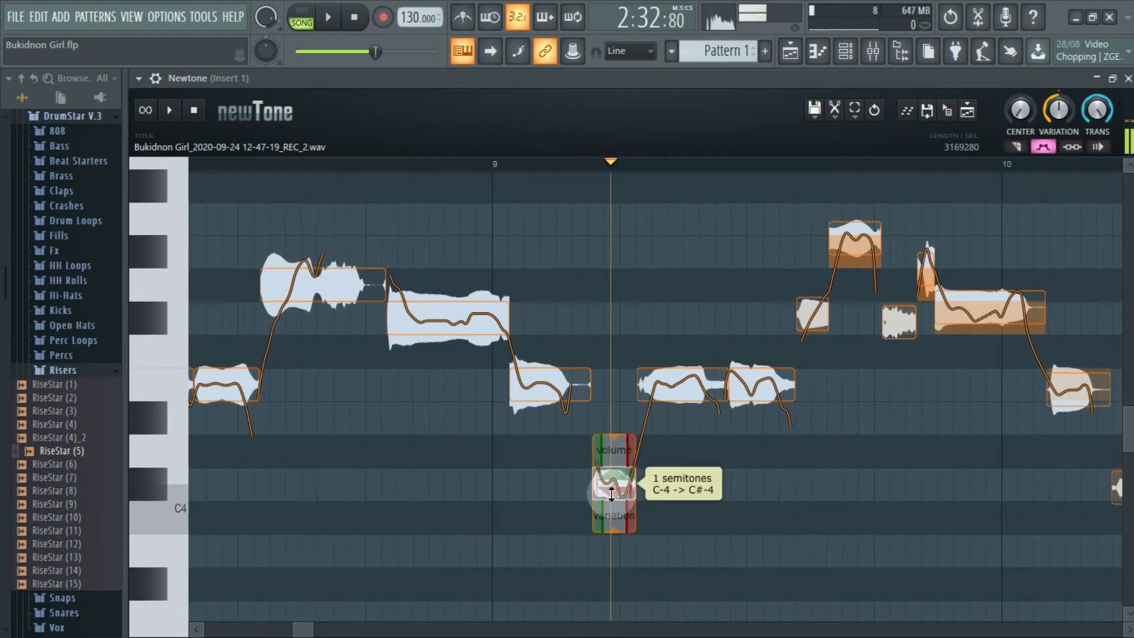
pyautogui.click(263, 161)
pyautogui.press('space')
pyautogui.scroll(-2, 253, 165)
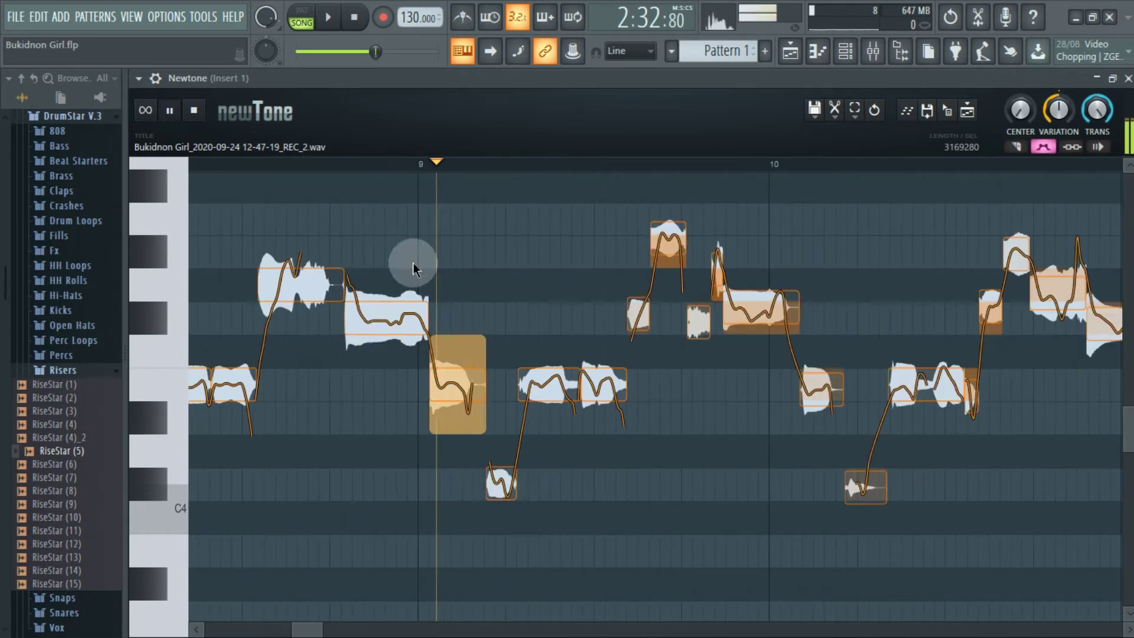
# Snap the five notes from late bar 9 into bar 10 to F#4, G#4, F#4, G4 and F#4.
pyautogui.scroll(-3, 609, 405)
pyautogui.scroll(3, 608, 403)
pyautogui.moveTo(666, 269)
pyautogui.press('space')
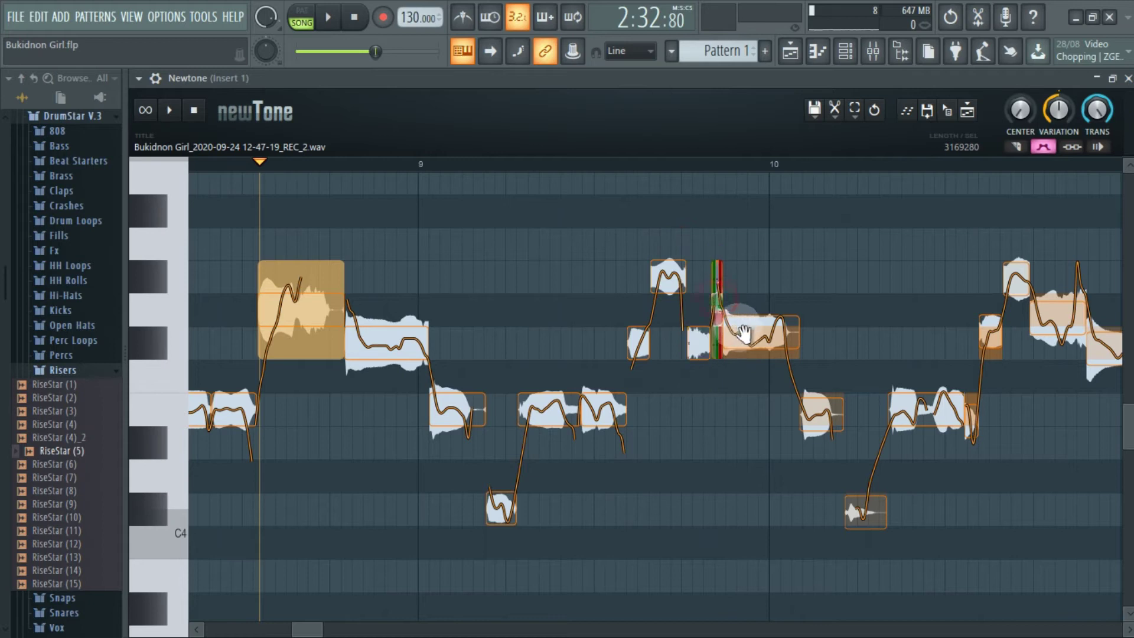
pyautogui.moveTo(744, 355)
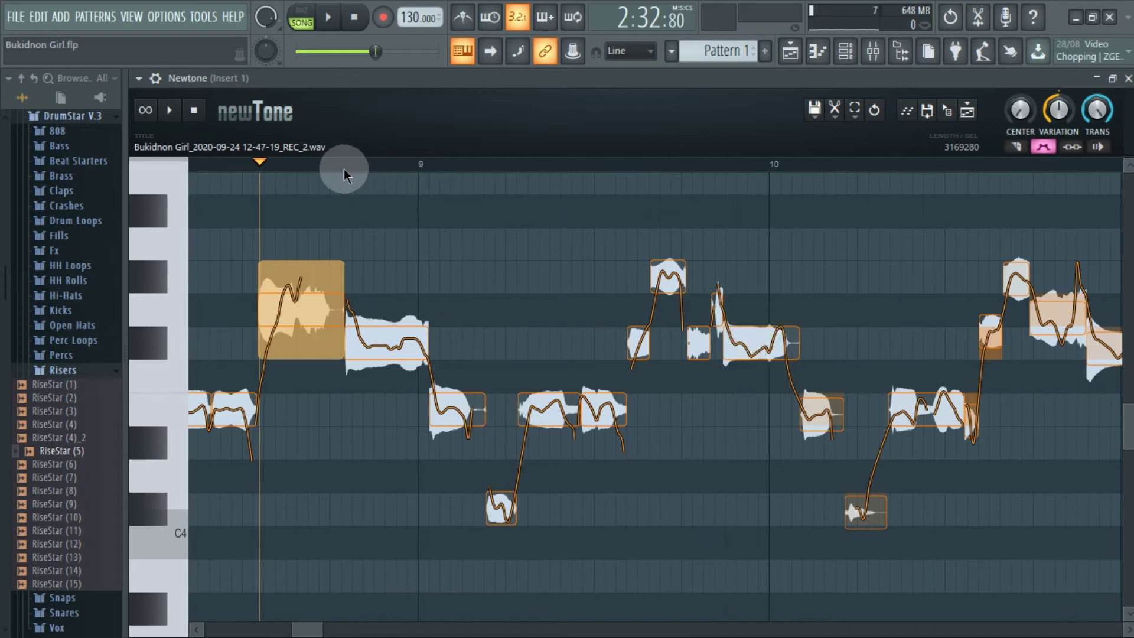
# Set the variation of the F#4 note spanning the start of bar 10 to 62.43%.
pyautogui.scroll(-3, 339, 169)
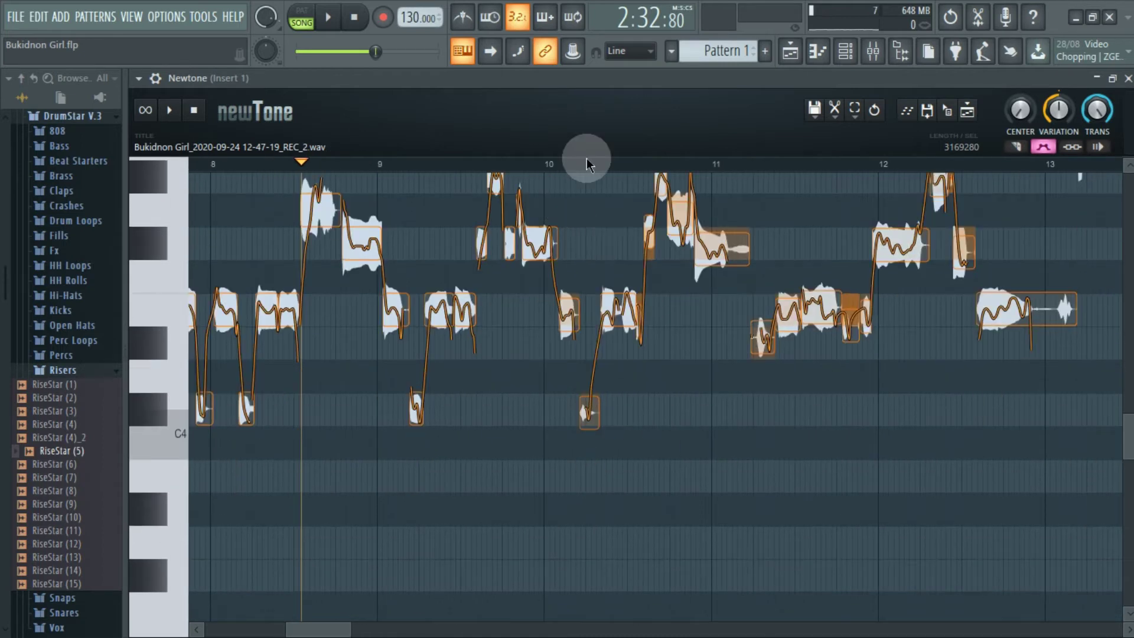
pyautogui.scroll(5, 585, 164)
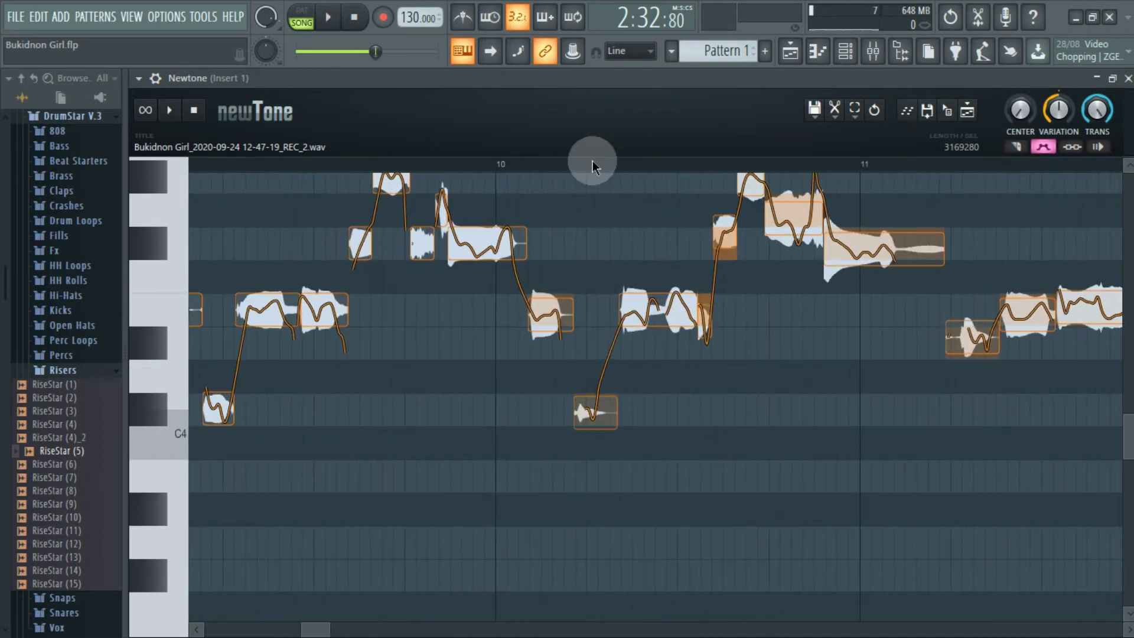
pyautogui.scroll(-3, 593, 161)
pyautogui.scroll(-2, 595, 172)
pyautogui.scroll(2, 651, 182)
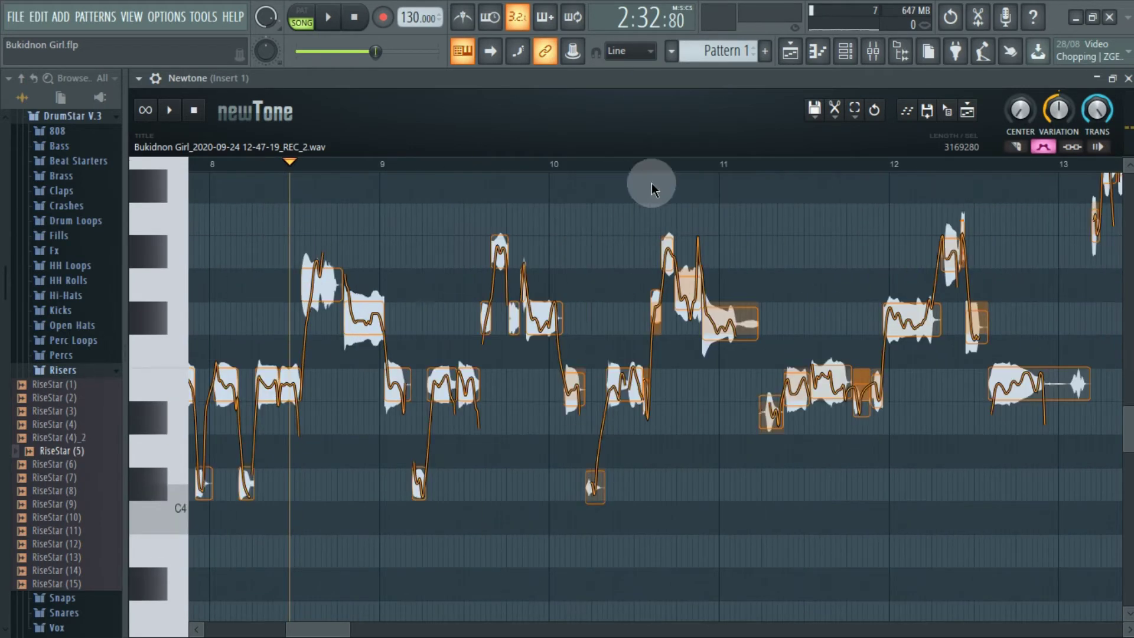
pyautogui.scroll(3, 643, 158)
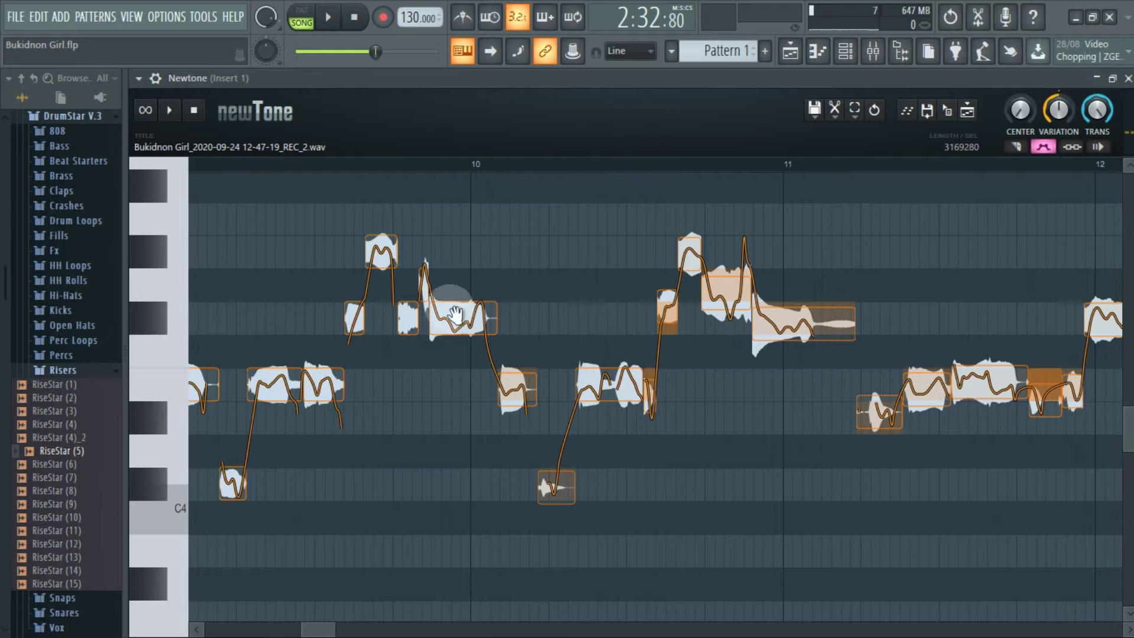
pyautogui.moveTo(459, 367); pyautogui.dragTo(461, 326)
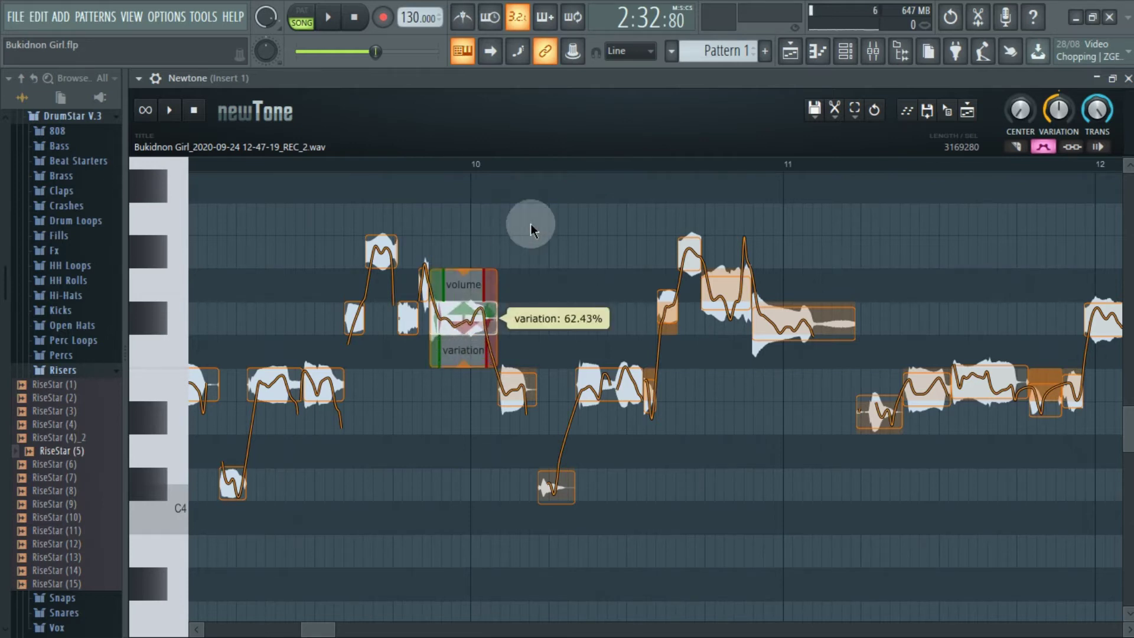
# Snap the next four notes of bar 10 to E4, C#4, E4 and E4, and play them back.
pyautogui.scroll(-1, 530, 223)
pyautogui.scroll(-2, 547, 163)
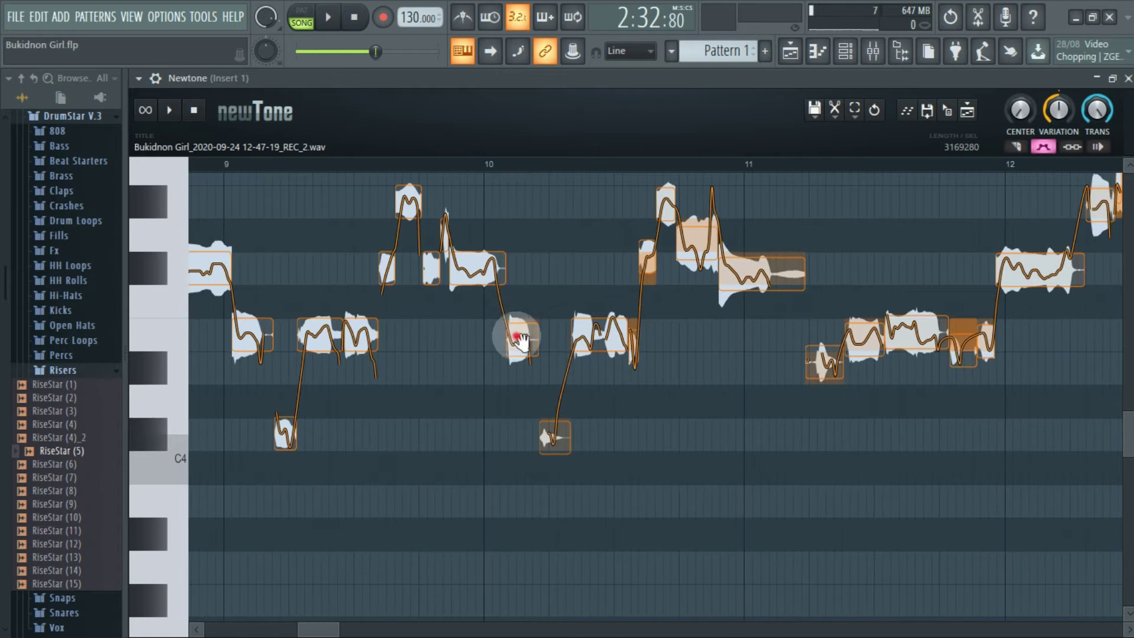
pyautogui.doubleClick(633, 343)
pyautogui.press('space')
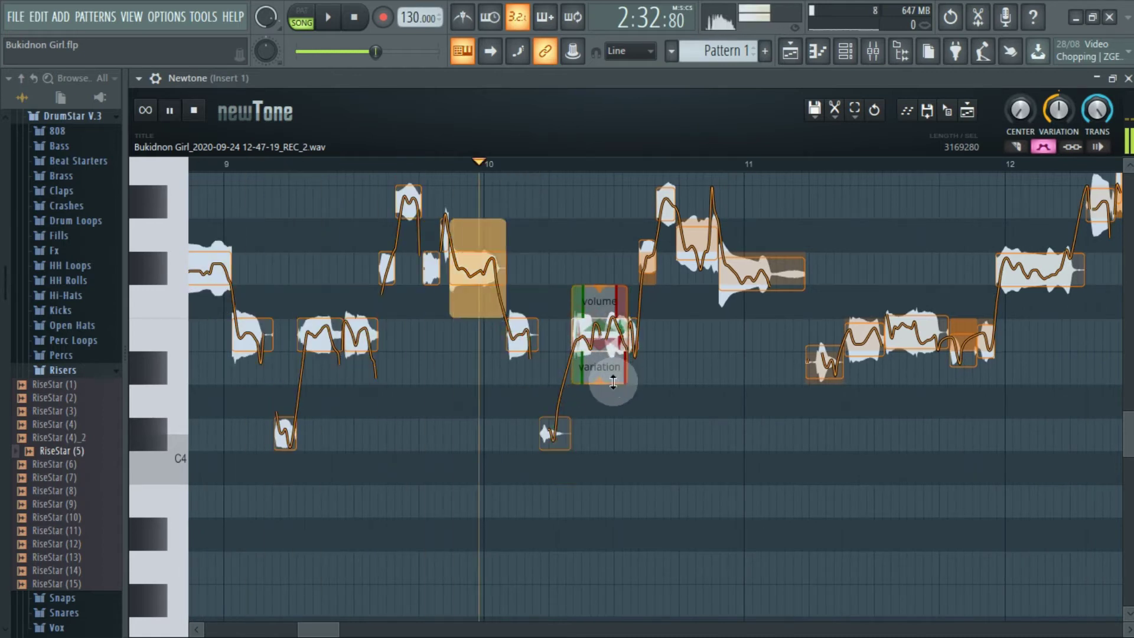
pyautogui.press('space')
# Snap the last three notes of bar 10 to F#4, G#4 and G4, and replay the passage.
pyautogui.doubleClick(648, 266)
pyautogui.click(446, 166)
pyautogui.scroll(2, 744, 167)
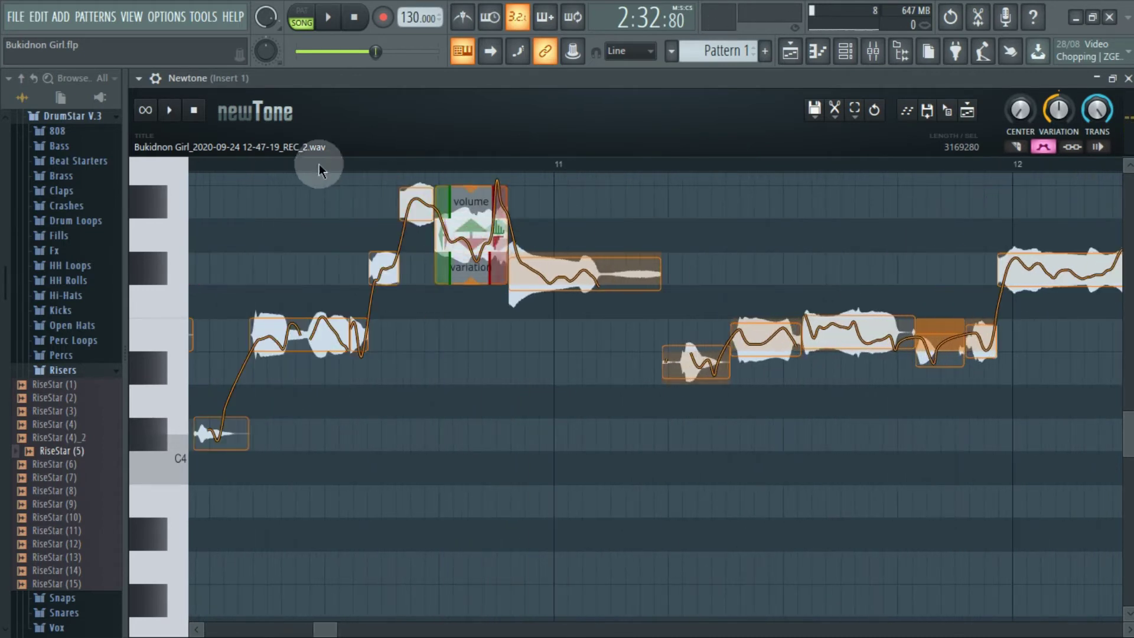
pyautogui.doubleClick(418, 206)
pyautogui.click(417, 164)
pyautogui.press('space')
# Raise the last note of bar 10 to G#4 and snap the bar 11 notes to F#4, D#4 and E4.
pyautogui.moveTo(461, 239); pyautogui.dragTo(461, 206)
pyautogui.click(371, 163)
pyautogui.scroll(2, 381, 240)
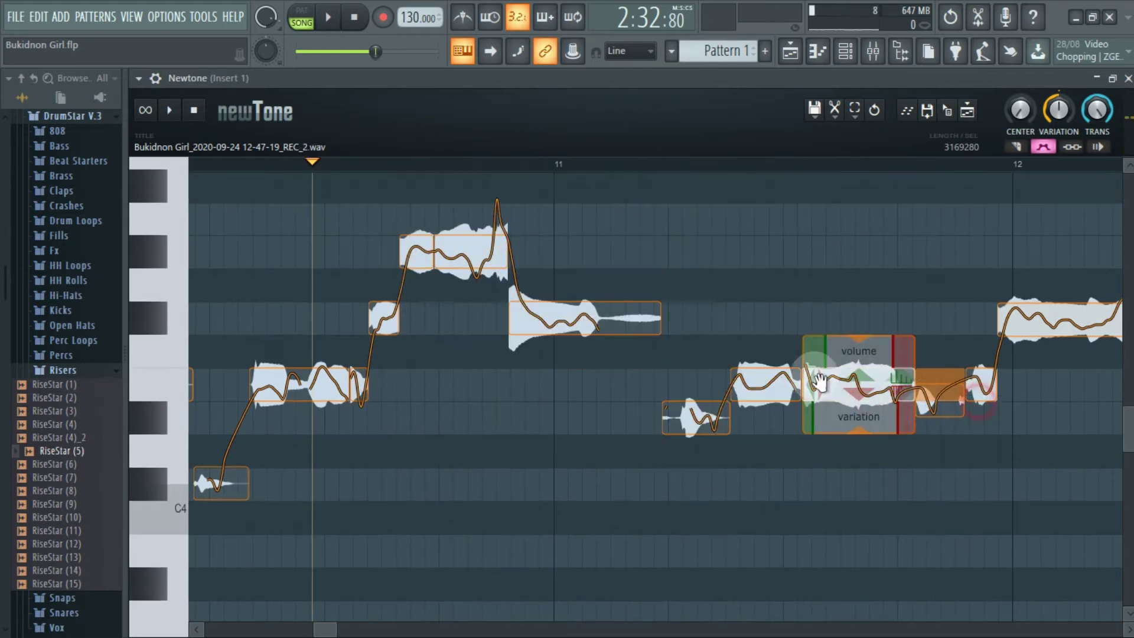
# Snap the high note in bar 12 to G#4 and the short note following it to F#4.
pyautogui.scroll(-2, 328, 165)
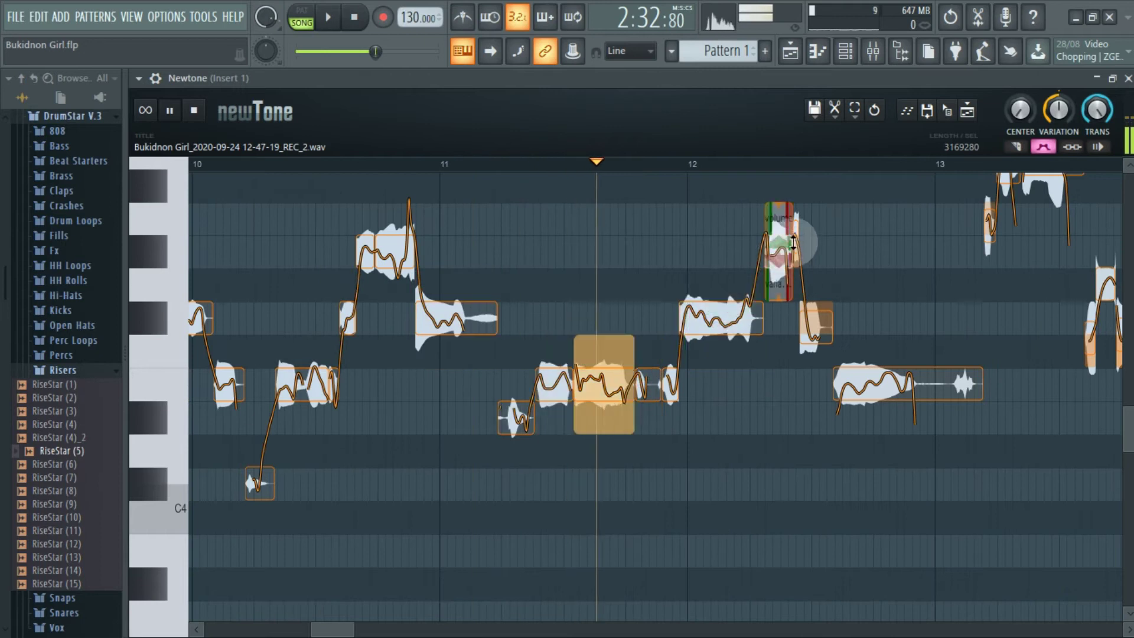
pyautogui.click(399, 164)
pyautogui.scroll(-2, 400, 165)
pyautogui.scroll(-1, 366, 271)
pyautogui.scroll(3, 313, 161)
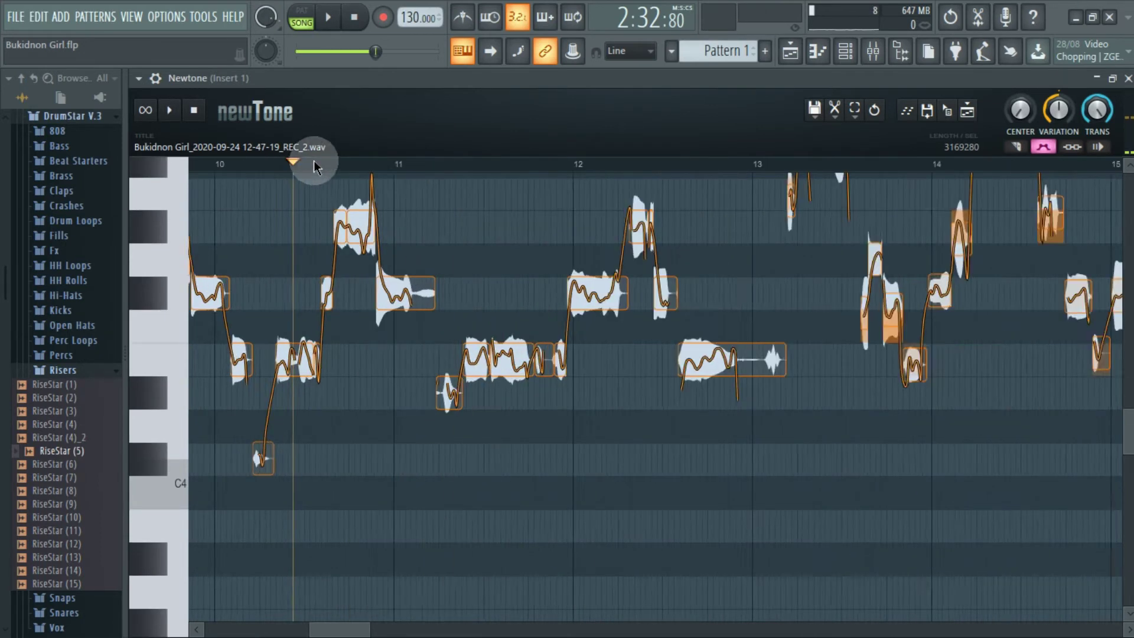
# Play back the corrected phrase from mid bar 10 through bar 12.
pyautogui.click(310, 162)
pyautogui.moveTo(386, 257); pyautogui.dragTo(496, 230)
pyautogui.scroll(-5, 319, 161)
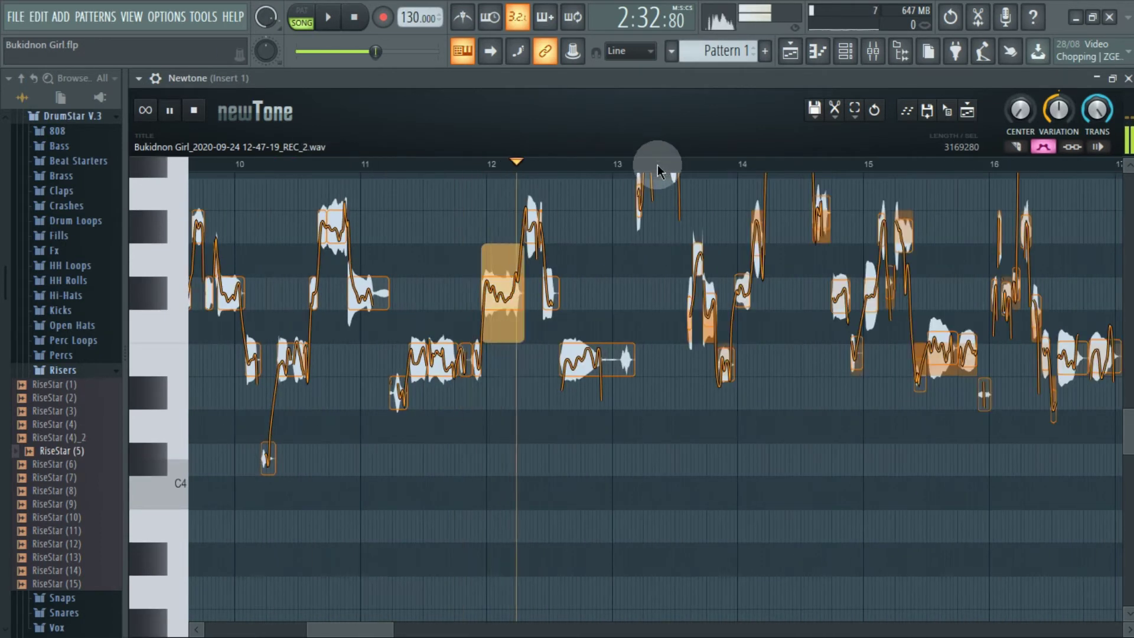
# Snap the first three notes of bar 13 to A4, B4 and B4 and play them back.
pyautogui.scroll(5, 656, 161)
pyautogui.scroll(3, 632, 211)
pyautogui.doubleClick(603, 271)
pyautogui.doubleClick(632, 208)
pyautogui.doubleClick(702, 208)
pyautogui.press('space')
pyautogui.scroll(3, 1007, 165)
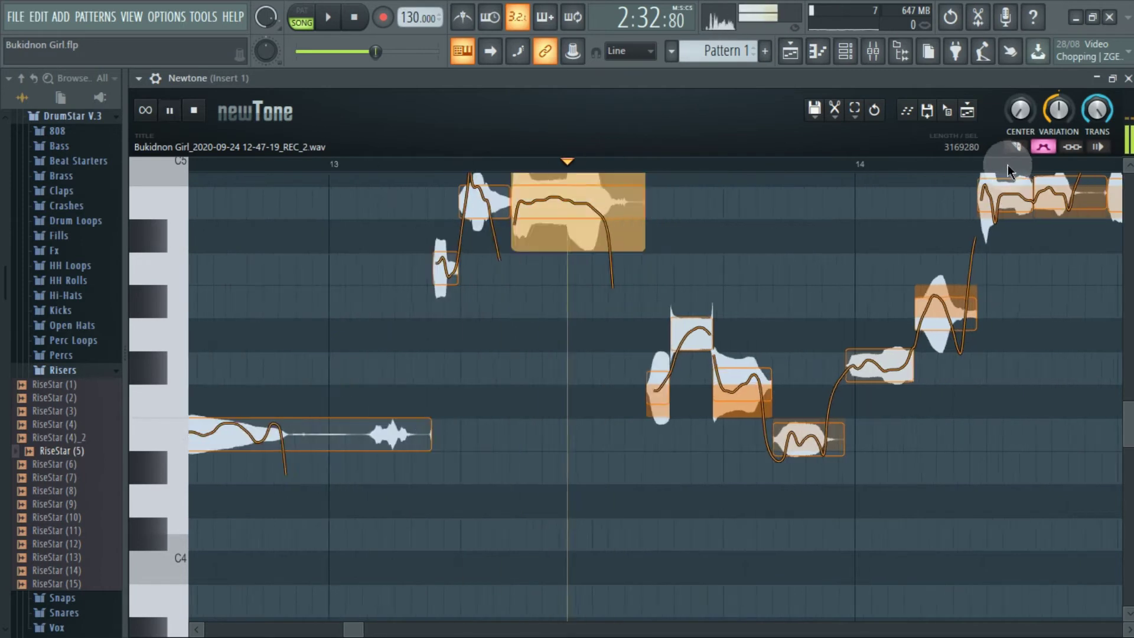
# Snap the short note after the long B4 in bar 13 to F4, raise the one following it to G#4, and replay.
pyautogui.doubleClick(616, 389)
pyautogui.doubleClick(652, 342)
pyautogui.click(654, 322)
pyautogui.moveTo(654, 322); pyautogui.dragTo(655, 290)
pyautogui.click(317, 161)
pyautogui.press('space')
# Raise the bar 13 note right after the G#4 to F#4 and replay the passage.
pyautogui.scroll(-2, 317, 161)
pyautogui.moveTo(585, 406); pyautogui.dragTo(586, 374)
pyautogui.click(462, 161)
pyautogui.press('space')
# Snap the F#4 note at the start of bar 14 and the two following G#4 notes in that bar, checking by playback.
pyautogui.doubleClick(693, 367)
pyautogui.doubleClick(753, 310)
pyautogui.press('space')
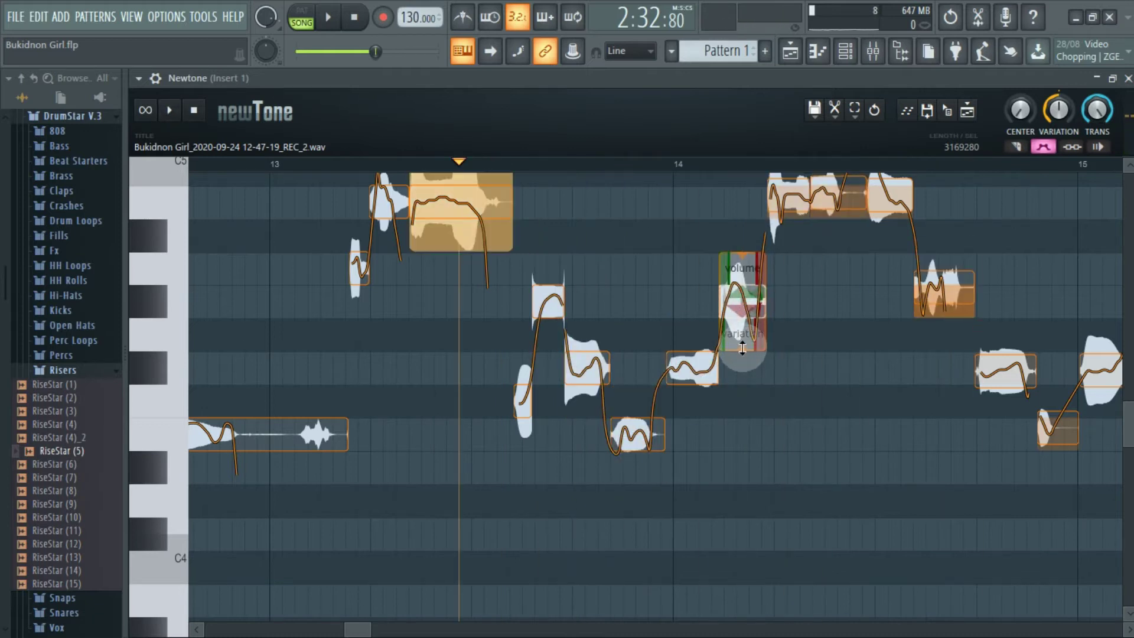
pyautogui.moveTo(743, 348); pyautogui.dragTo(743, 331)
pyautogui.scroll(1, 788, 277)
pyautogui.doubleClick(815, 249)
pyautogui.press('space')
pyautogui.scroll(-2, 874, 219)
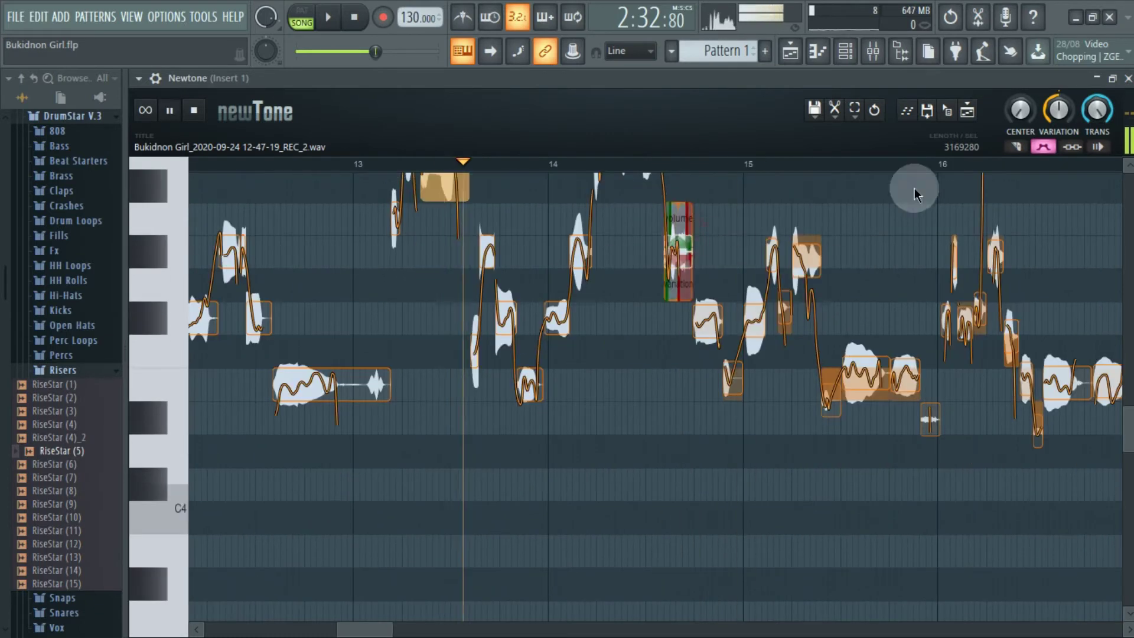
# Snap the notes from the end of bar 14 to mid bar 15 to F#4, E4, F#4 and G#4.
pyautogui.scroll(2, 903, 166)
pyautogui.doubleClick(294, 320)
pyautogui.doubleClick(357, 381)
pyautogui.doubleClick(421, 320)
pyautogui.doubleClick(558, 255)
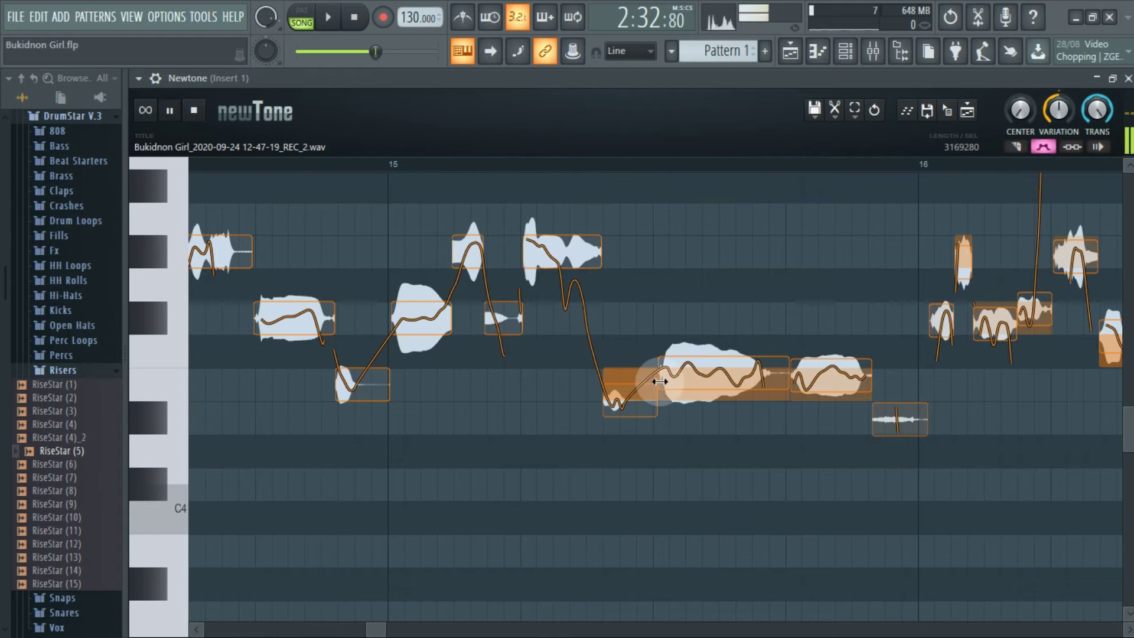
# Snap the two long low notes in the second half of bar 15 to E4 and play on into bar 16.
pyautogui.doubleClick(714, 378)
pyautogui.doubleClick(828, 378)
pyautogui.press('space')
pyautogui.scroll(-5, 402, 164)
pyautogui.scroll(4, 628, 164)
pyautogui.click(422, 164)
# Snap the first four notes of bar 16 to F#4, G#4, F#4 and F#4.
pyautogui.scroll(5, 487, 167)
pyautogui.doubleClick(370, 257)
pyautogui.doubleClick(329, 320)
pyautogui.doubleClick(473, 321)
pyautogui.doubleClick(532, 319)
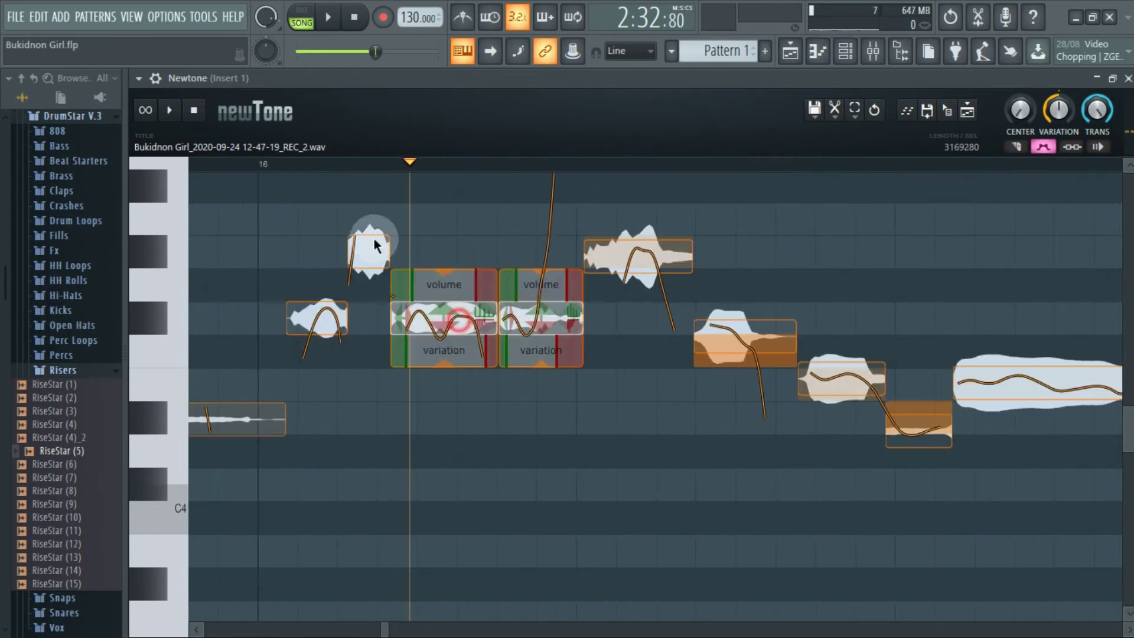
pyautogui.click(223, 164)
# Snap the next three notes in the middle of bar 16 to G#4, F4 and E4.
pyautogui.doubleClick(638, 256)
pyautogui.scroll(10, 561, 377)
pyautogui.scroll(-9, 562, 376)
pyautogui.doubleClick(741, 366)
pyautogui.doubleClick(835, 395)
pyautogui.press('space')
# Raise the F4 note in mid bar 16 to F#4 and replay from the start of the bar.
pyautogui.click(747, 169)
pyautogui.moveTo(738, 375); pyautogui.dragTo(740, 353)
pyautogui.scroll(-3, 240, 168)
pyautogui.click(240, 168)
pyautogui.press('space')
# Snap the last three notes of bar 16 to D#4, E4 and E4 and play back the bar.
pyautogui.doubleClick(699, 444)
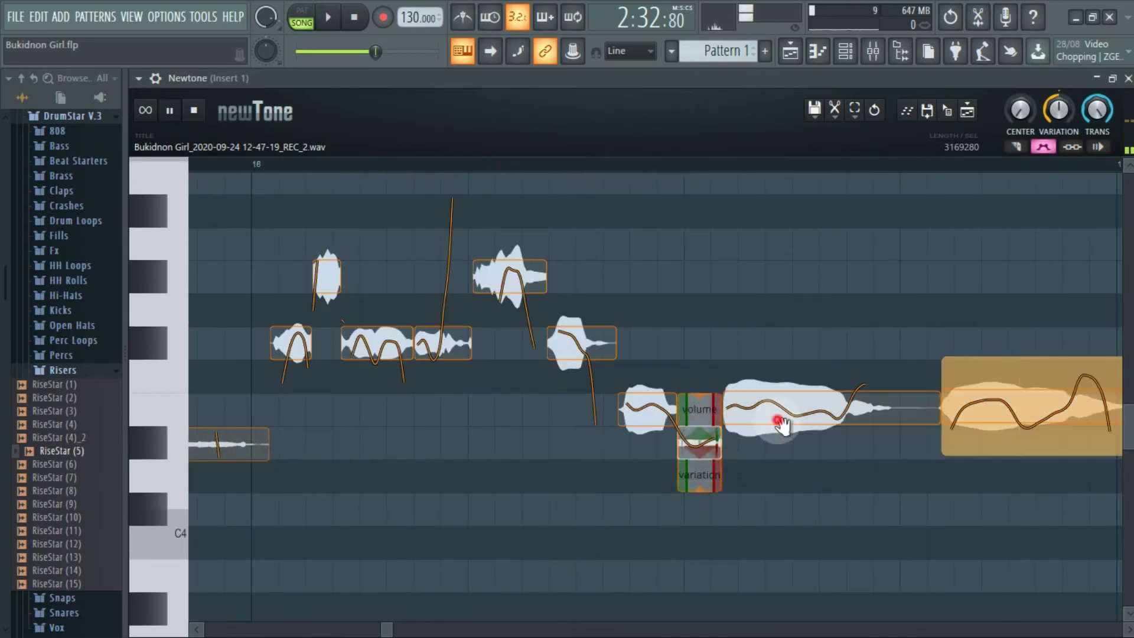
pyautogui.doubleClick(779, 421)
pyautogui.doubleClick(1004, 410)
pyautogui.press('space')
pyautogui.scroll(-2, 282, 167)
pyautogui.click(269, 164)
pyautogui.scroll(-5, 270, 166)
pyautogui.scroll(4, 697, 168)
pyautogui.scroll(3, 480, 411)
pyautogui.press('space')
# Snap the run of high notes in bar 17, including B4, A#4 and C5, and replay it.
pyautogui.doubleClick(321, 347)
pyautogui.doubleClick(351, 276)
pyautogui.doubleClick(440, 277)
pyautogui.doubleClick(482, 277)
pyautogui.doubleClick(532, 244)
pyautogui.doubleClick(522, 309)
pyautogui.click(205, 167)
pyautogui.press('space')
# Snap the second, third and fourth notes of bar 18 to F#4, E4 and E4 and check by playback.
pyautogui.scroll(-1, 256, 348)
pyautogui.doubleClick(686, 414)
pyautogui.doubleClick(752, 473)
pyautogui.doubleClick(824, 475)
pyautogui.scroll(-2, 911, 262)
pyautogui.scroll(1, 1078, 166)
pyautogui.press('space')
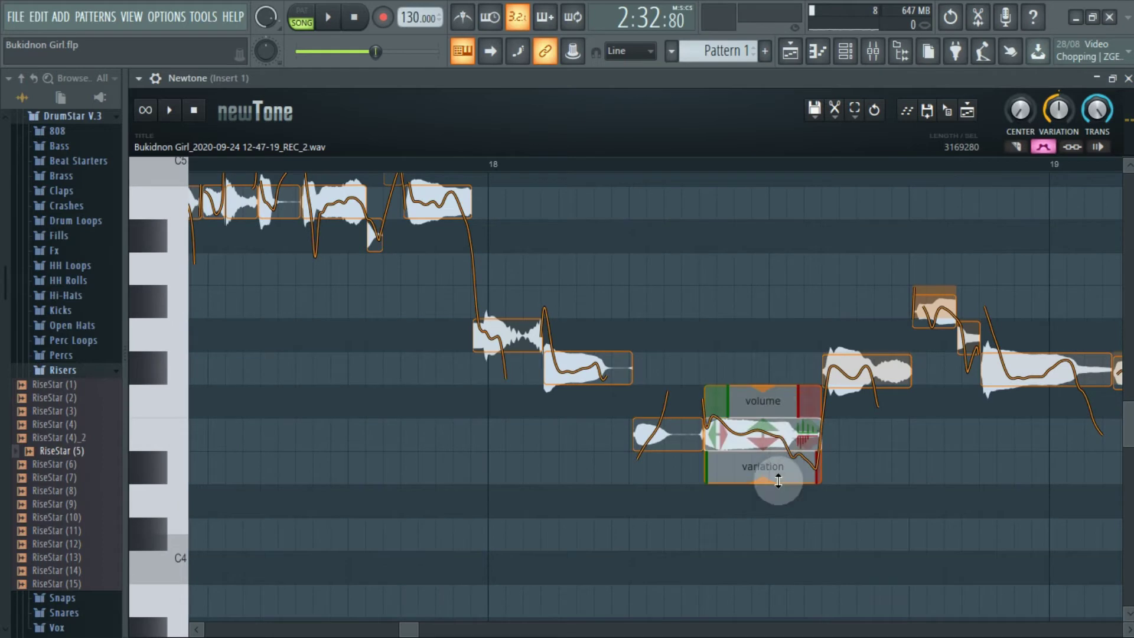
# Split off the sagging tail of the long E4 note in mid bar 18 with Cut mode.
pyautogui.moveTo(787, 361); pyautogui.dragTo(788, 349)
pyautogui.click(1017, 148)
pyautogui.scroll(2, 1064, 166)
pyautogui.click(578, 440)
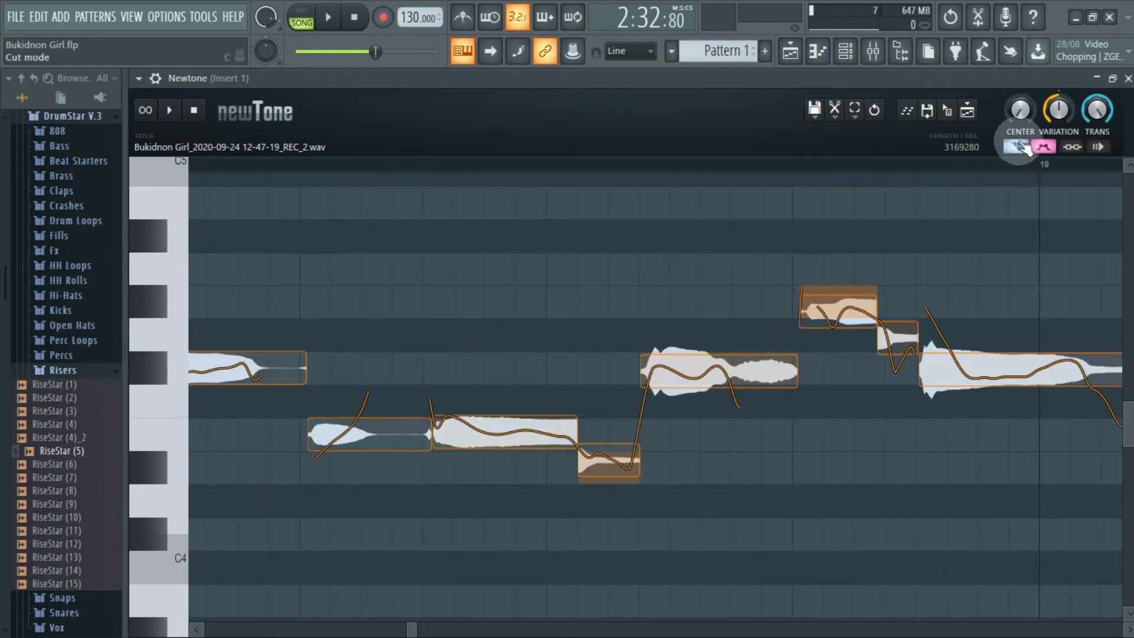
# Raise the cut-off tail to E4, snap the first part of the split note to E4, and replay bar 18.
pyautogui.moveTo(607, 443); pyautogui.dragTo(607, 433)
pyautogui.doubleClick(526, 434)
pyautogui.scroll(-3, 685, 166)
pyautogui.click(350, 166)
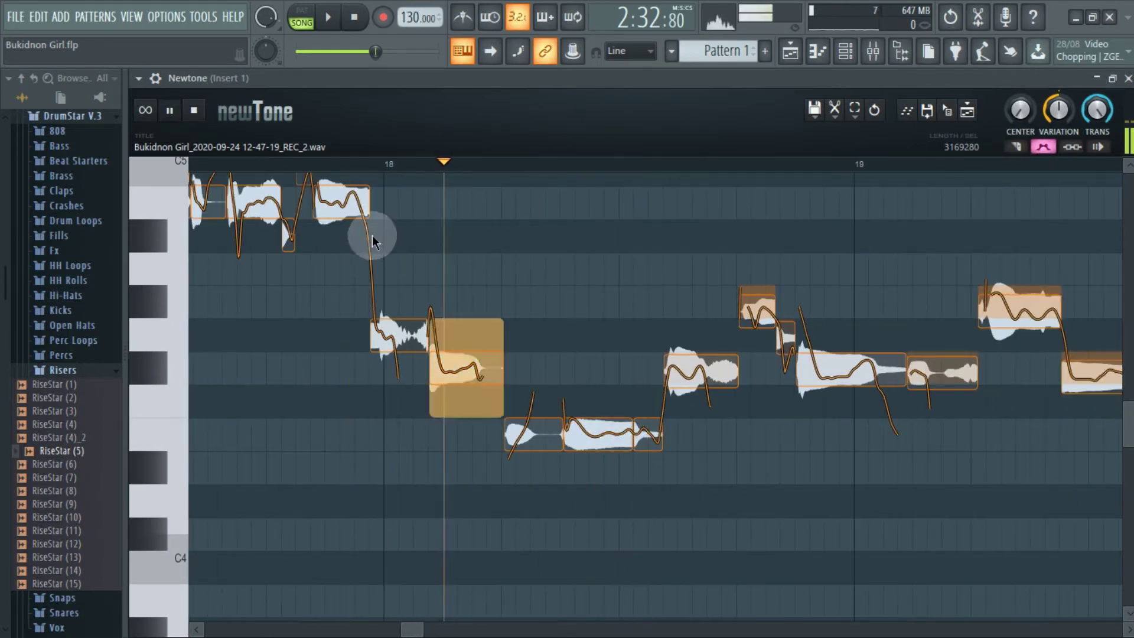
pyautogui.press('space')
# Snap the four notes leading into bar 19 to F#4, G#4, G4 and F#4 and replay the phrase.
pyautogui.doubleClick(684, 367)
pyautogui.doubleClick(757, 308)
pyautogui.doubleClick(786, 336)
pyautogui.doubleClick(846, 363)
pyautogui.scroll(-3, 428, 166)
pyautogui.click(219, 165)
pyautogui.press('space')
# Snap the next three notes in the first part of bar 19 to F#4, G#4 and F#4 and replay.
pyautogui.scroll(-1, 334, 303)
pyautogui.scroll(3, 1031, 167)
pyautogui.doubleClick(531, 318)
pyautogui.doubleClick(597, 252)
pyautogui.doubleClick(679, 327)
pyautogui.click(298, 167)
pyautogui.scroll(-2, 293, 167)
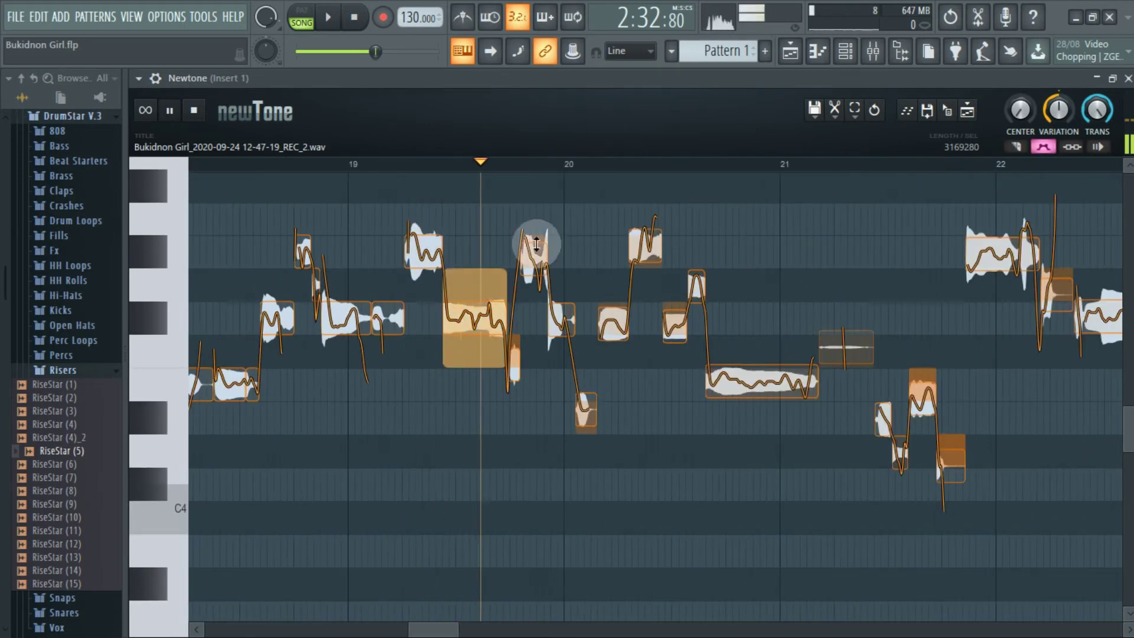
# Snap the high note near the end of bar 19 to G#4 and replay the bar.
pyautogui.doubleClick(540, 255)
pyautogui.scroll(1, 688, 167)
pyautogui.click(279, 167)
pyautogui.click(204, 166)
pyautogui.press('space')
# Snap the notes from the end of bar 19 into bar 20 to F4, F#4, D#4, F#4 and G#4.
pyautogui.doubleClick(428, 358)
pyautogui.doubleClick(494, 322)
pyautogui.doubleClick(532, 410)
pyautogui.doubleClick(570, 322)
pyautogui.doubleClick(617, 234)
pyautogui.scroll(-1, 573, 169)
pyautogui.press('space')
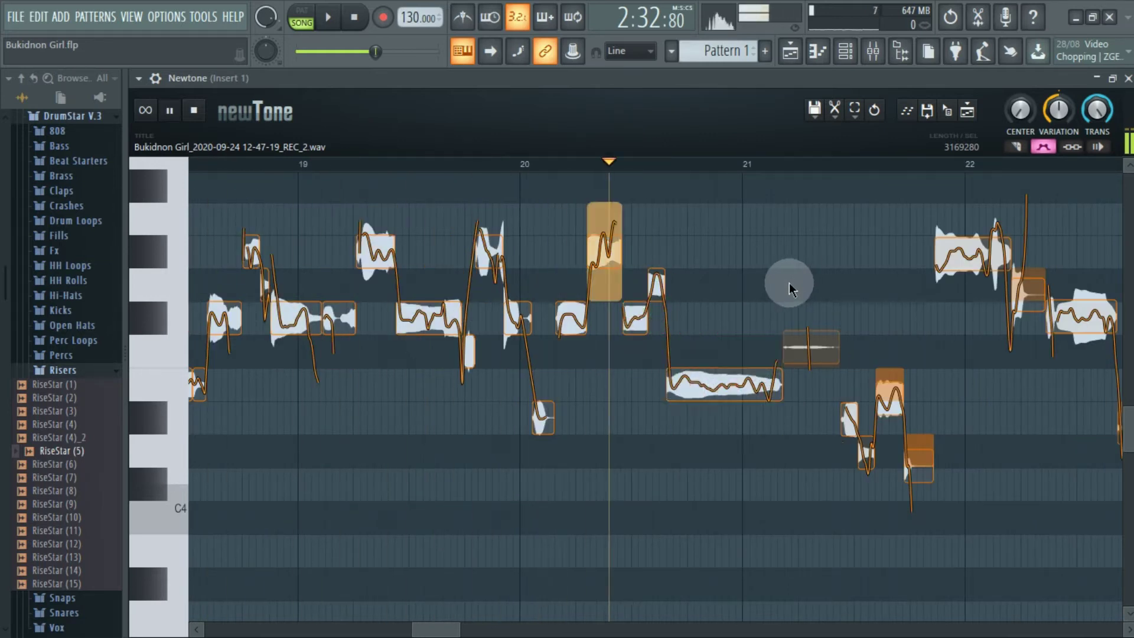
# Play back from bar 19 and snap the last two low notes of bar 21 to E4 and D4.
pyautogui.click(219, 161)
pyautogui.scroll(-1, 215, 161)
pyautogui.press('space')
pyautogui.moveTo(363, 367); pyautogui.dragTo(389, 368)
pyautogui.press('space')
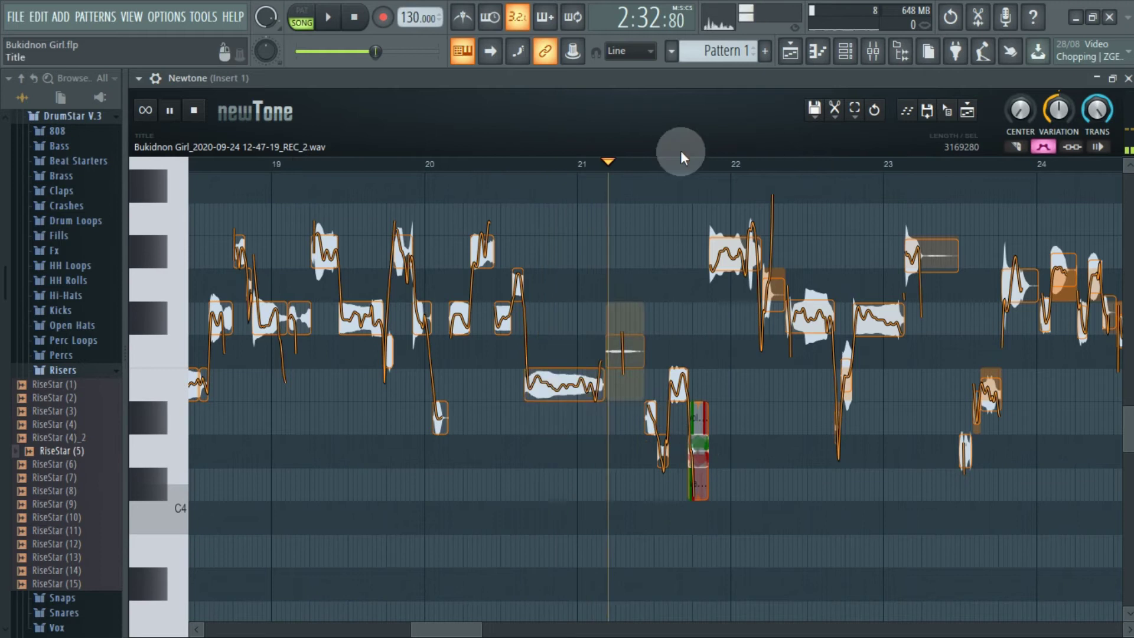
# Replay the low phrase in bar 21 to check its pitch.
pyautogui.scroll(-2, 598, 165)
pyautogui.press('space')
pyautogui.scroll(1, 797, 162)
pyautogui.click(440, 161)
pyautogui.scroll(2, 575, 168)
pyautogui.press('space')
pyautogui.click(277, 163)
pyautogui.press('space')
# Raise the short D4 note following the D#4 in bar 21 to E4 and replay the phrase.
pyautogui.click(348, 195)
pyautogui.scroll(3, 348, 198)
pyautogui.moveTo(376, 453); pyautogui.dragTo(348, 384)
pyautogui.press('space')
pyautogui.scroll(-1, 242, 165)
pyautogui.press('space')
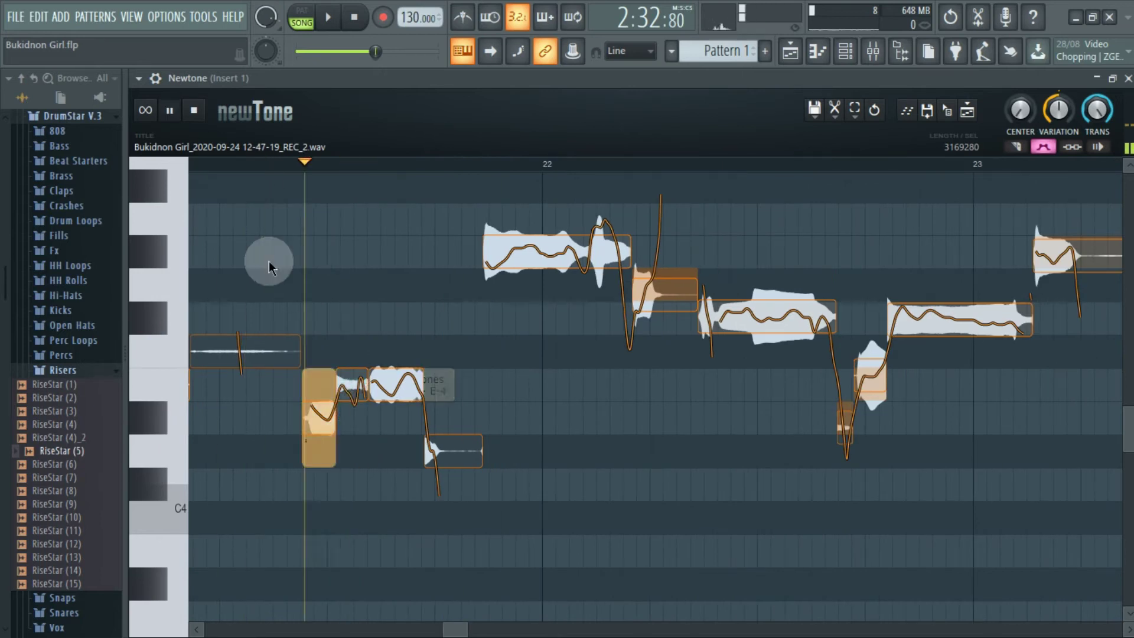
# Snap the notes after the opening G#4 of bar 22 to G4 and F#4 and play on.
pyautogui.press('space')
pyautogui.moveTo(576, 297); pyautogui.dragTo(579, 304)
pyautogui.doubleClick(665, 304)
pyautogui.doubleClick(750, 313)
pyautogui.press('space')
pyautogui.scroll(-2, 311, 182)
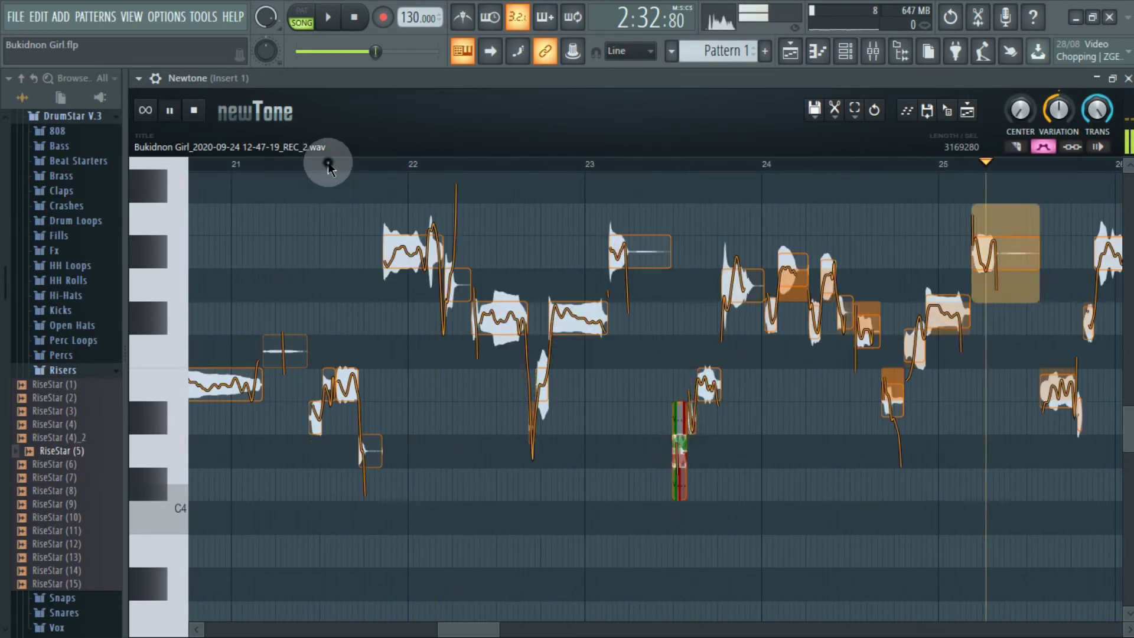
# Raise the two high notes in the first half of bar 24 to G#4, checking by playback.
pyautogui.scroll(-2, 577, 167)
pyautogui.scroll(3, 576, 164)
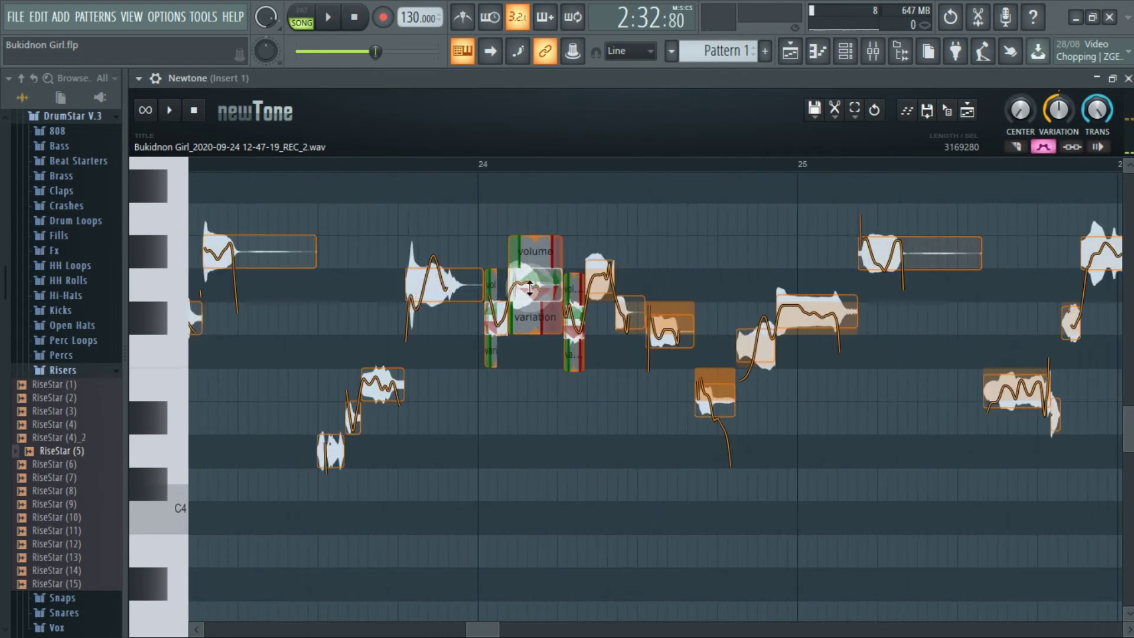
pyautogui.moveTo(528, 285); pyautogui.dragTo(527, 253)
pyautogui.press('space')
pyautogui.doubleClick(599, 283)
pyautogui.moveTo(597, 285); pyautogui.dragTo(598, 253)
pyautogui.press('space')
# Snap the notes from mid bar 24 into bar 25 to F#4, F#4, E4, F4, F#4 and G#4.
pyautogui.doubleClick(632, 316)
pyautogui.doubleClick(667, 324)
pyautogui.doubleClick(722, 393)
pyautogui.doubleClick(757, 347)
pyautogui.doubleClick(818, 314)
pyautogui.press('space')
pyautogui.doubleClick(888, 251)
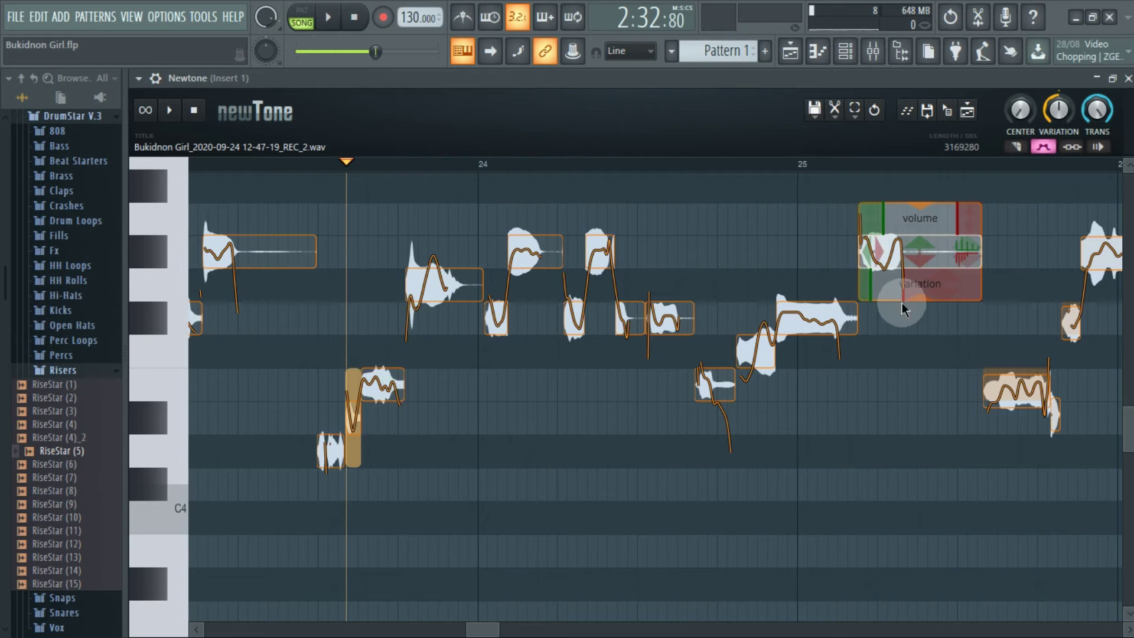
# Split the G4 note just before bar 24, move its first part to F#4 and its second part to G#4, then replay.
pyautogui.press('space')
pyautogui.scroll(-2, 373, 161)
pyautogui.press('space')
pyautogui.scroll(4, 407, 164)
pyautogui.scroll(1, 416, 189)
pyautogui.click(1012, 148)
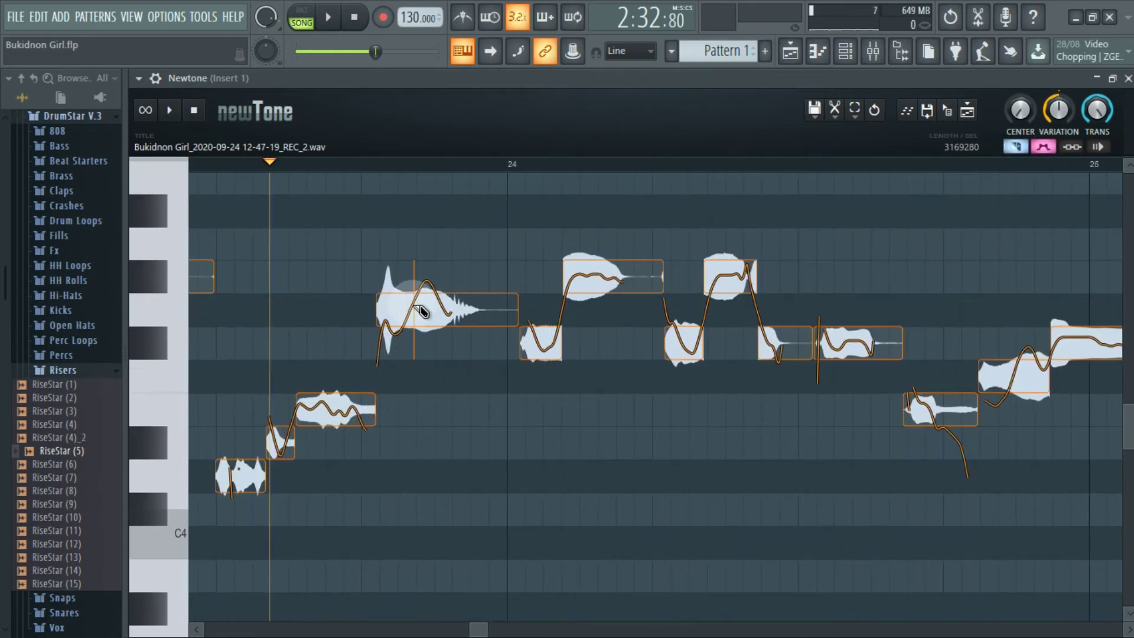
pyautogui.click(412, 308)
pyautogui.doubleClick(394, 345)
pyautogui.doubleClick(450, 311)
pyautogui.moveTo(450, 311); pyautogui.dragTo(451, 288)
pyautogui.press('space')
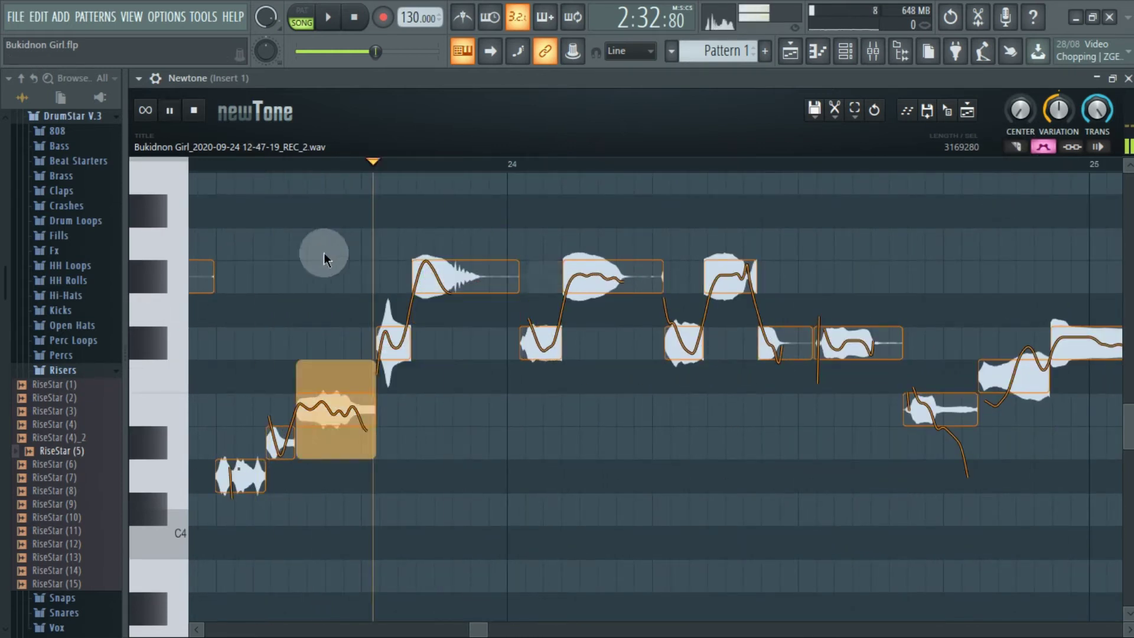
# Snap the notes leading into bar 36 and those opening it to G#4, checking by playback.
pyautogui.scroll(-3, 255, 175)
pyautogui.scroll(-2, 283, 164)
pyautogui.scroll(3, 472, 189)
pyautogui.press('space')
pyautogui.scroll(4, 654, 169)
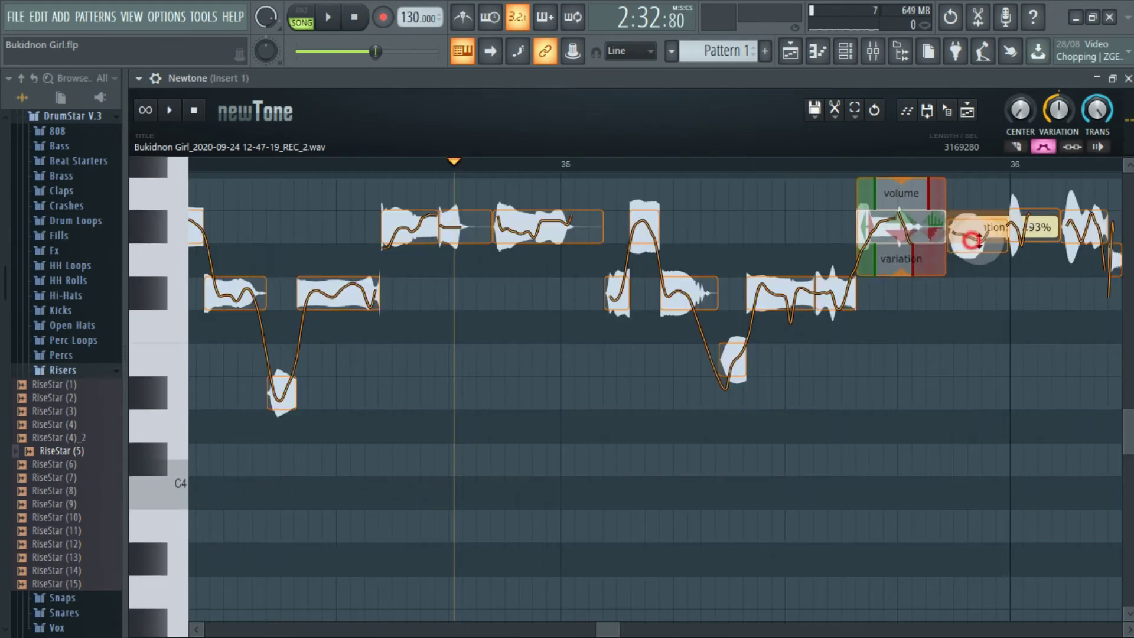
pyautogui.moveTo(435, 172); pyautogui.dragTo(341, 167)
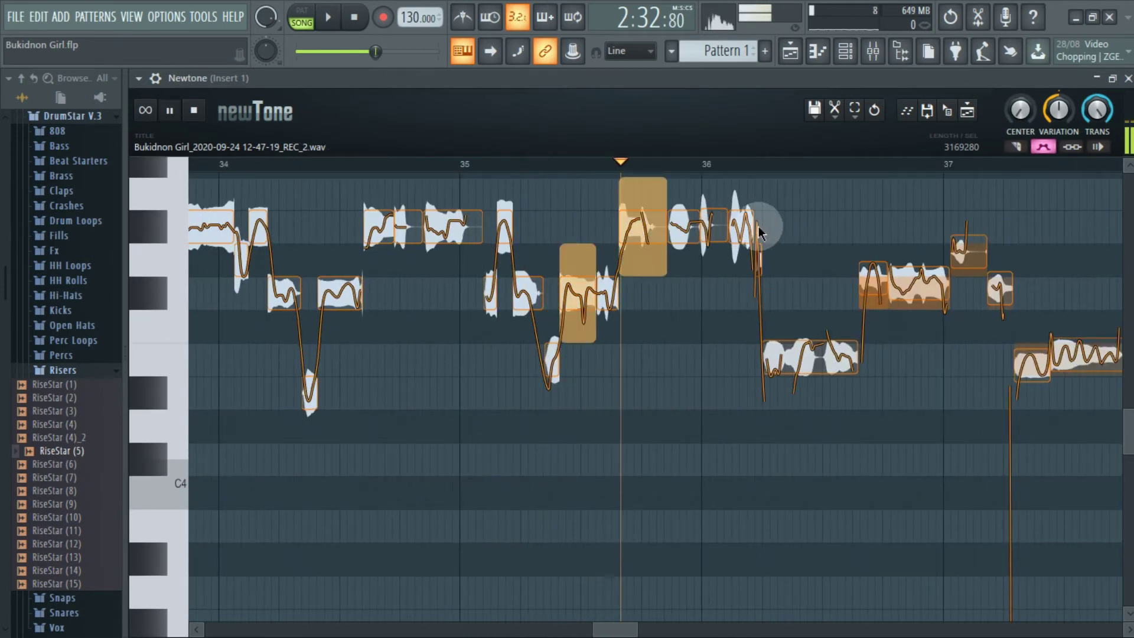
pyautogui.click(713, 231)
# Snap the following notes from bar 36 into bar 37 to E4, F#4, F#4 and G4, then play through the ending.
pyautogui.click(772, 367)
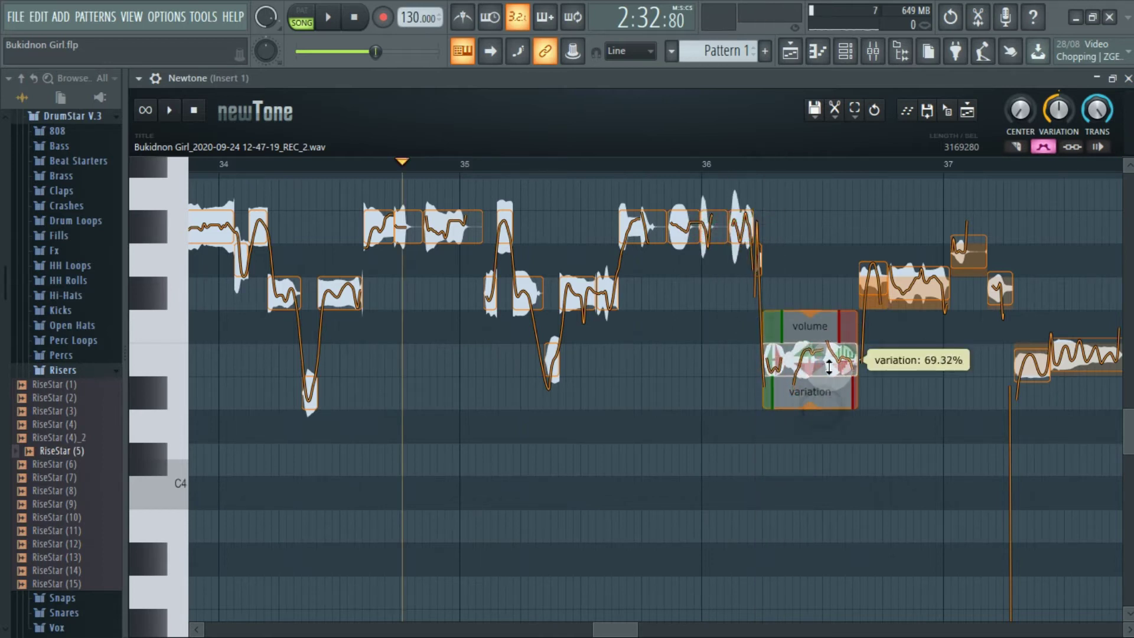
pyautogui.click(966, 252)
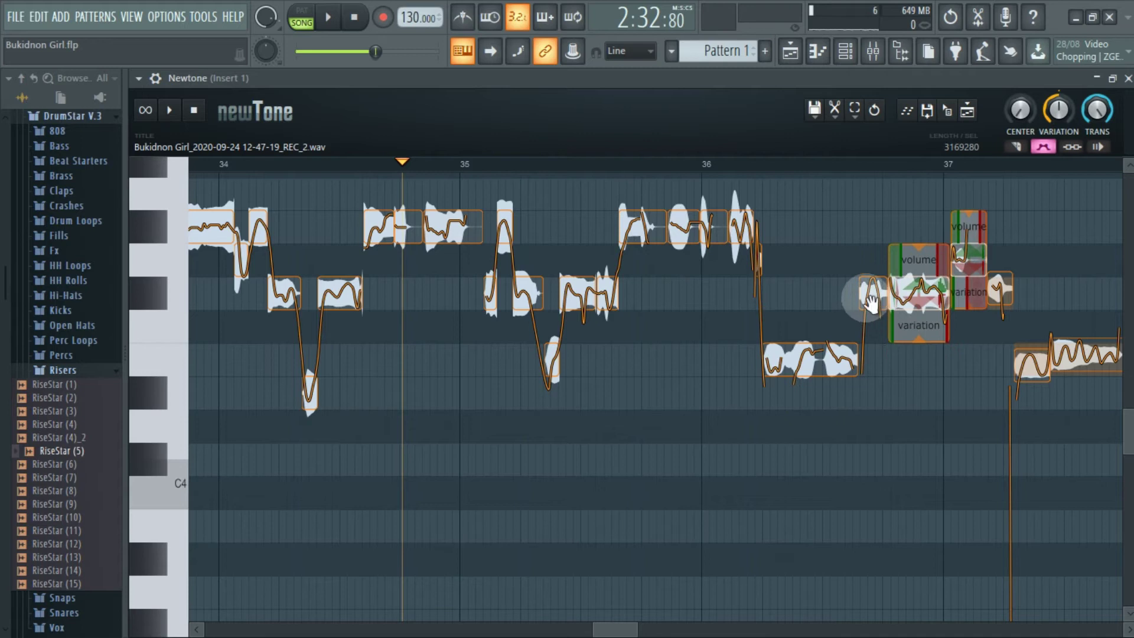
pyautogui.press('space')
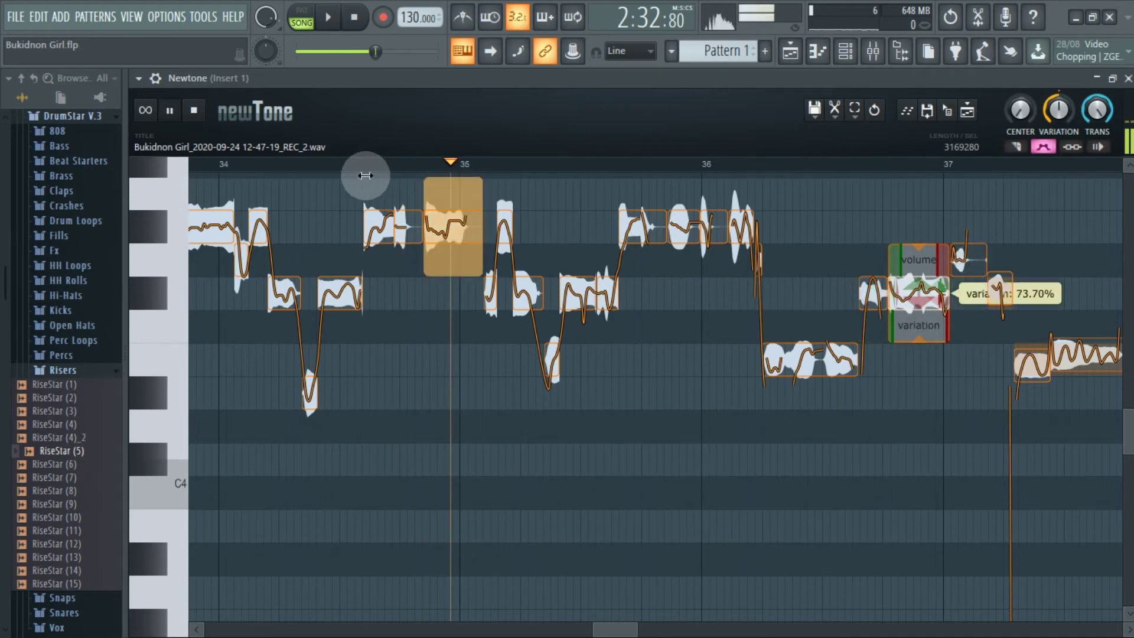
pyautogui.scroll(-5, 364, 175)
pyautogui.scroll(-3, 363, 172)
pyautogui.scroll(5, 550, 357)
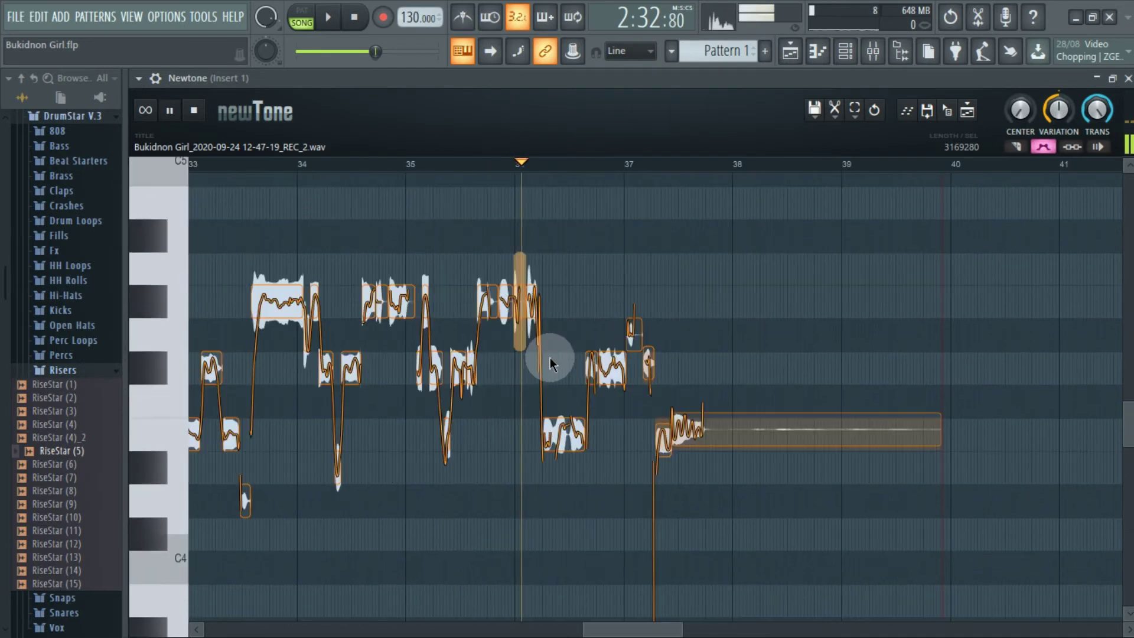
pyautogui.scroll(5, 629, 165)
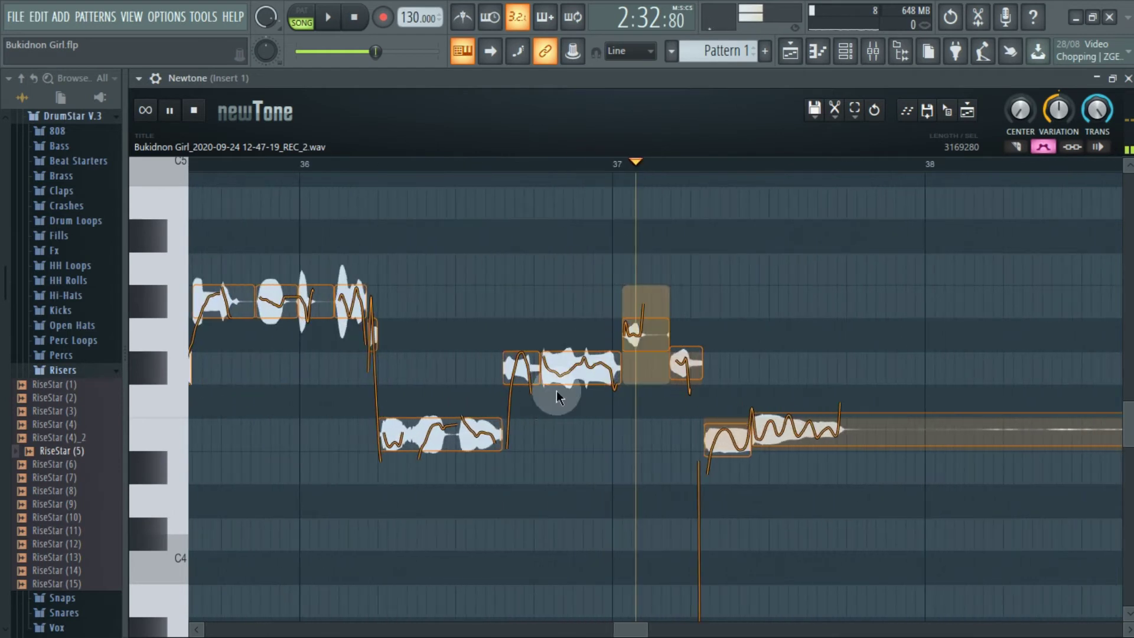
pyautogui.scroll(-1, 555, 392)
pyautogui.press('space')
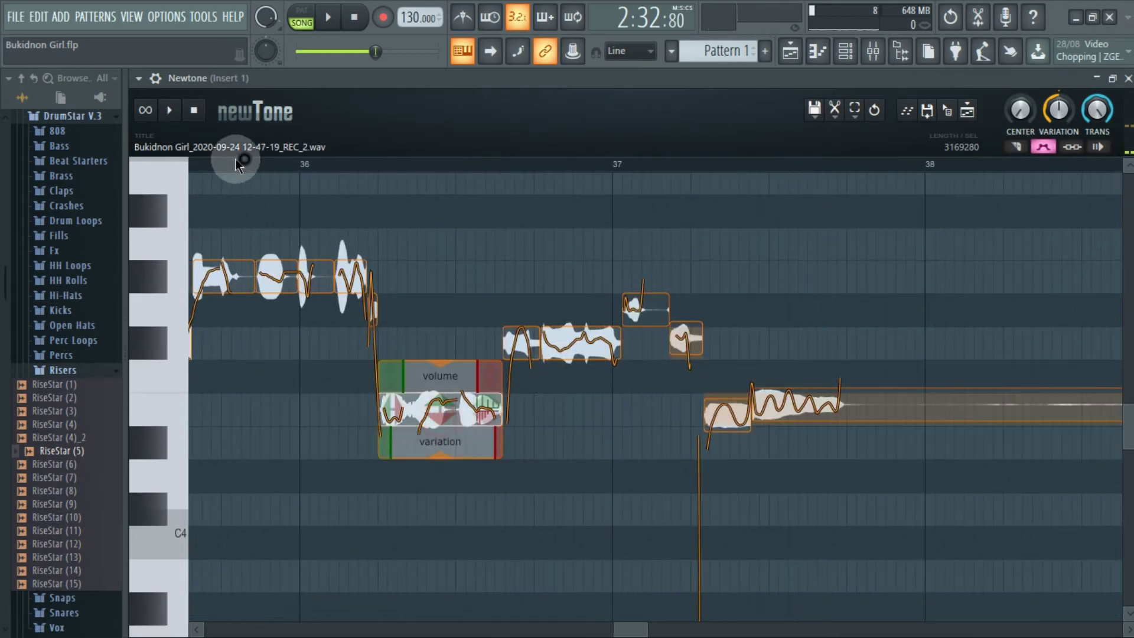
# Replay bar 36 and adjust the pitch variation of the short F#4 note in its second half.
pyautogui.click(217, 163)
pyautogui.press('space')
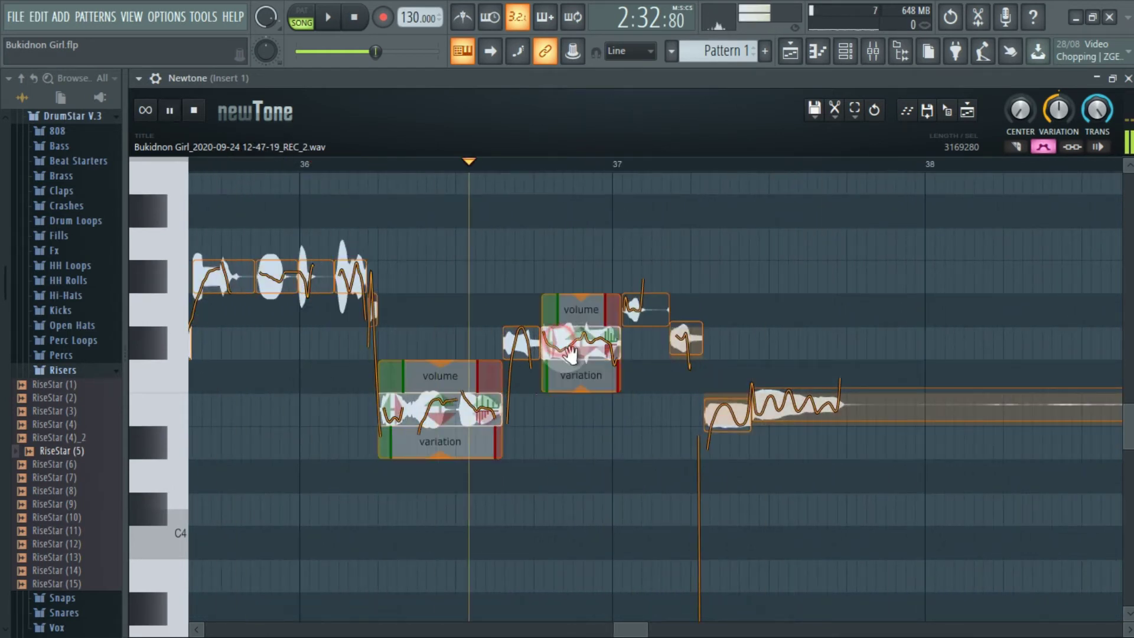
pyautogui.press('space')
pyautogui.press('space')
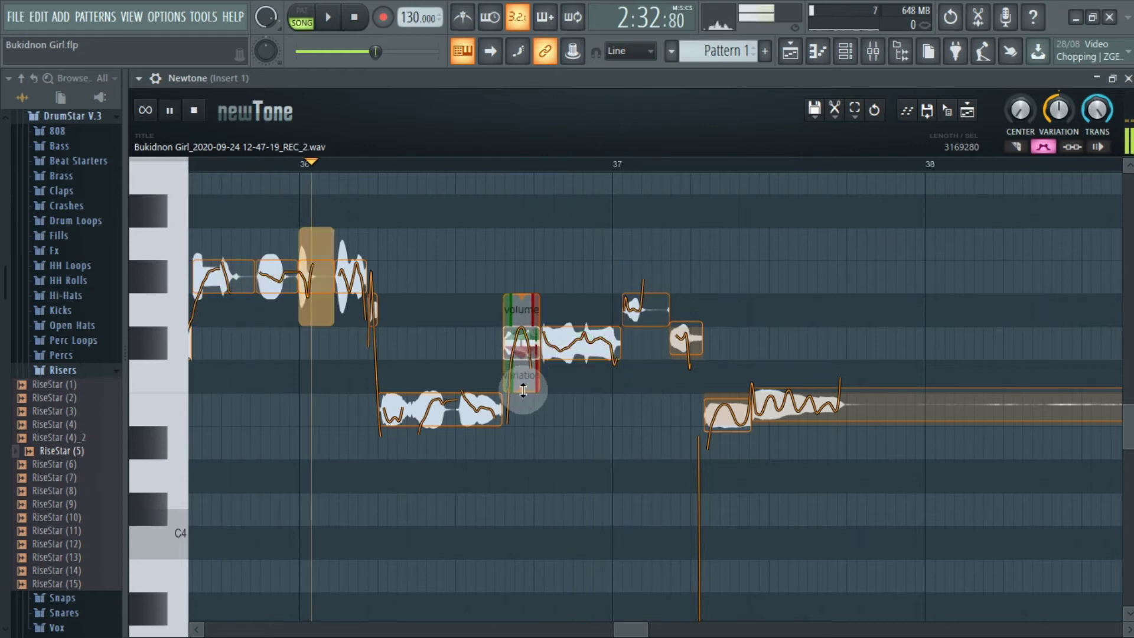
pyautogui.moveTo(522, 387); pyautogui.dragTo(523, 353)
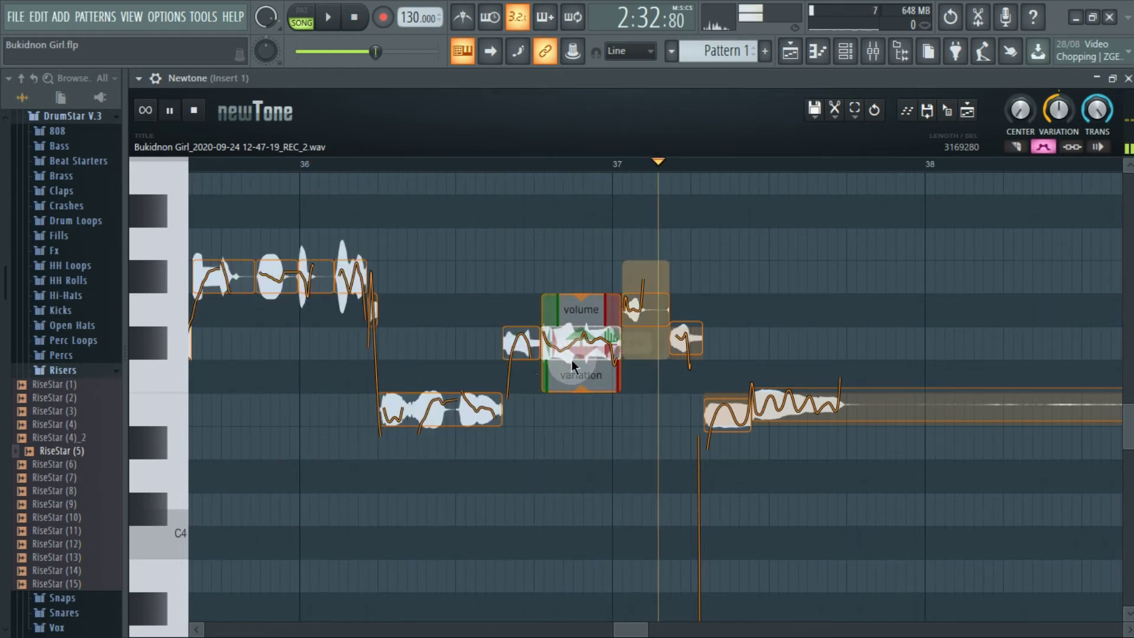
# Raise the short G4 note opening bar 37 to G#4 and snap the note after it to F#4, replaying the phrase.
pyautogui.press('space')
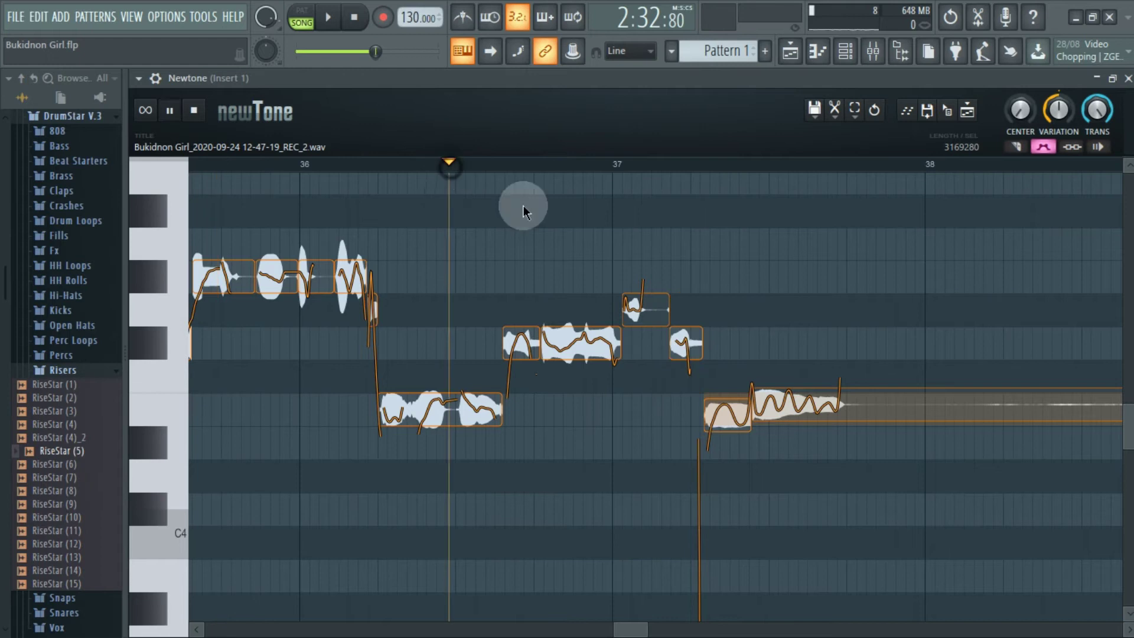
pyautogui.press('space')
pyautogui.moveTo(647, 315); pyautogui.dragTo(647, 295)
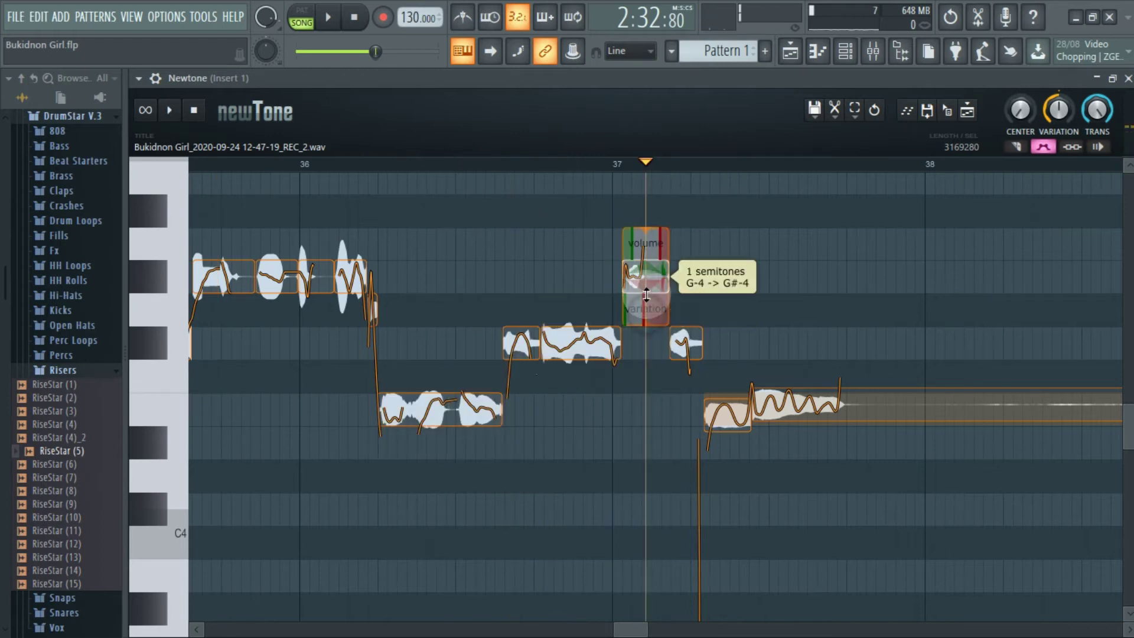
pyautogui.click(435, 179)
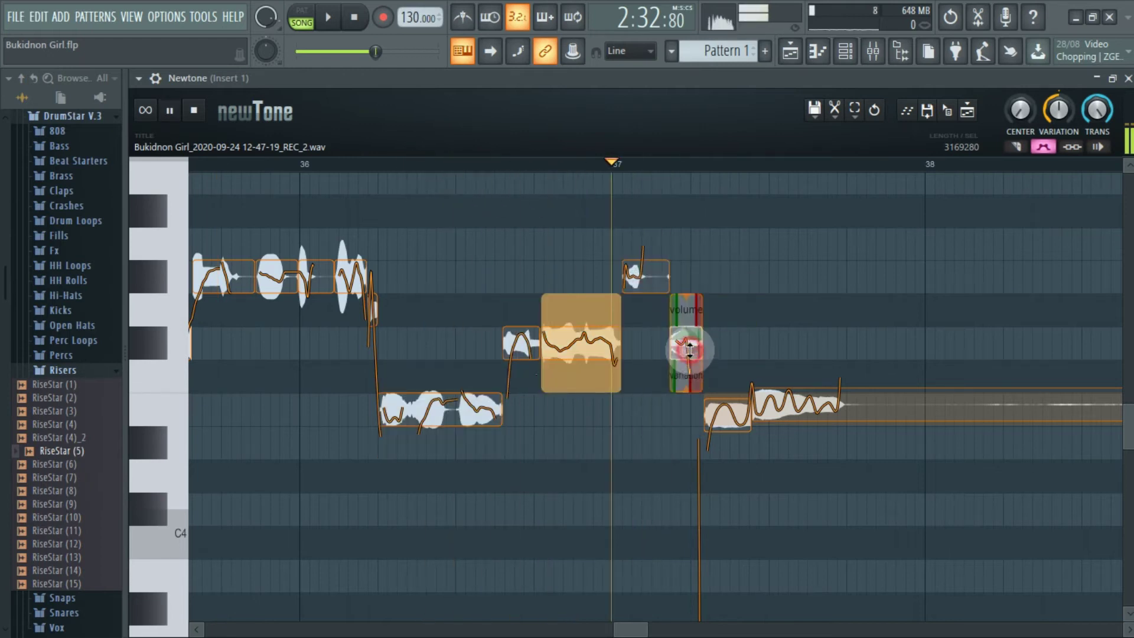
# Snap the last two notes of the recording to E4 and listen to the ending.
pyautogui.press('space')
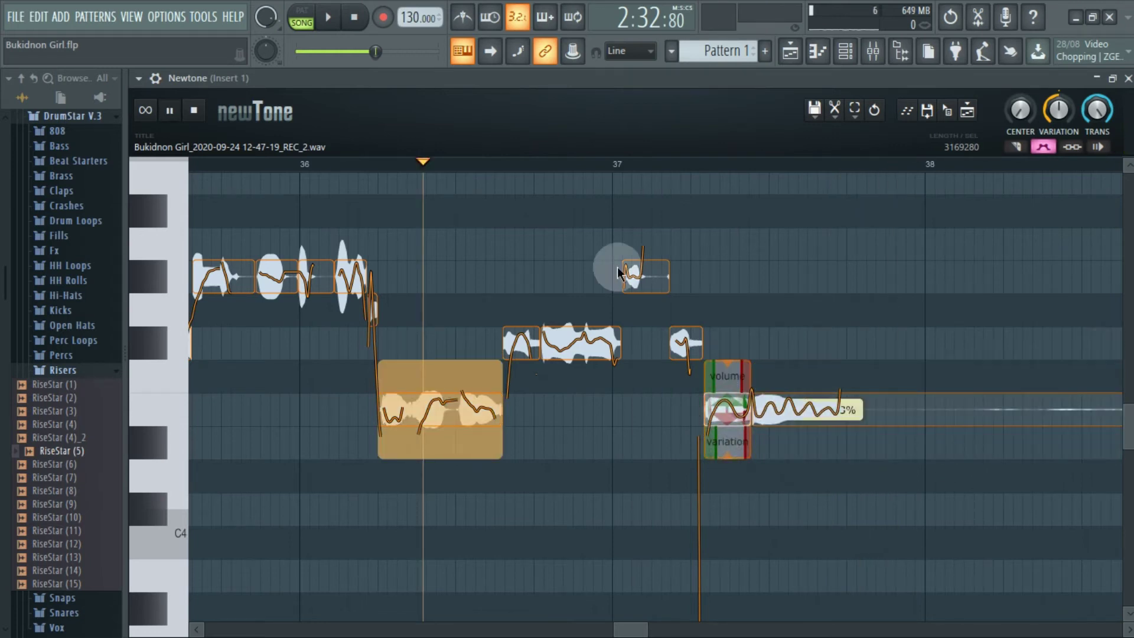
pyautogui.click(530, 165)
pyautogui.scroll(-5, 530, 165)
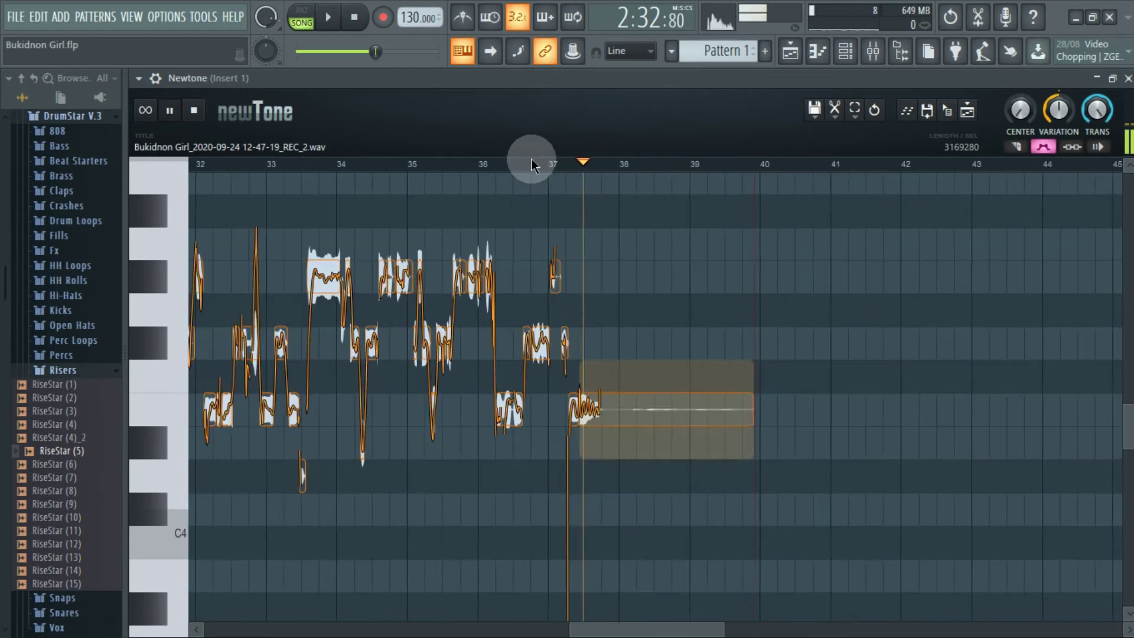
pyautogui.scroll(-8, 531, 160)
# Stop playback and load the pitch-corrected audio from Newtone into the vocal clip's sampler channel.
pyautogui.press('space')
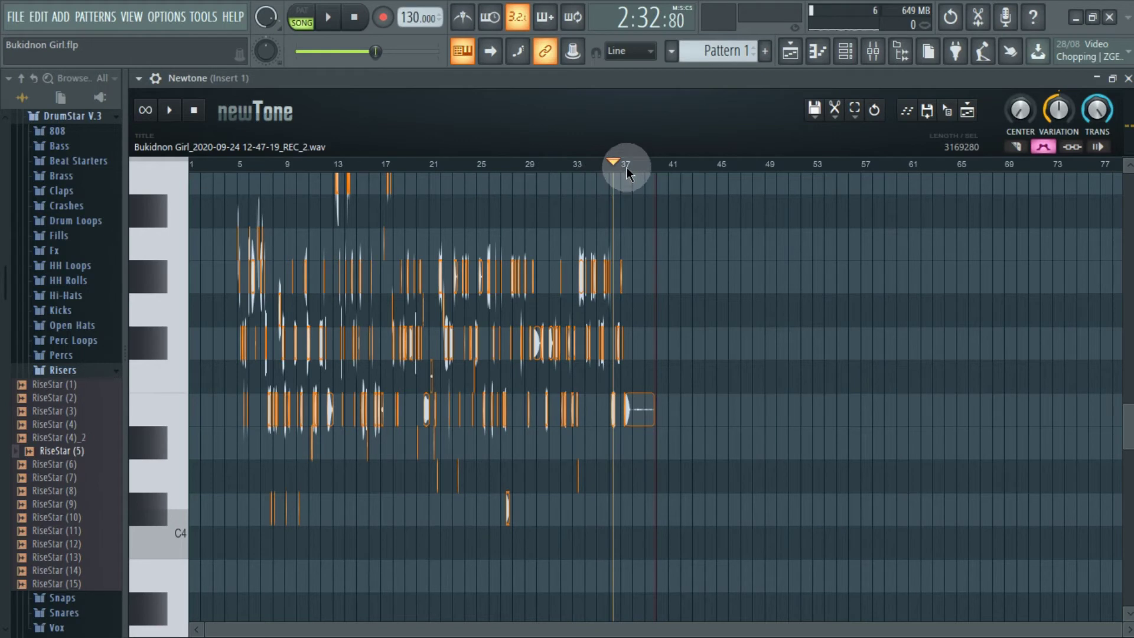
pyautogui.click(643, 166)
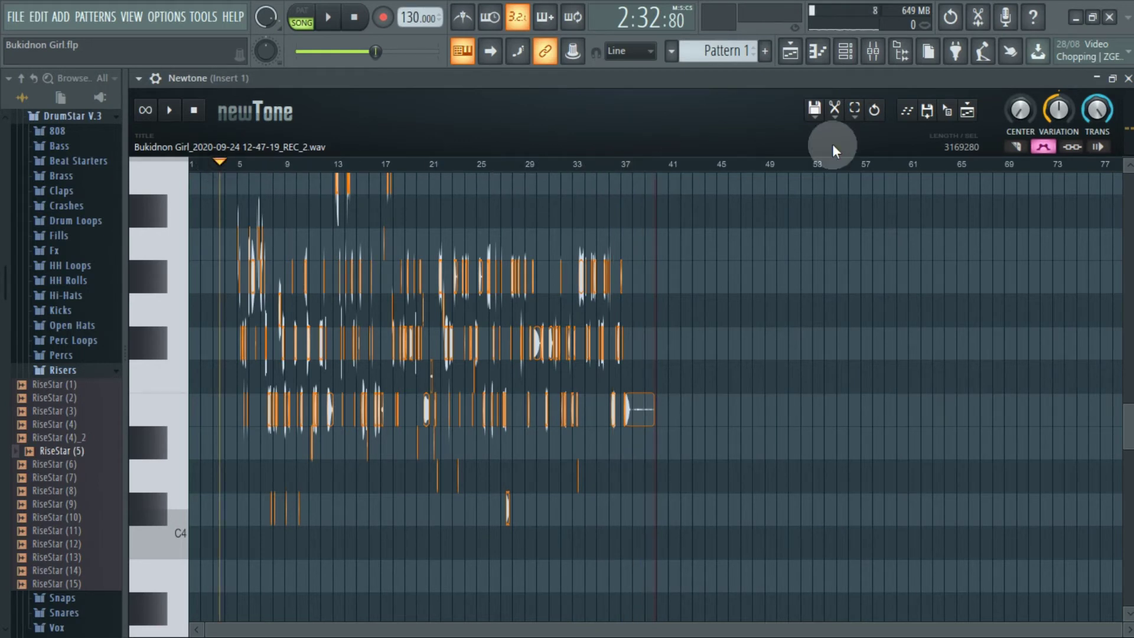
pyautogui.moveTo(914, 114); pyautogui.dragTo(468, 423)
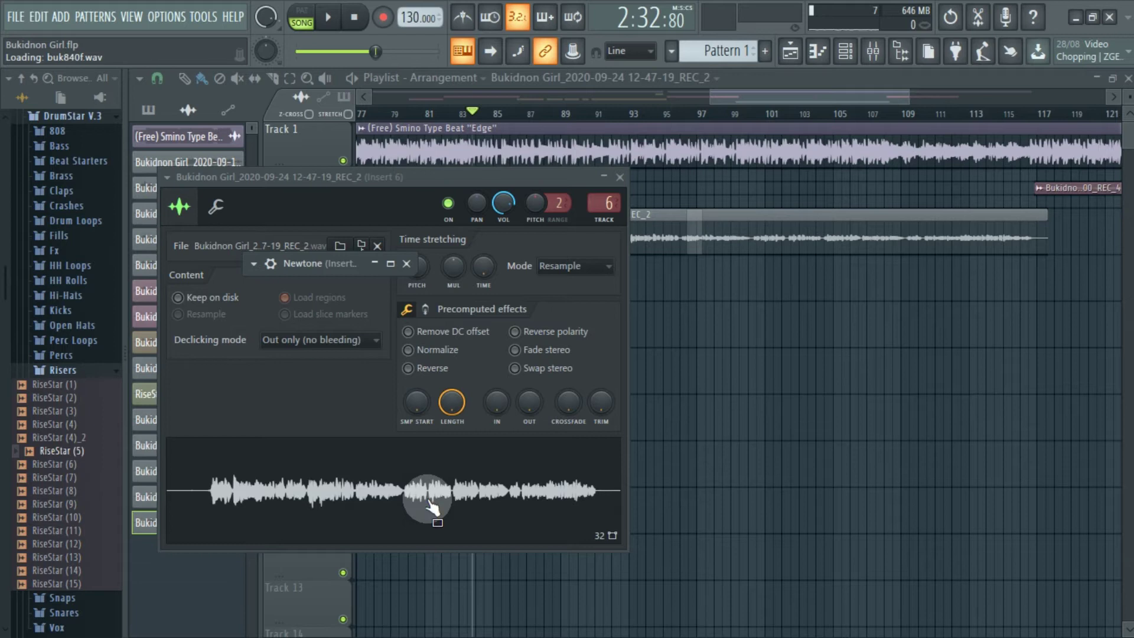
# Play the arrangement from around bar 84 and check the corrected vocal clip's timing against the beat.
pyautogui.click(788, 55)
pyautogui.press('space')
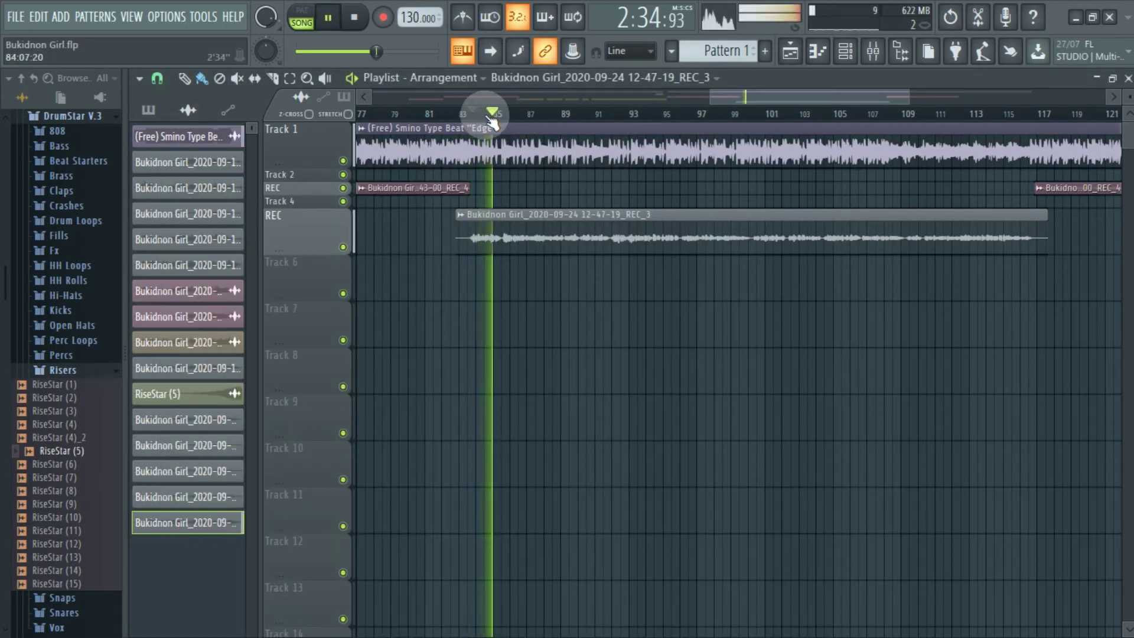
pyautogui.scroll(6, 490, 118)
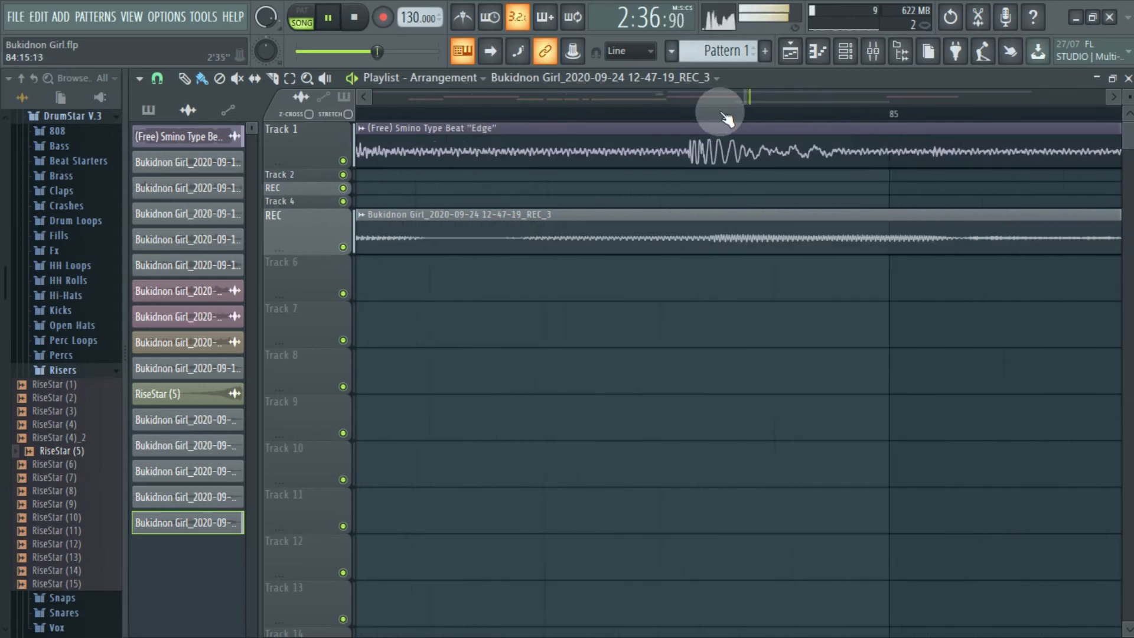
pyautogui.scroll(2, 727, 120)
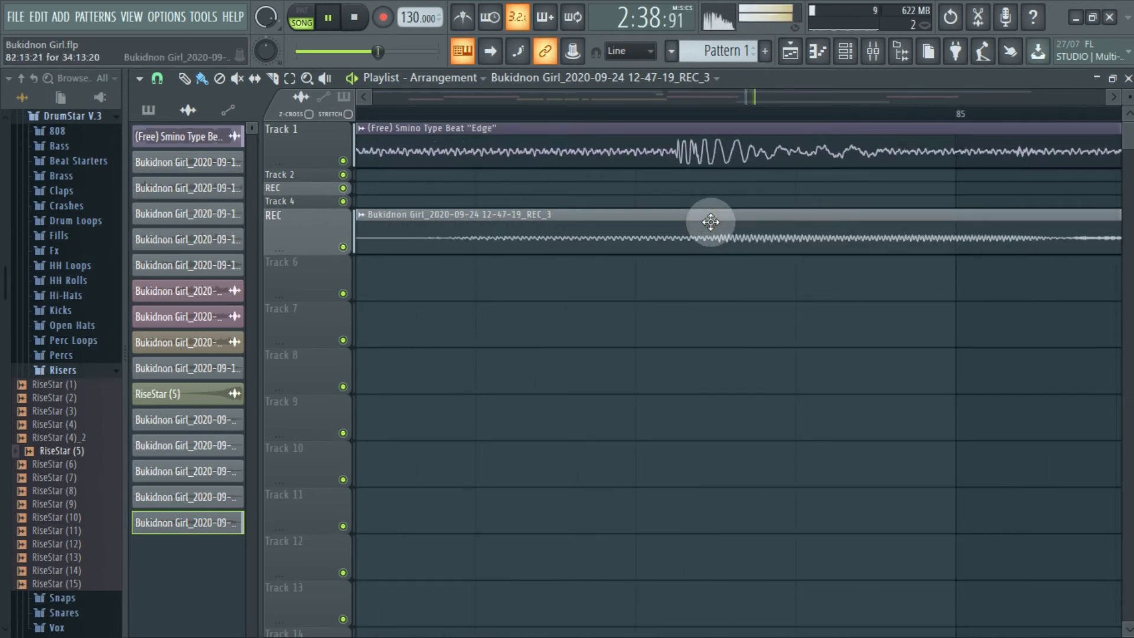
pyautogui.scroll(-6, 642, 112)
pyautogui.scroll(-3, 648, 121)
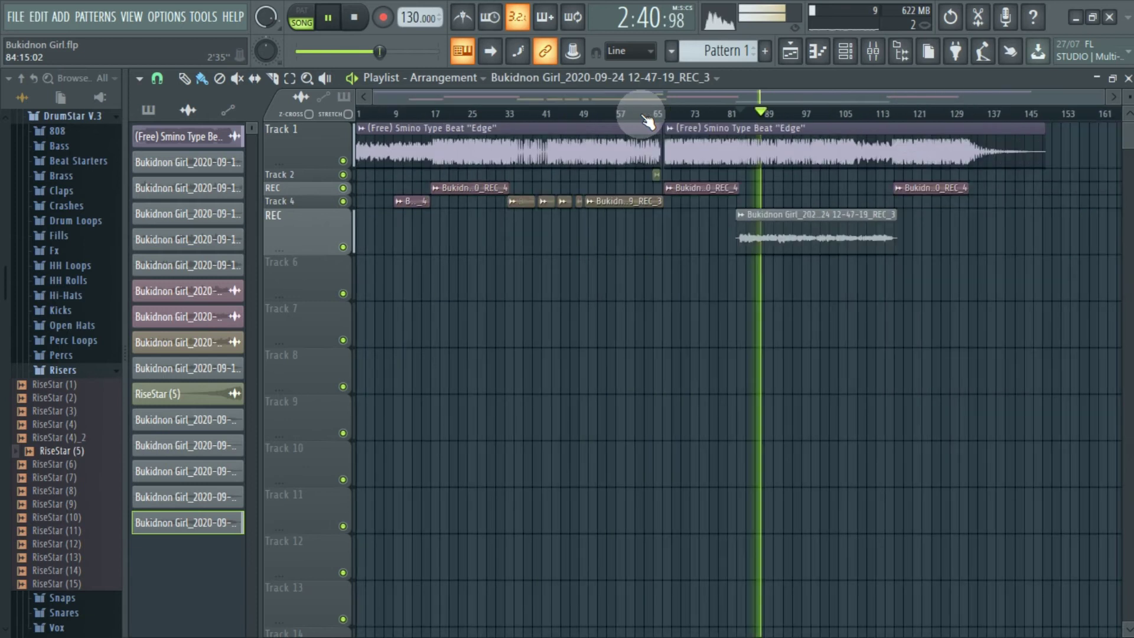
# Enable FabFilter Pro-Q 3 on mixer insert 6 and check its settings while the vocal plays.
pyautogui.click(874, 52)
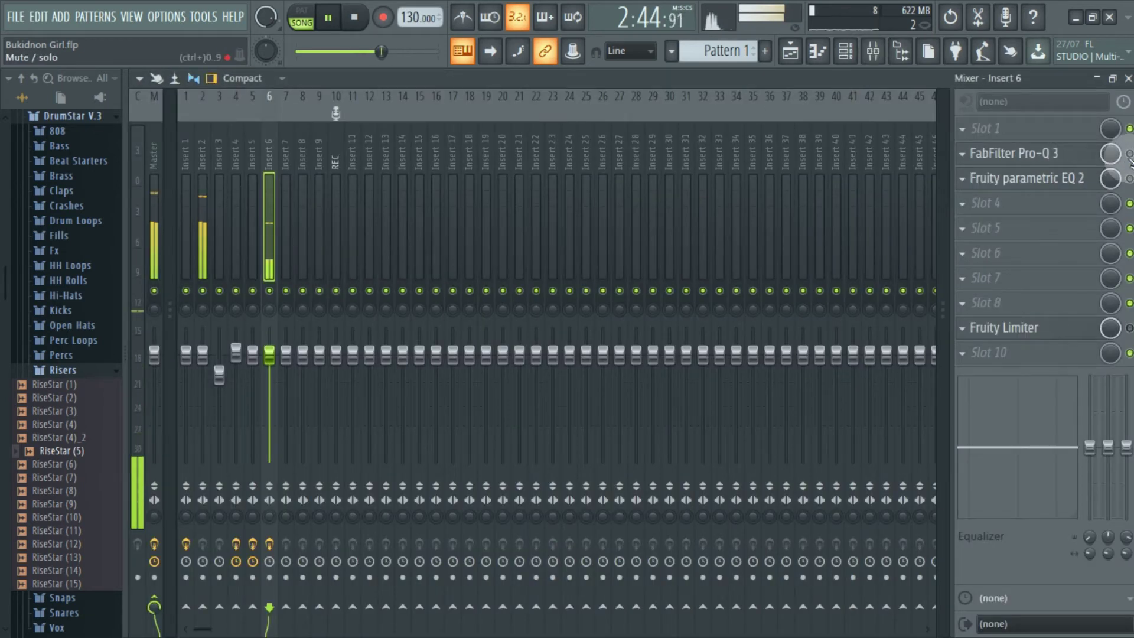
pyautogui.click(964, 156)
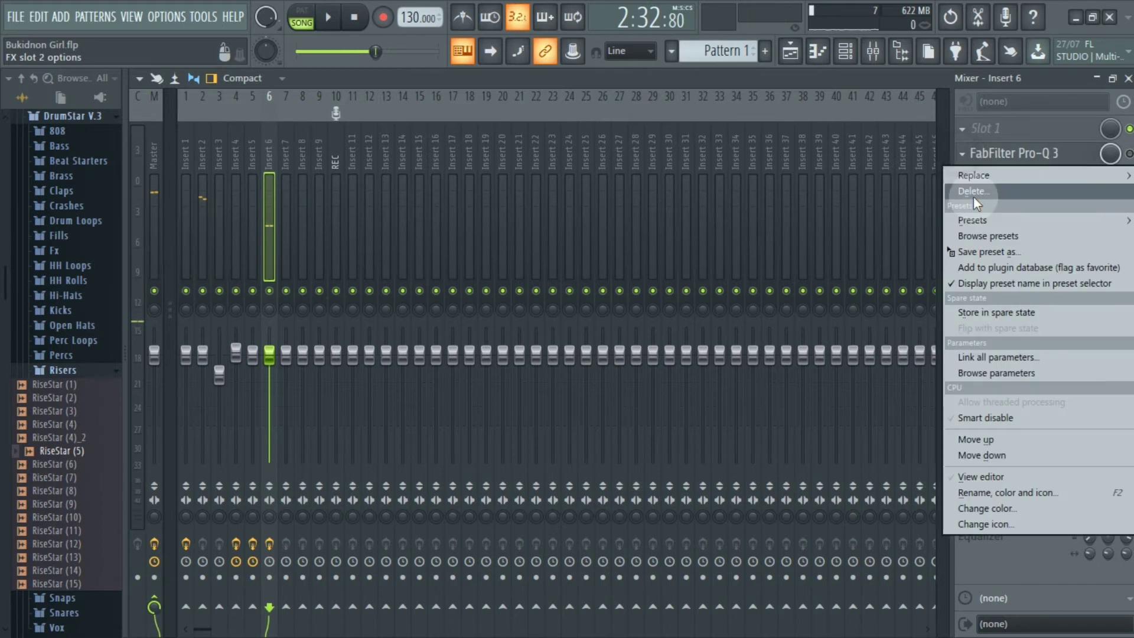
pyautogui.click(996, 152)
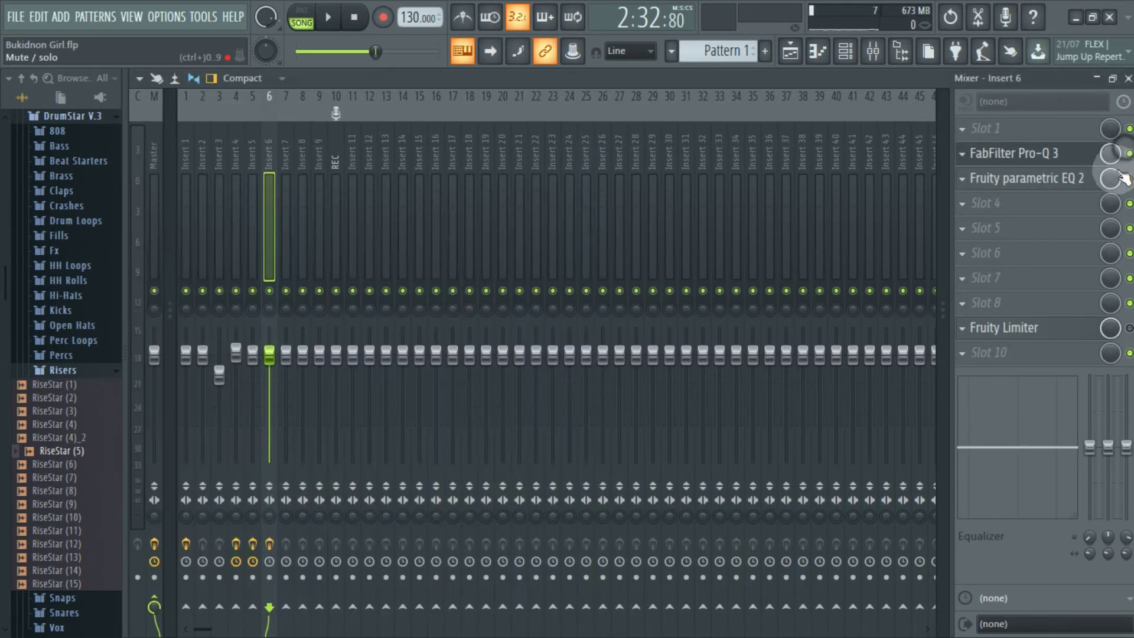
pyautogui.press('space')
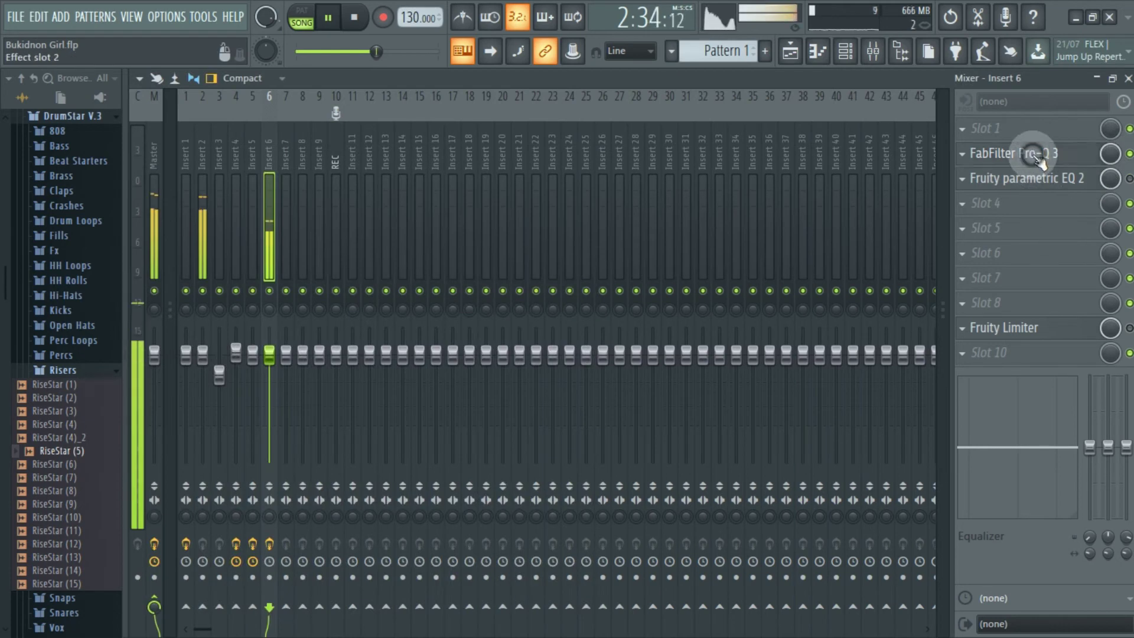
pyautogui.click(1036, 155)
pyautogui.click(884, 156)
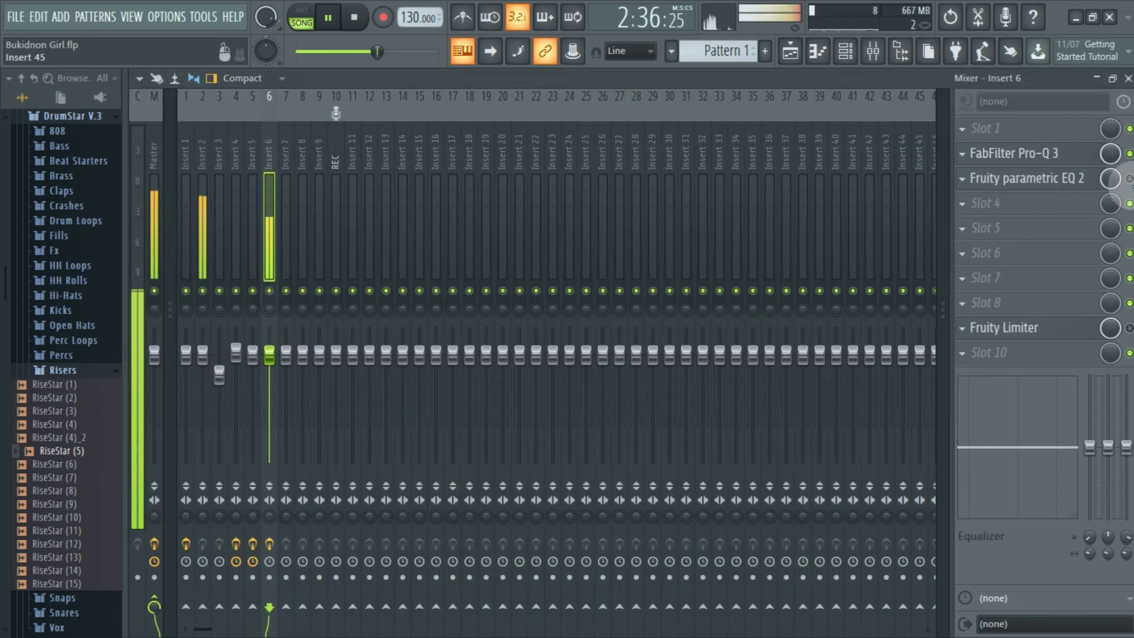
# Enable Fruity parametric EQ 2 on insert 6 and fine-tune one of its upper frequency bands.
pyautogui.click(1071, 180)
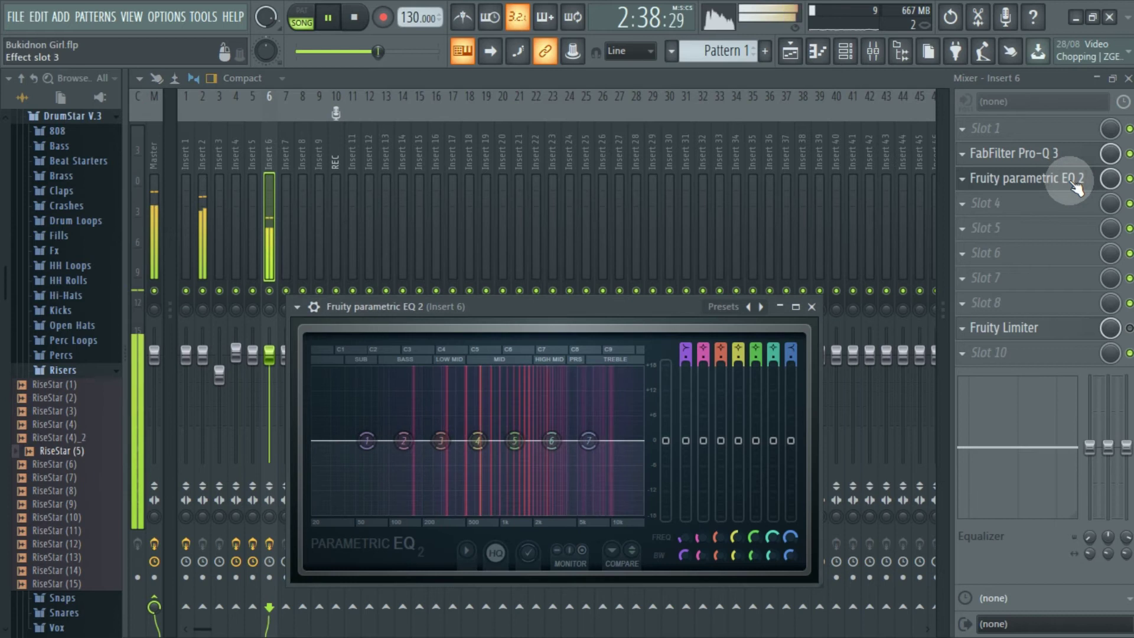
pyautogui.moveTo(573, 435); pyautogui.dragTo(576, 432)
pyautogui.click(812, 307)
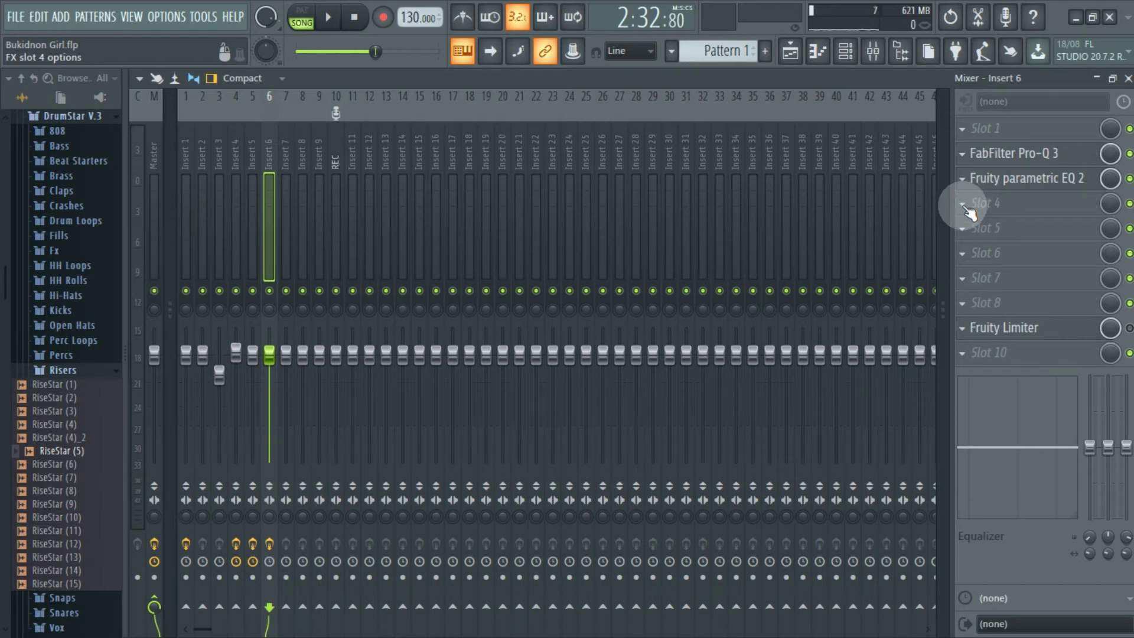
# Add Fruity Multiband Compressor to slot 4 of insert 6 and close its editor.
pyautogui.click(964, 206)
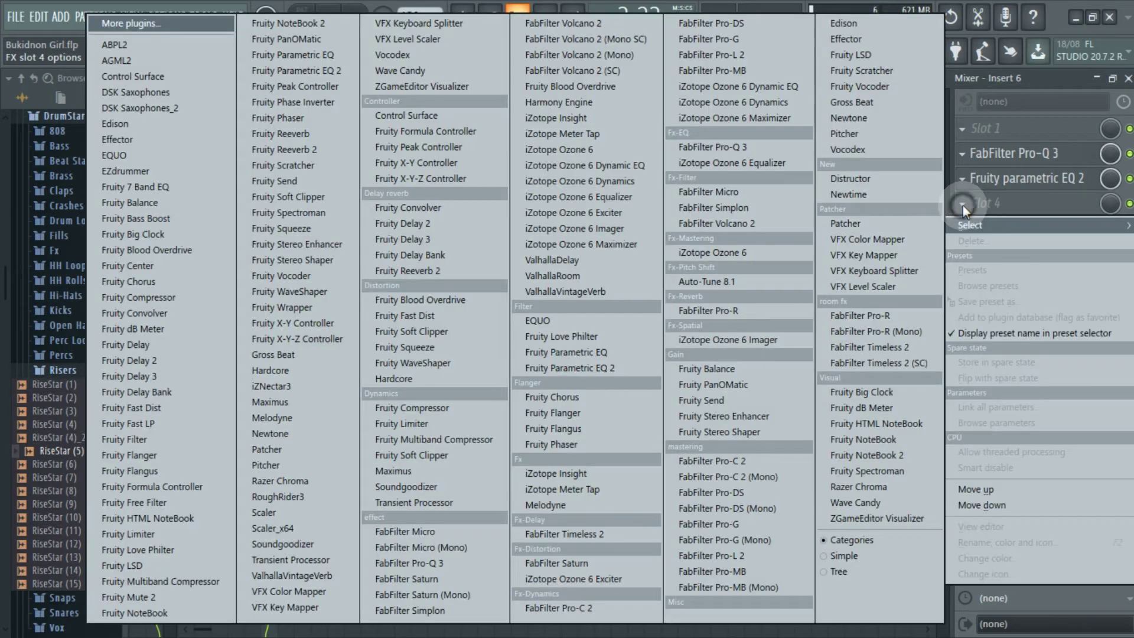
pyautogui.click(455, 439)
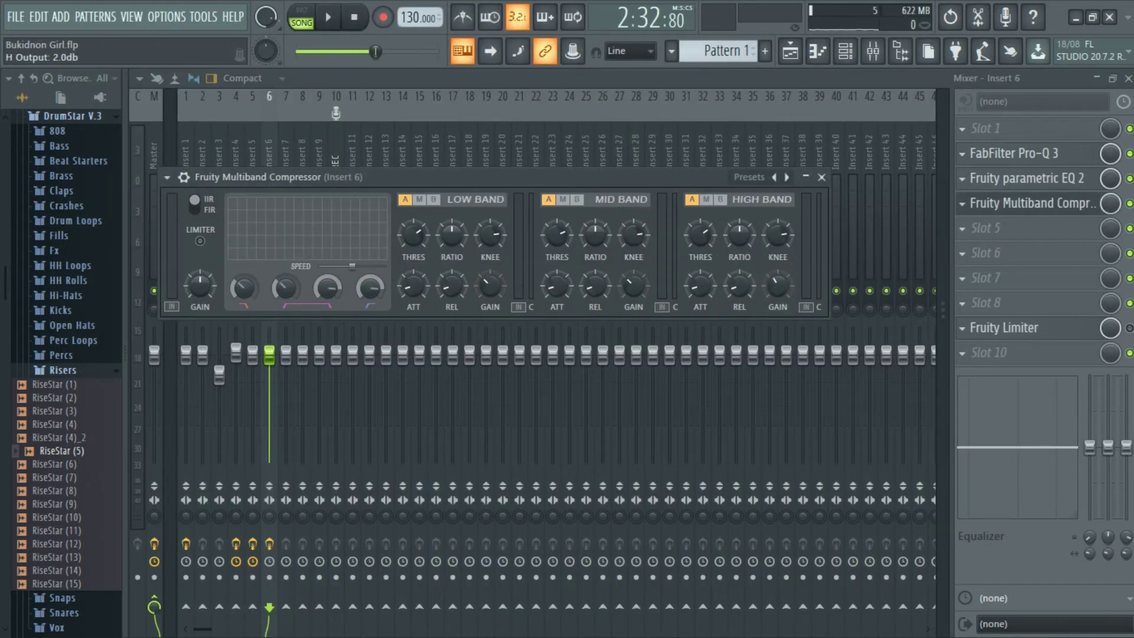
pyautogui.click(821, 178)
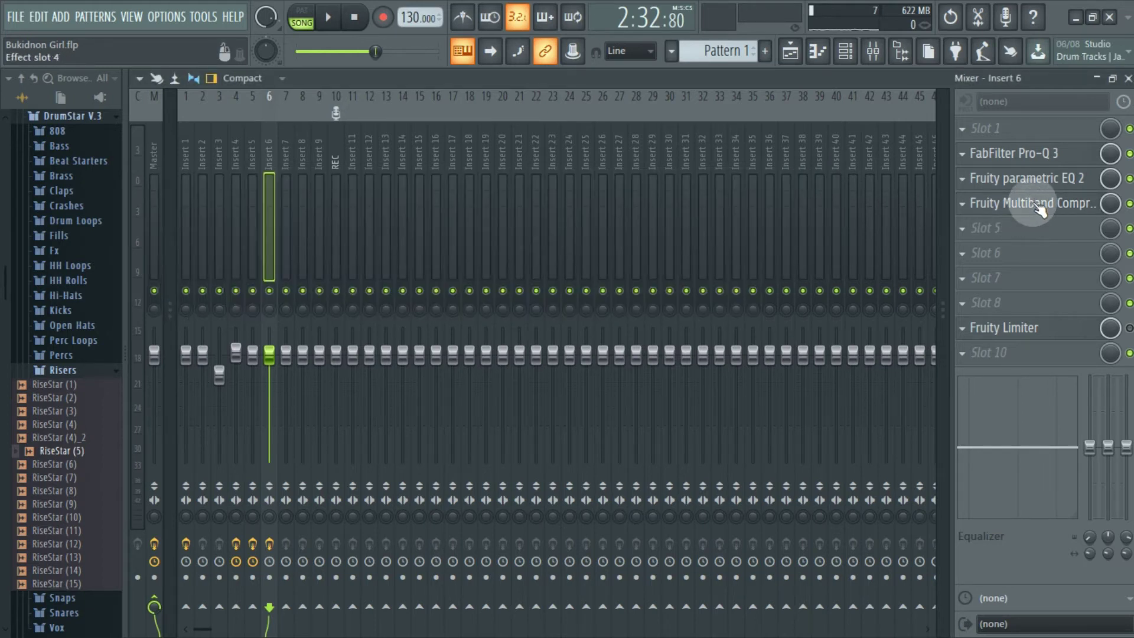
# Check Fruity Multiband Compressor on insert 6 while the vocal plays, and add Maximus to slot 5.
pyautogui.click(1036, 203)
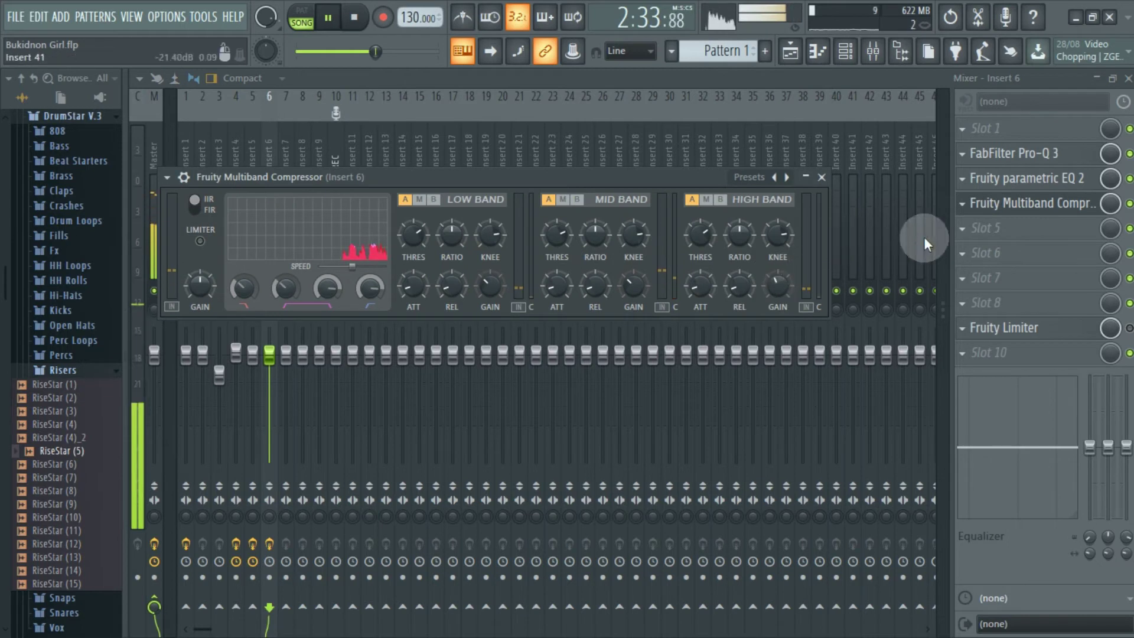
pyautogui.click(819, 176)
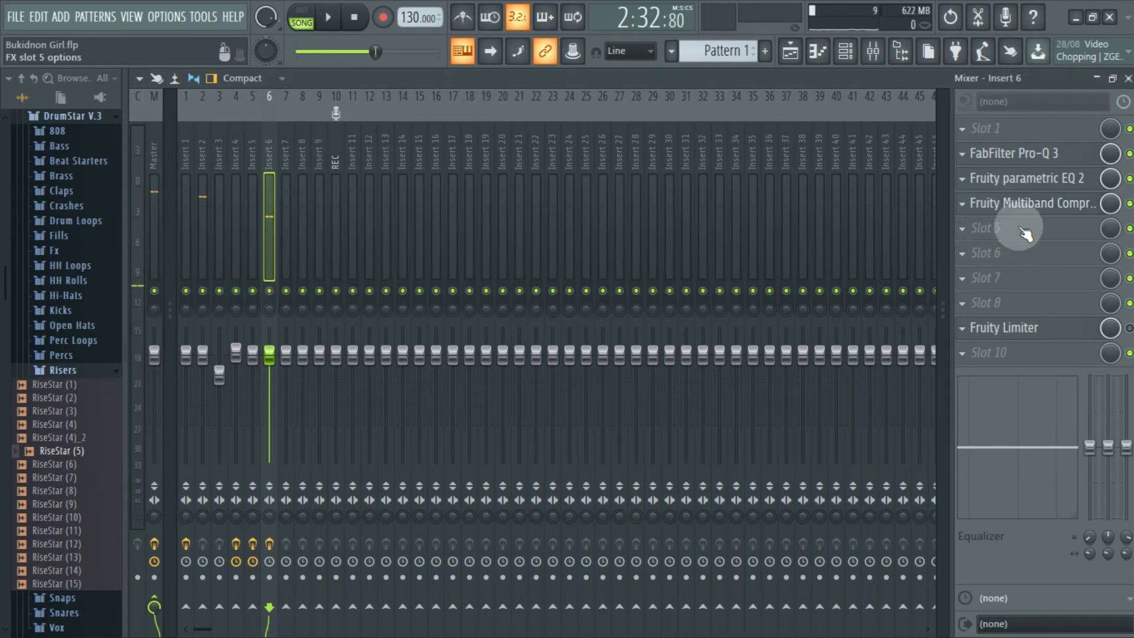
pyautogui.click(973, 232)
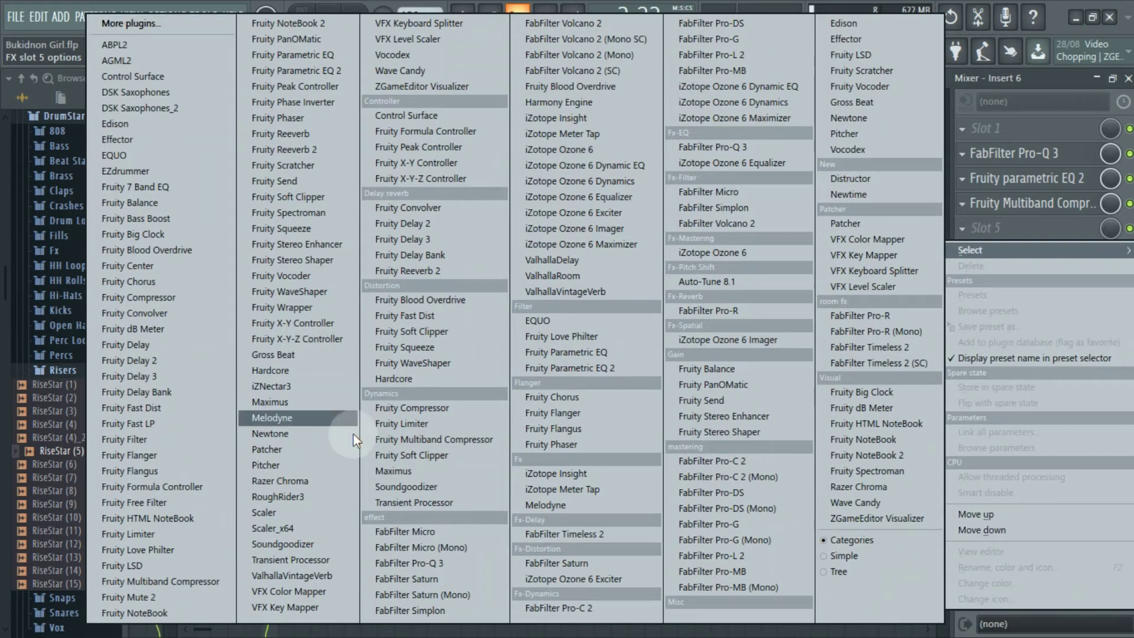
pyautogui.click(403, 471)
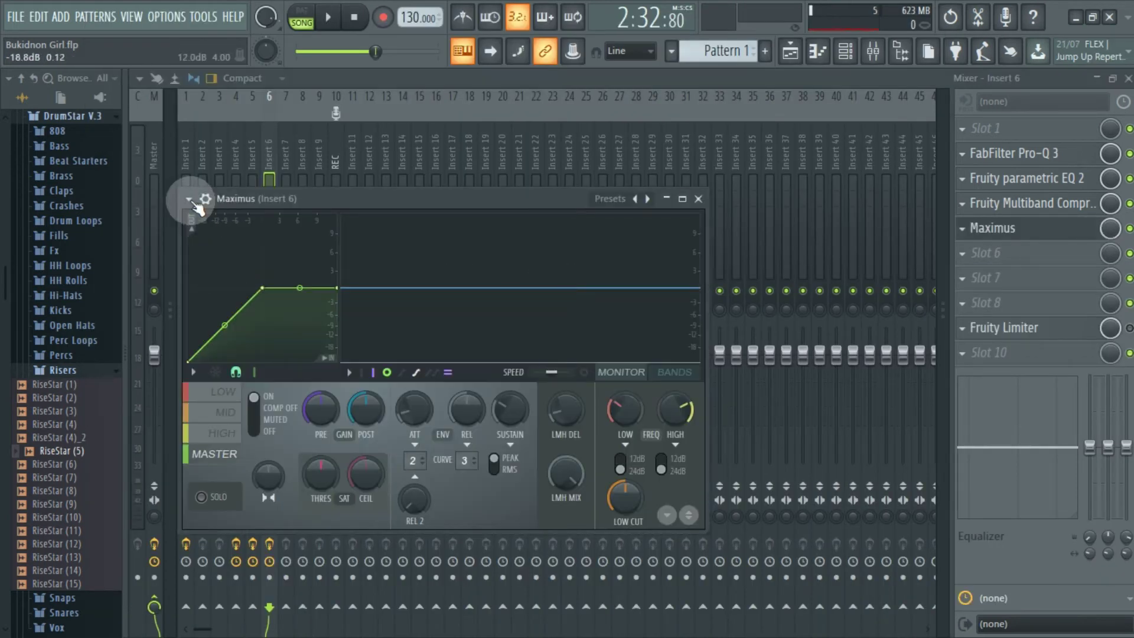
# Load the De-esser split-band preset in Maximus, fine-tune the mid band's pre gain during playback, and close the editor.
pyautogui.click(189, 199)
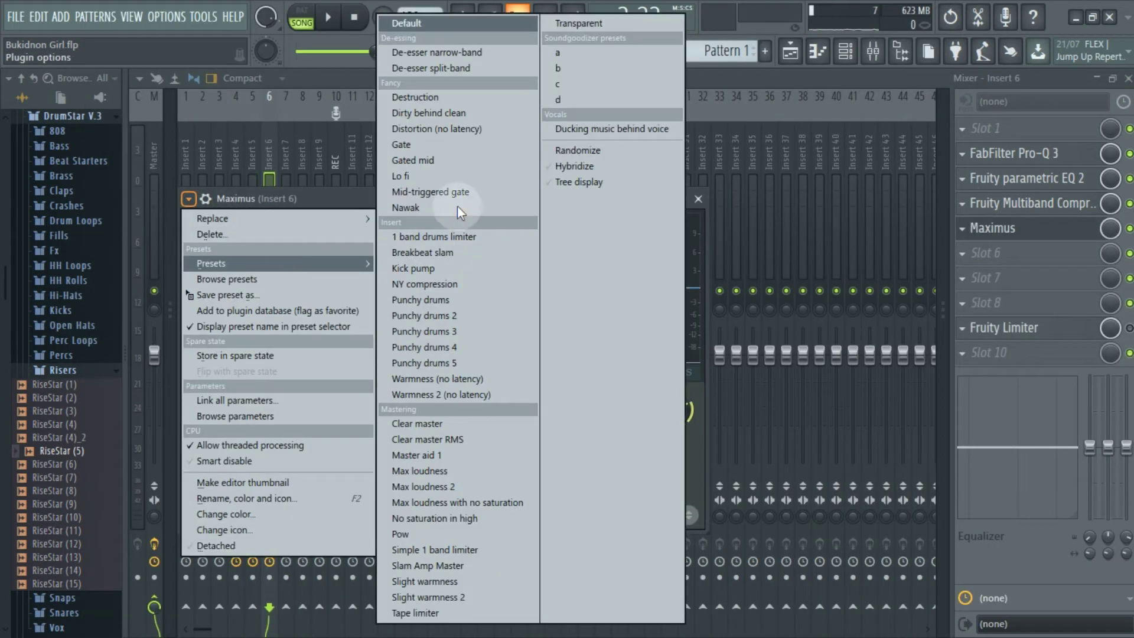
pyautogui.click(473, 70)
pyautogui.press('space')
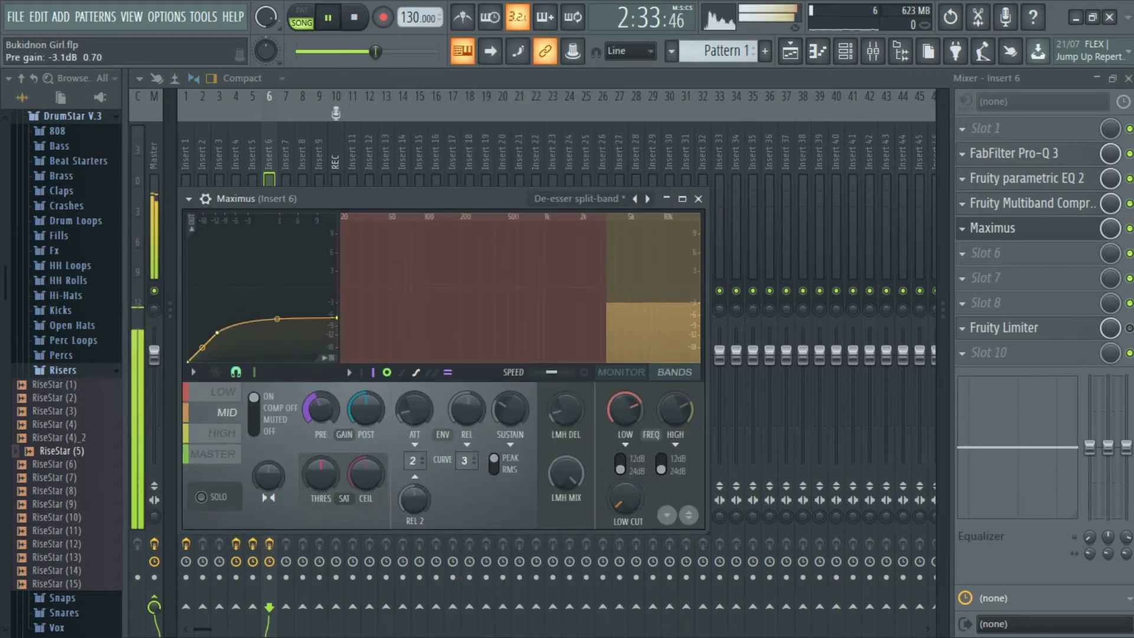
pyautogui.moveTo(652, 300); pyautogui.dragTo(652, 299)
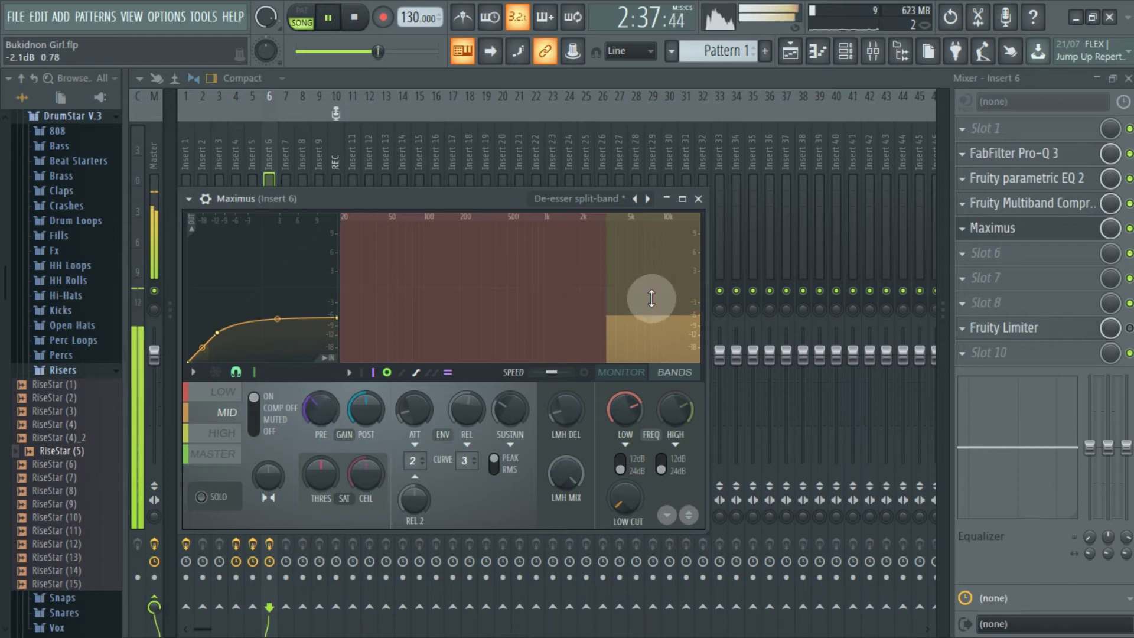
pyautogui.click(698, 199)
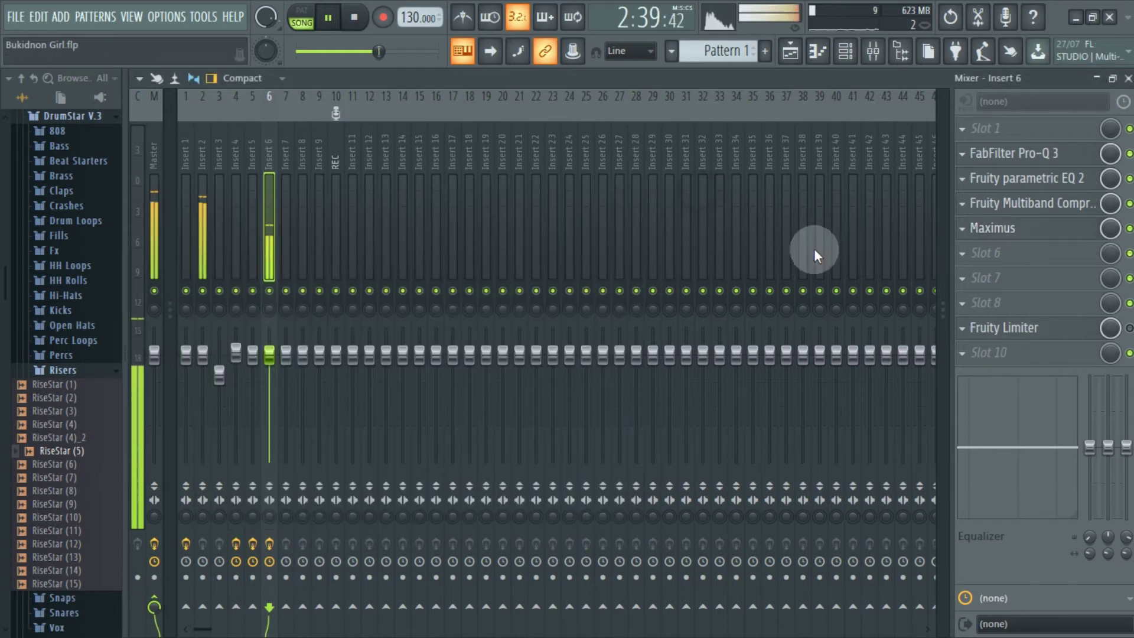
# Boost the highs with band 7, the high shelf, in Fruity parametric EQ 2 on insert 6, and stop playback.
pyautogui.click(1063, 190)
pyautogui.moveTo(620, 440); pyautogui.dragTo(572, 425)
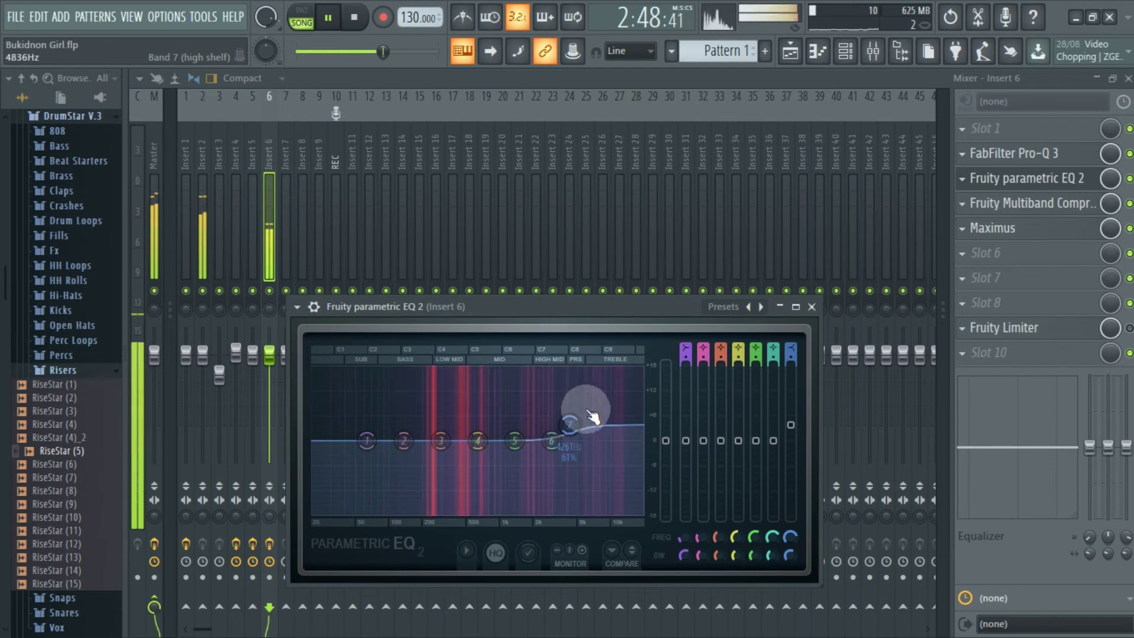
pyautogui.click(812, 306)
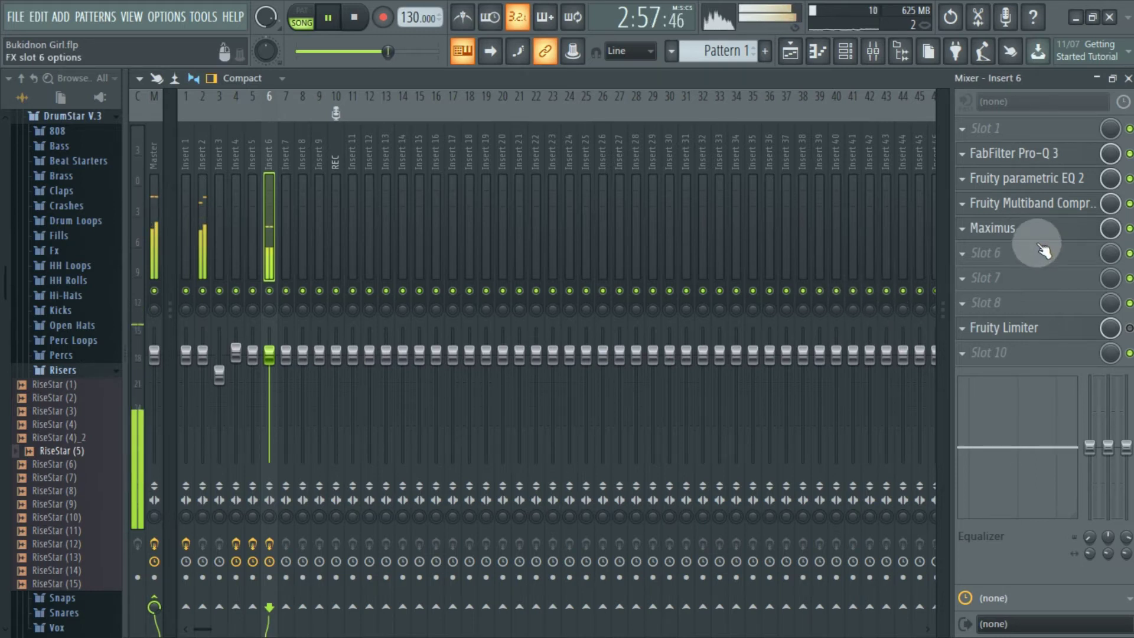
pyautogui.press('space')
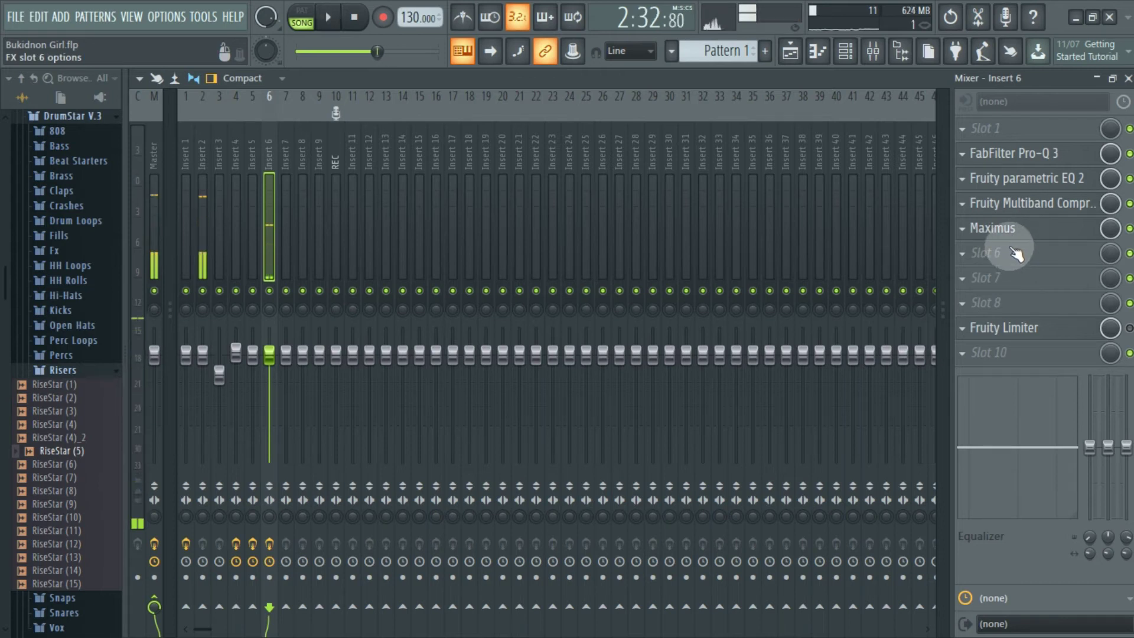
# Add Auto-Tune 8.1 to slot 6 of insert 6 and set its key to F# and its scale to Minor.
pyautogui.click(989, 253)
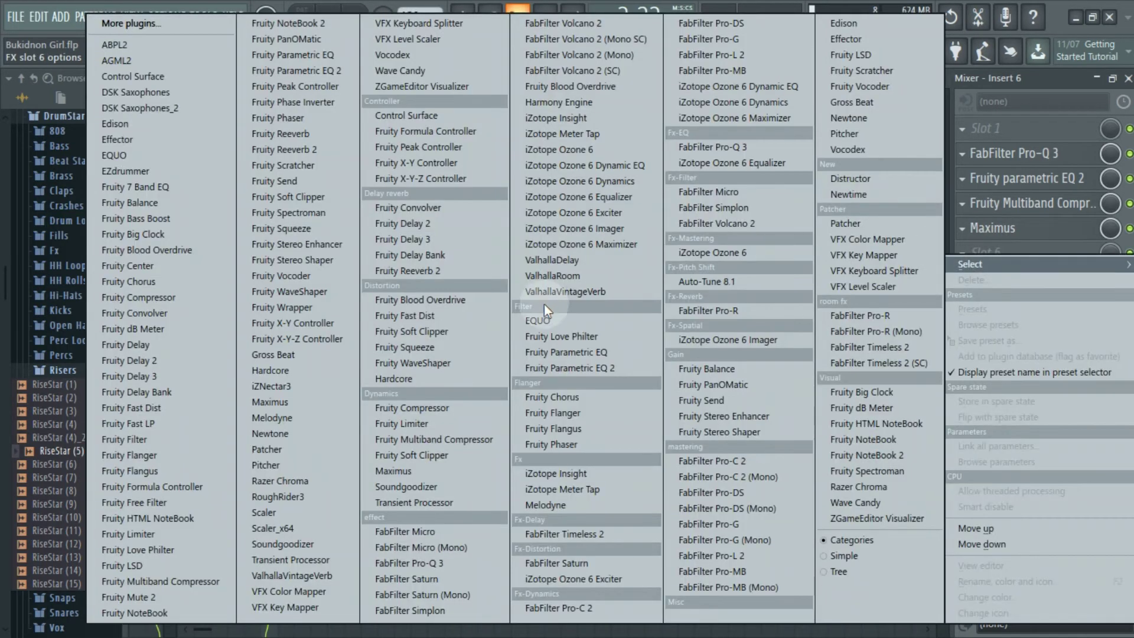
pyautogui.click(718, 295)
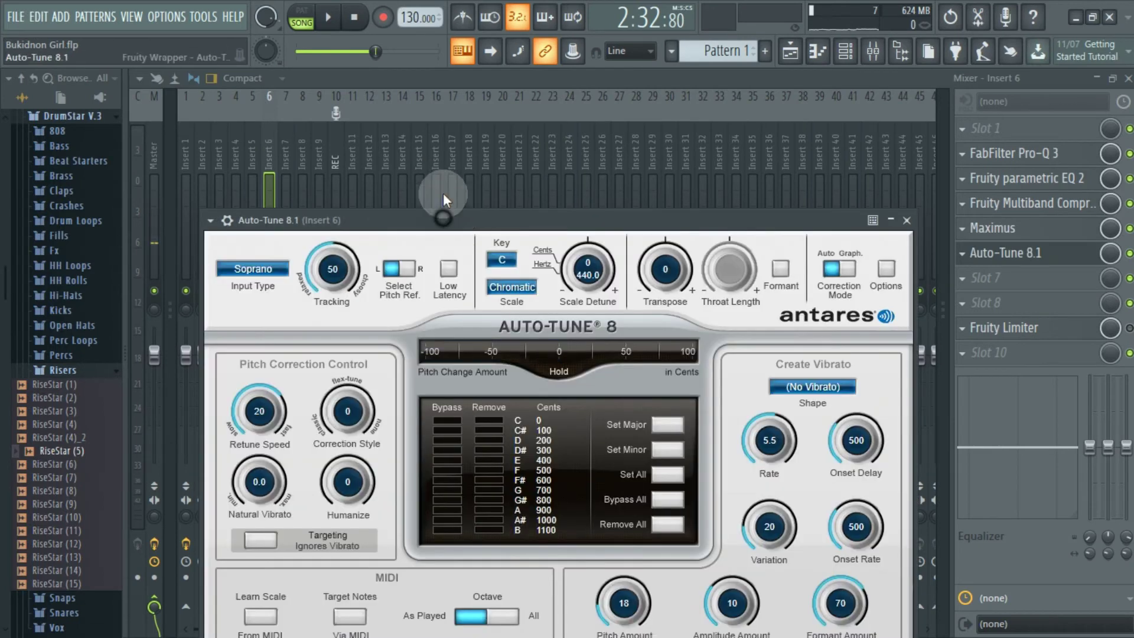
pyautogui.moveTo(470, 208); pyautogui.dragTo(466, 146)
pyautogui.click(495, 197)
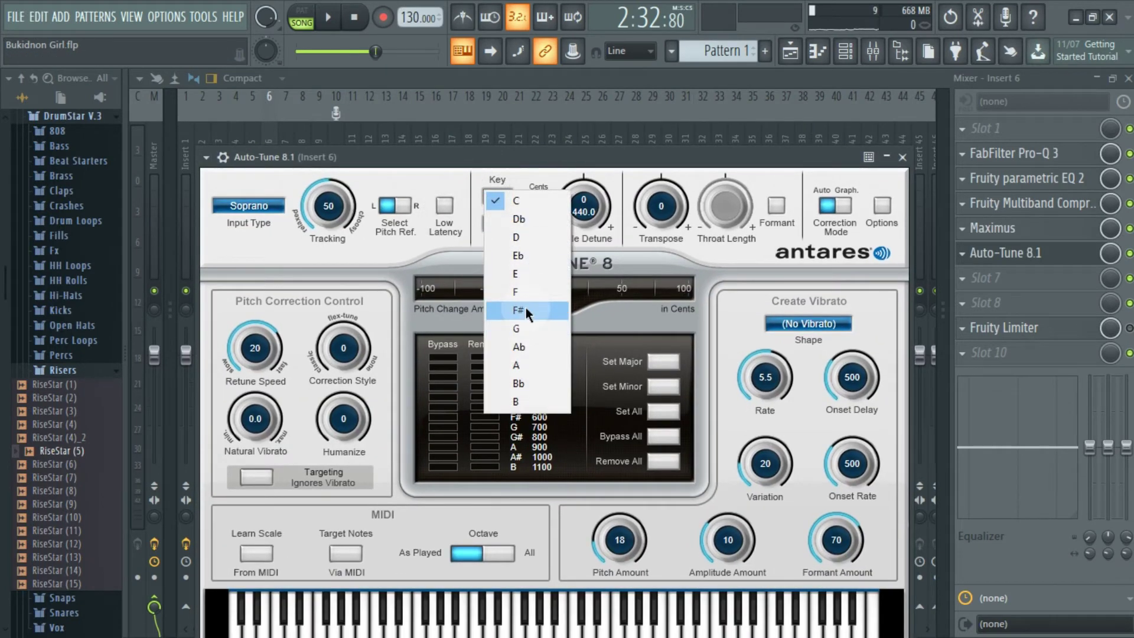
pyautogui.click(526, 308)
pyautogui.click(515, 227)
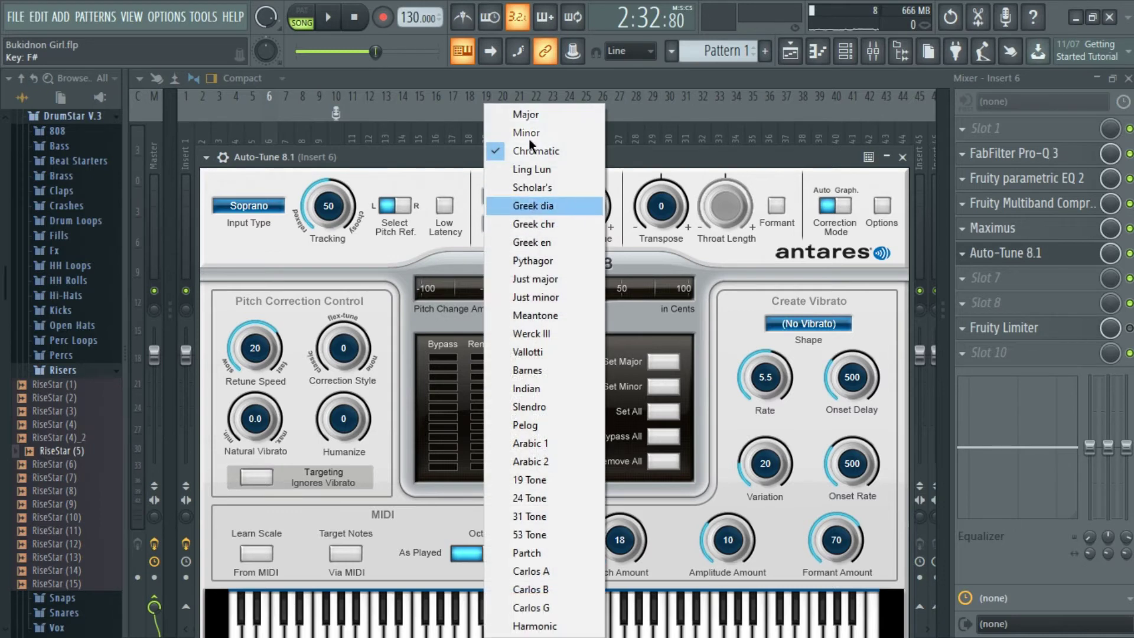
pyautogui.click(531, 127)
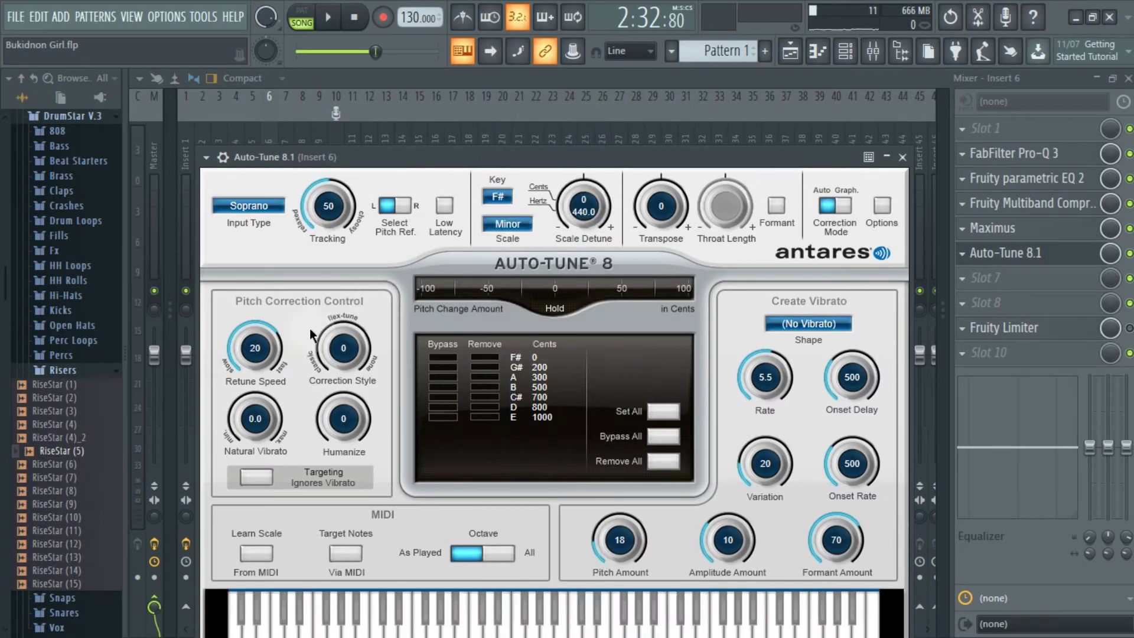
# Try an Auto-Tune retune speed of 0 msec while the vocal plays.
pyautogui.click(324, 22)
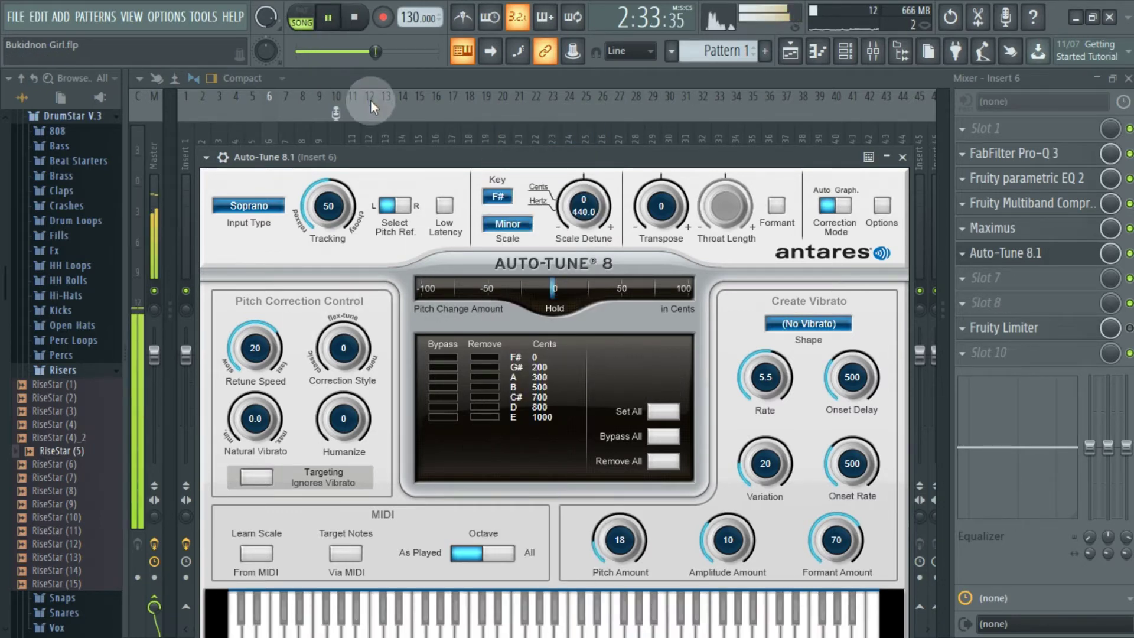
pyautogui.moveTo(255, 348); pyautogui.dragTo(281, 225)
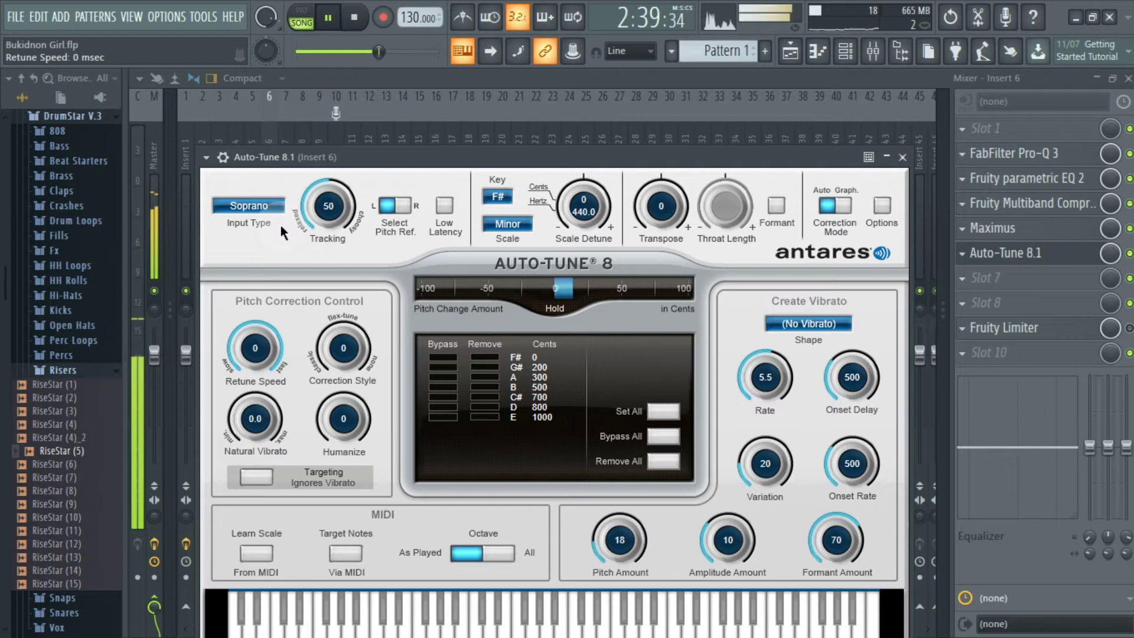
pyautogui.click(354, 22)
# Change the Auto-Tune scale to Just minor and play the vocal.
pyautogui.click(507, 224)
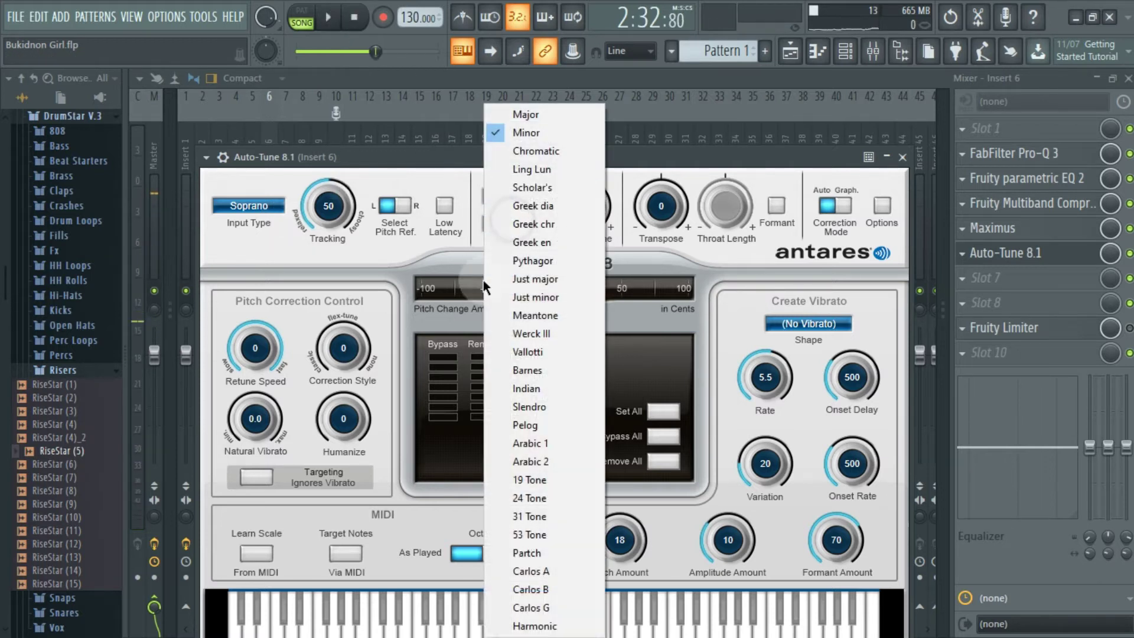
pyautogui.click(565, 296)
pyautogui.press('space')
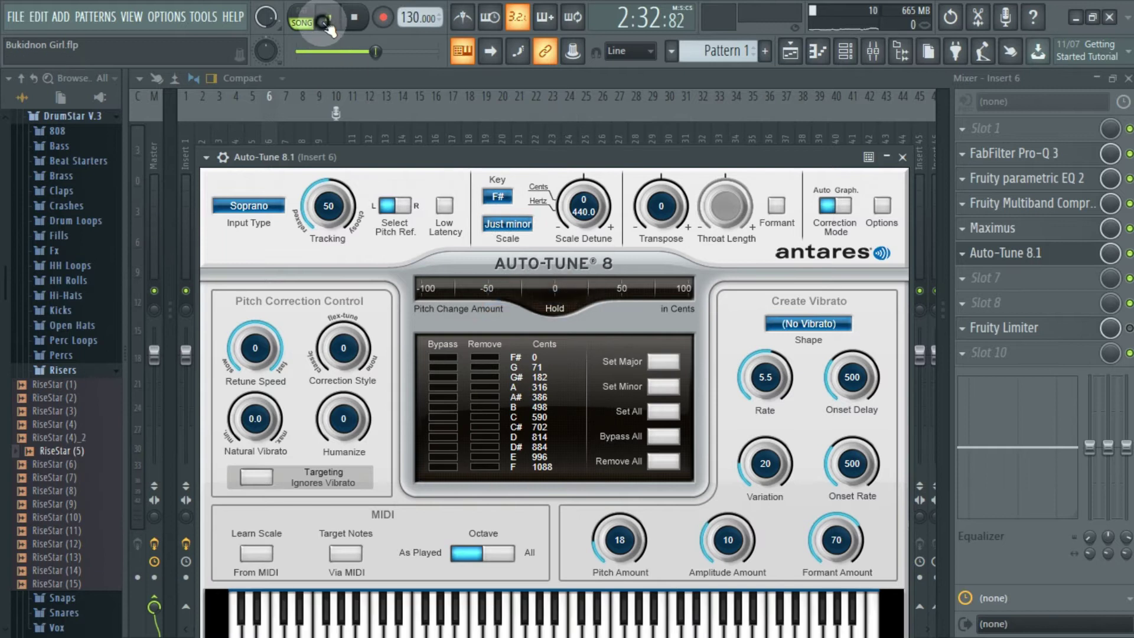
# Set the Auto-Tune retune speed to 20 and the correction style to 40, and close the editor.
pyautogui.moveTo(255, 381)
pyautogui.mouseDown()
pyautogui.moveTo(253, 362)
pyautogui.moveTo(255, 378)
pyautogui.mouseUp()
pyautogui.moveTo(362, 351)
pyautogui.mouseDown()
pyautogui.moveTo(346, 345)
pyautogui.moveTo(364, 350)
pyautogui.mouseUp()
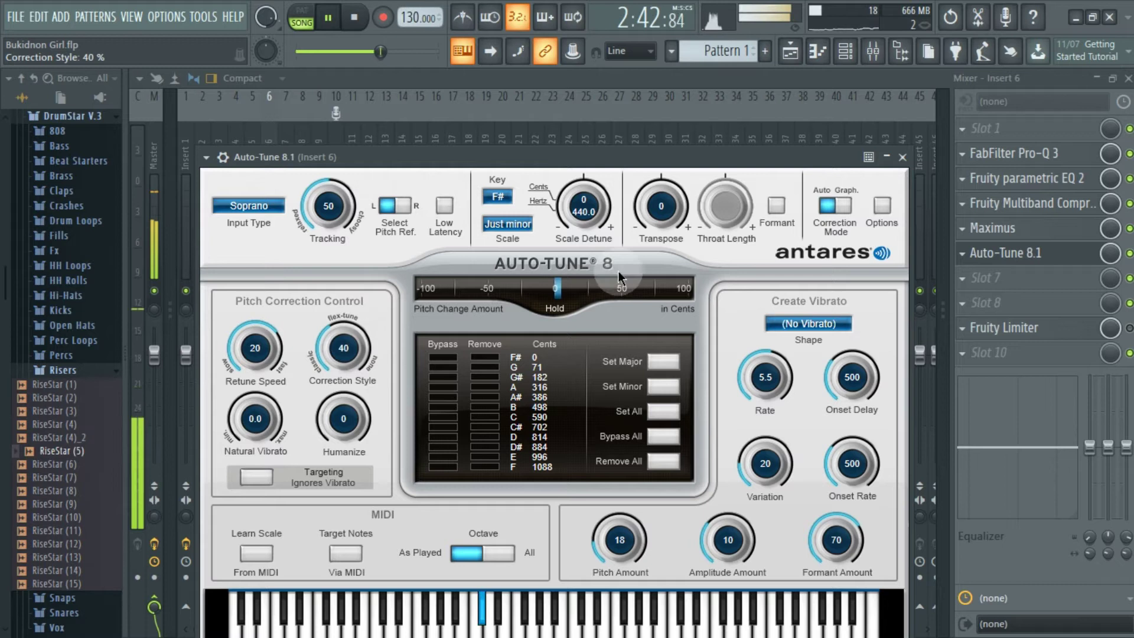
pyautogui.click(902, 158)
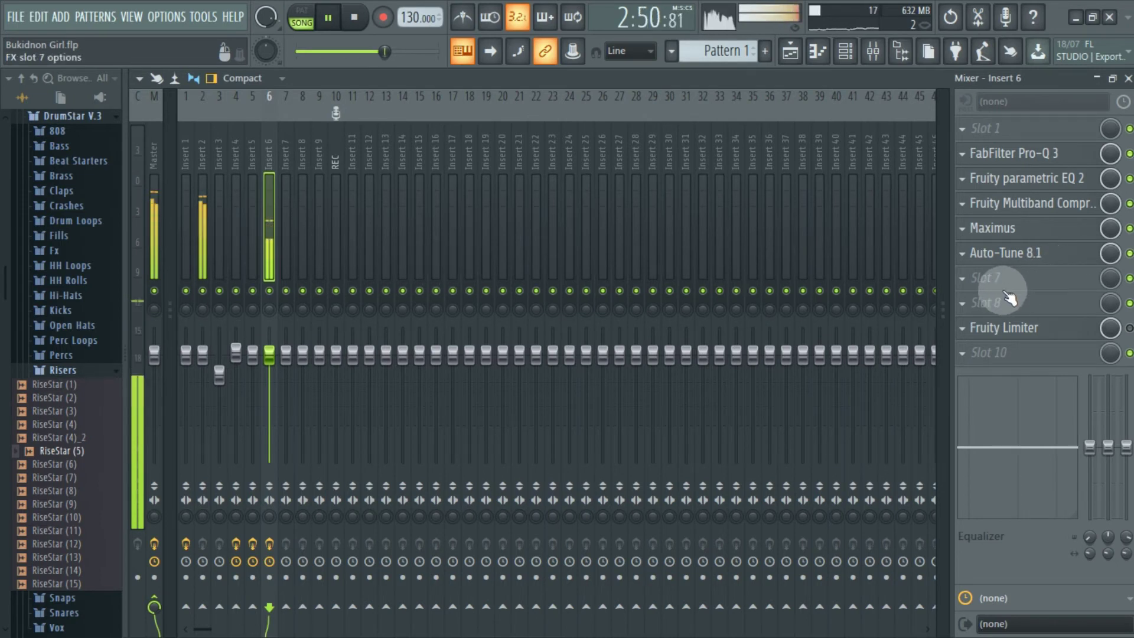
# Add Soundgoodizer to slot 7 of insert 6, fine-tune its amount in mode A during playback, and close its editor.
pyautogui.click(987, 284)
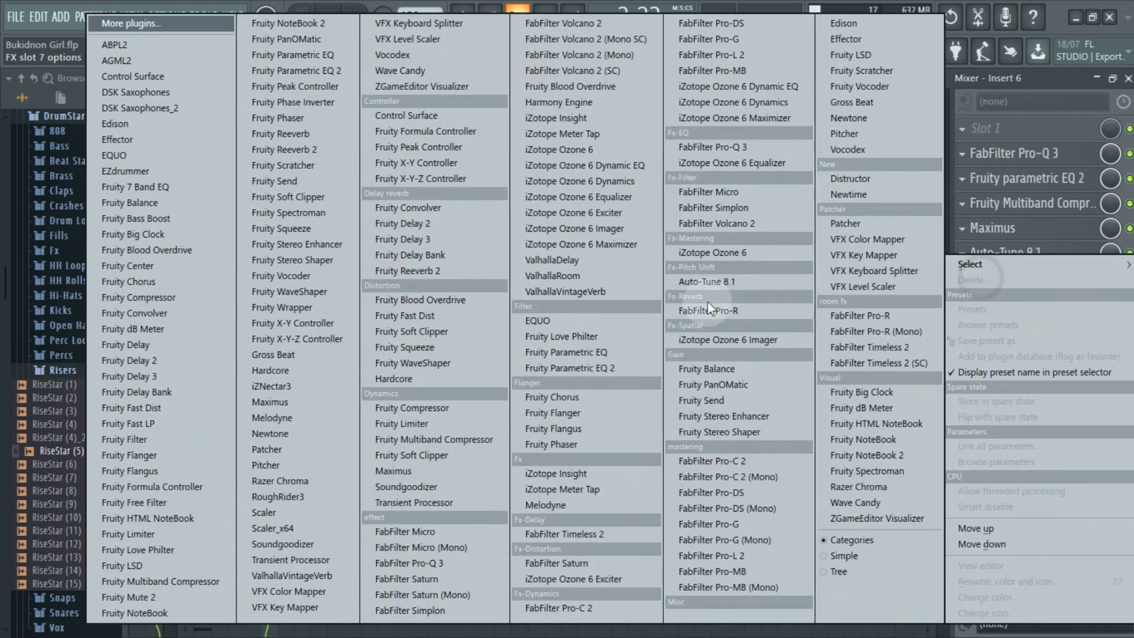
pyautogui.click(413, 486)
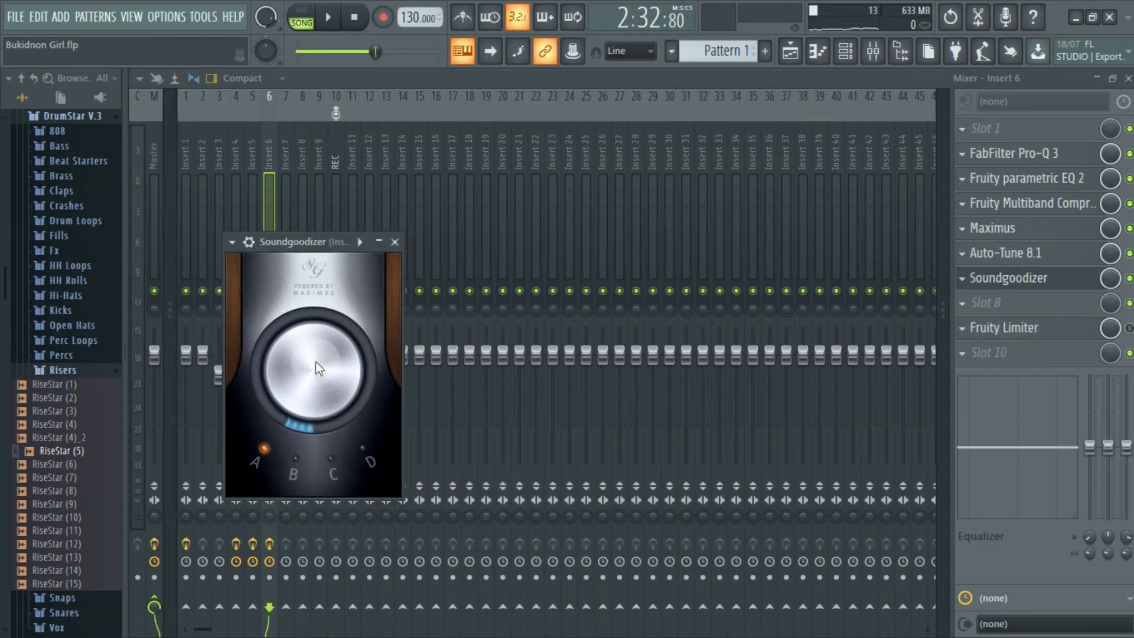
pyautogui.press('space')
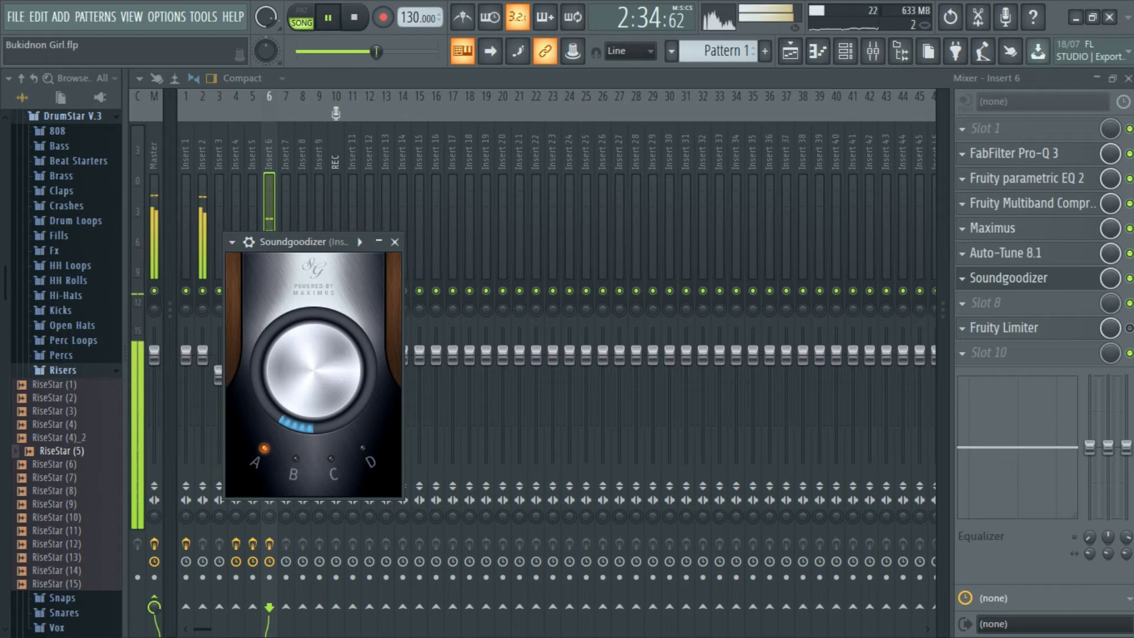
pyautogui.click(394, 242)
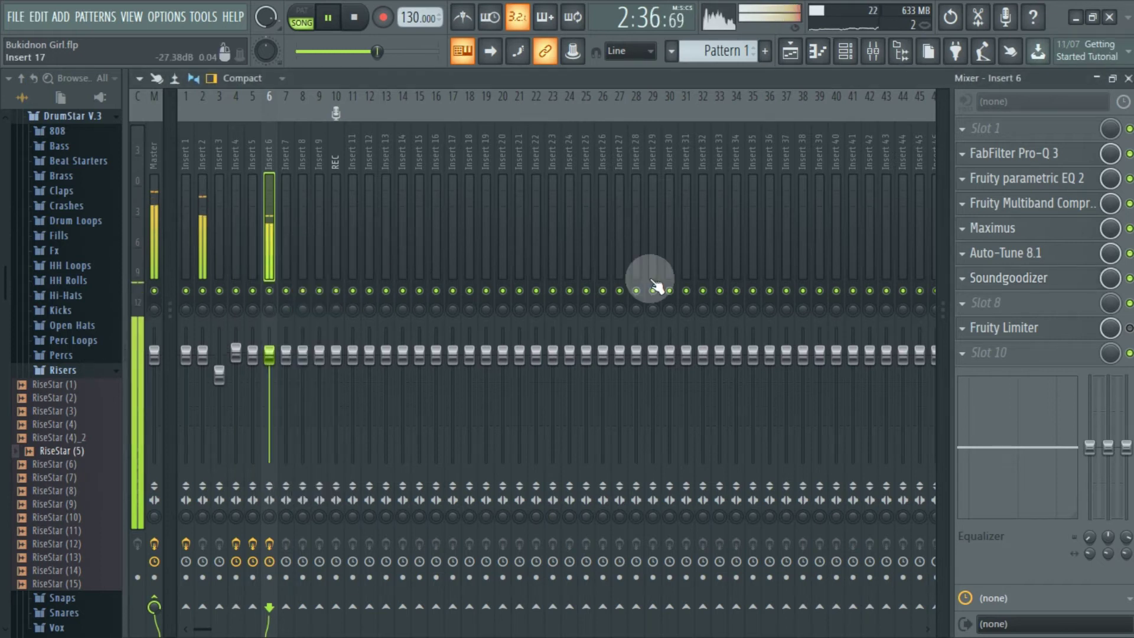
# Move FabFilter Pro-Q 3 and Fruity parametric EQ 2 up to slots 1 and 2, and boost the EQ's high shelf slightly more.
pyautogui.moveTo(1051, 150); pyautogui.dragTo(1056, 127)
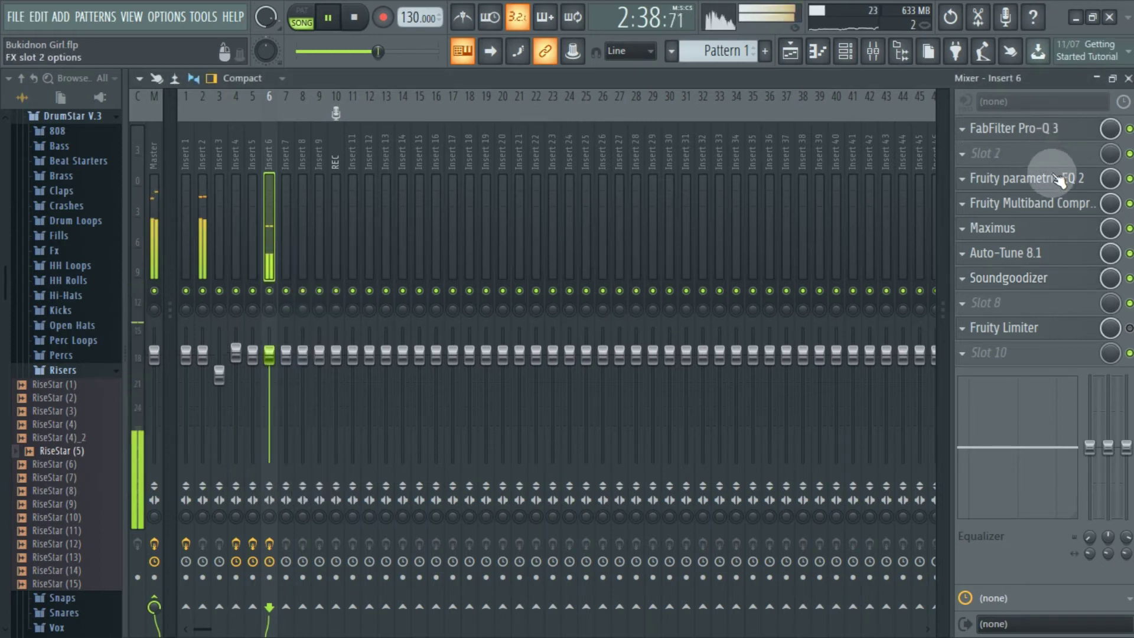
pyautogui.moveTo(1059, 183)
pyautogui.mouseDown()
pyautogui.moveTo(1057, 158)
pyautogui.moveTo(1060, 178)
pyautogui.mouseUp()
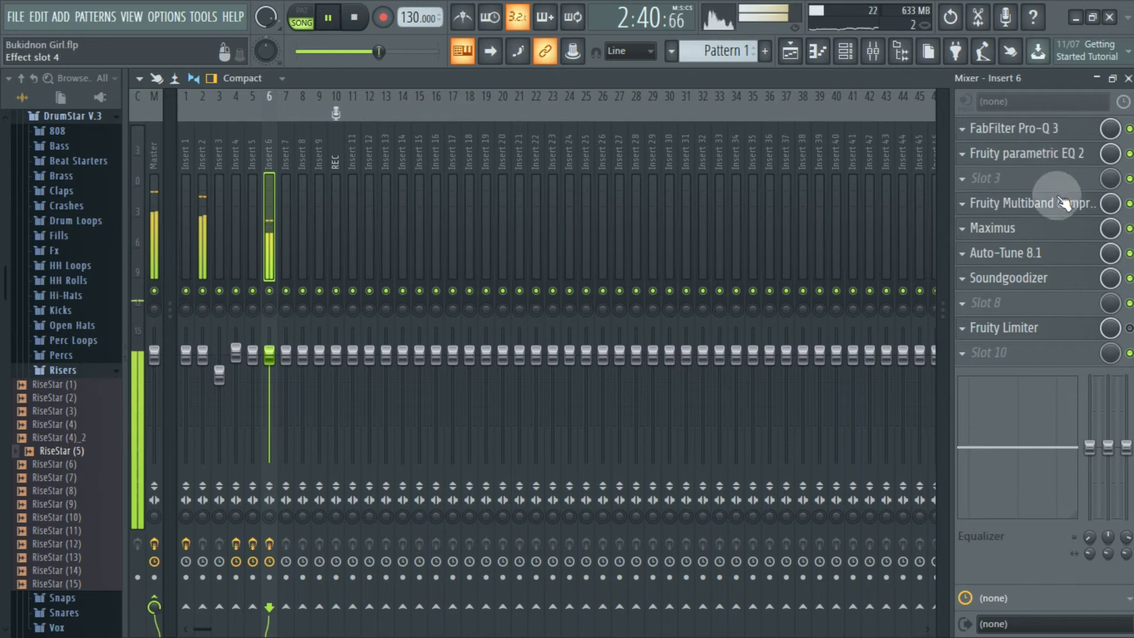
pyautogui.click(1040, 153)
pyautogui.moveTo(567, 423)
pyautogui.mouseDown()
pyautogui.moveTo(551, 423)
pyautogui.moveTo(587, 423)
pyautogui.moveTo(564, 420)
pyautogui.mouseUp()
# Move Fruity Multiband Compressor up to slot 3 of insert 6 and check its editor during playback.
pyautogui.moveTo(1033, 218); pyautogui.dragTo(1035, 187)
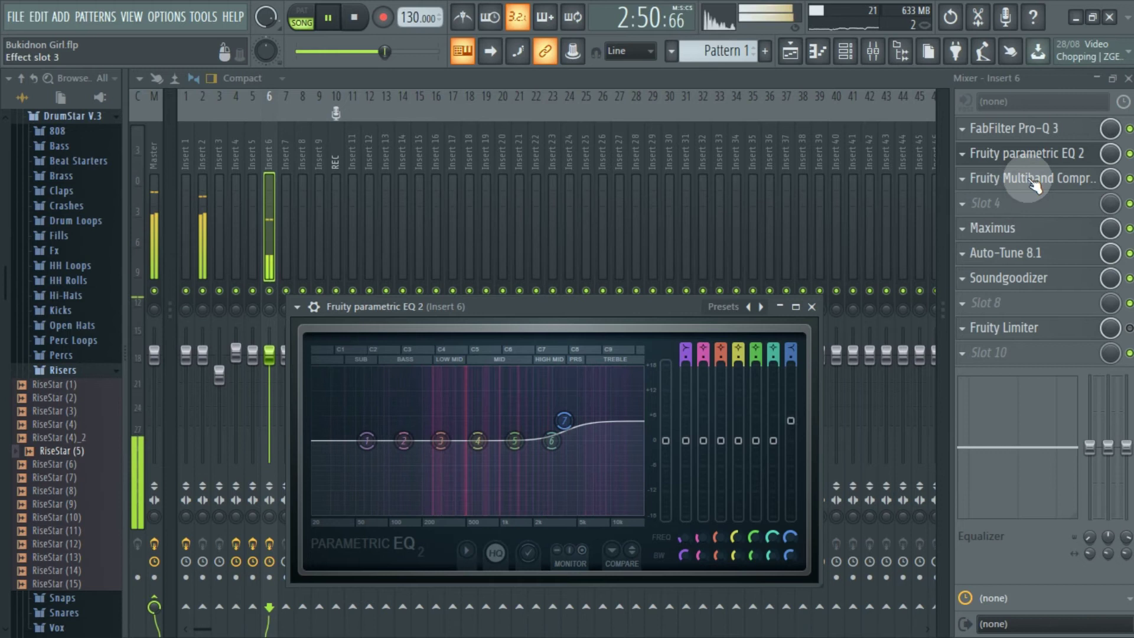
pyautogui.click(1035, 187)
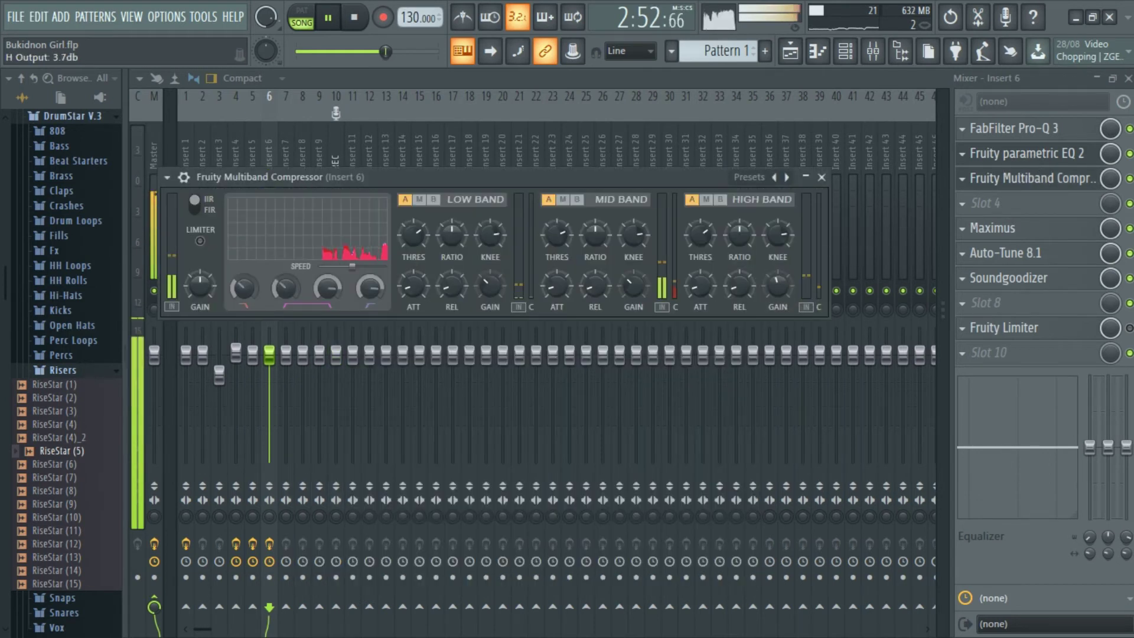
pyautogui.click(821, 177)
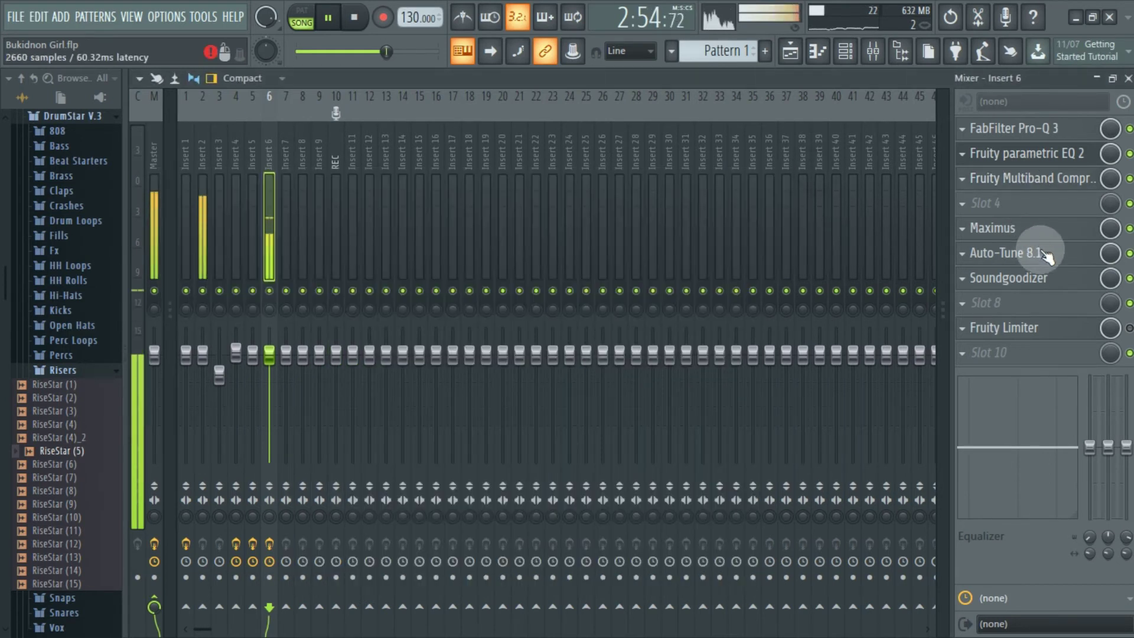
# In Fruity Limiter on insert 6, adjust the saturation, lower the ceiling to about -12.3 dB and set the gain to about 2.3 dB.
pyautogui.click(1004, 328)
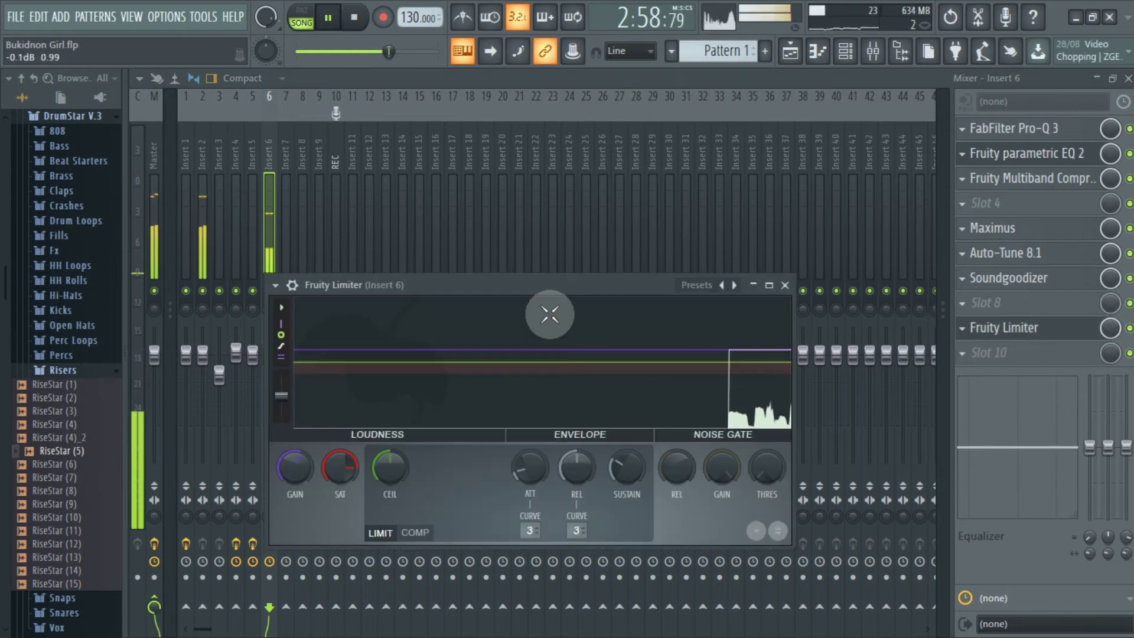
pyautogui.moveTo(522, 281); pyautogui.dragTo(527, 142)
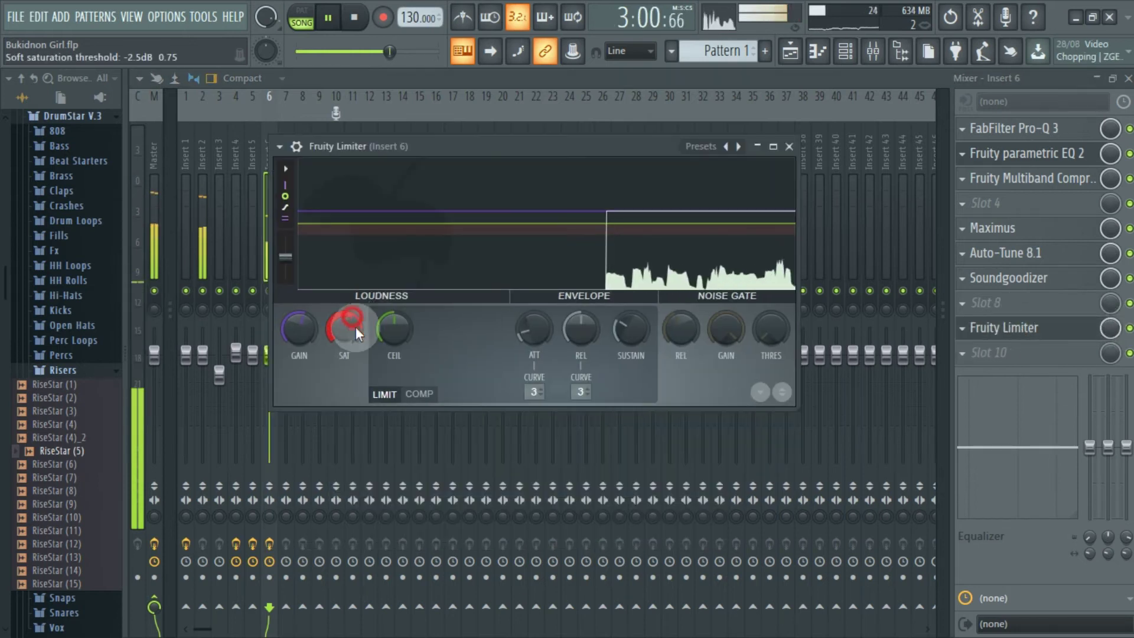
pyautogui.moveTo(295, 322)
pyautogui.mouseDown()
pyautogui.moveTo(294, 312)
pyautogui.moveTo(293, 324)
pyautogui.mouseUp()
pyautogui.moveTo(397, 325)
pyautogui.mouseDown()
pyautogui.moveTo(413, 321)
pyautogui.moveTo(393, 327)
pyautogui.mouseUp()
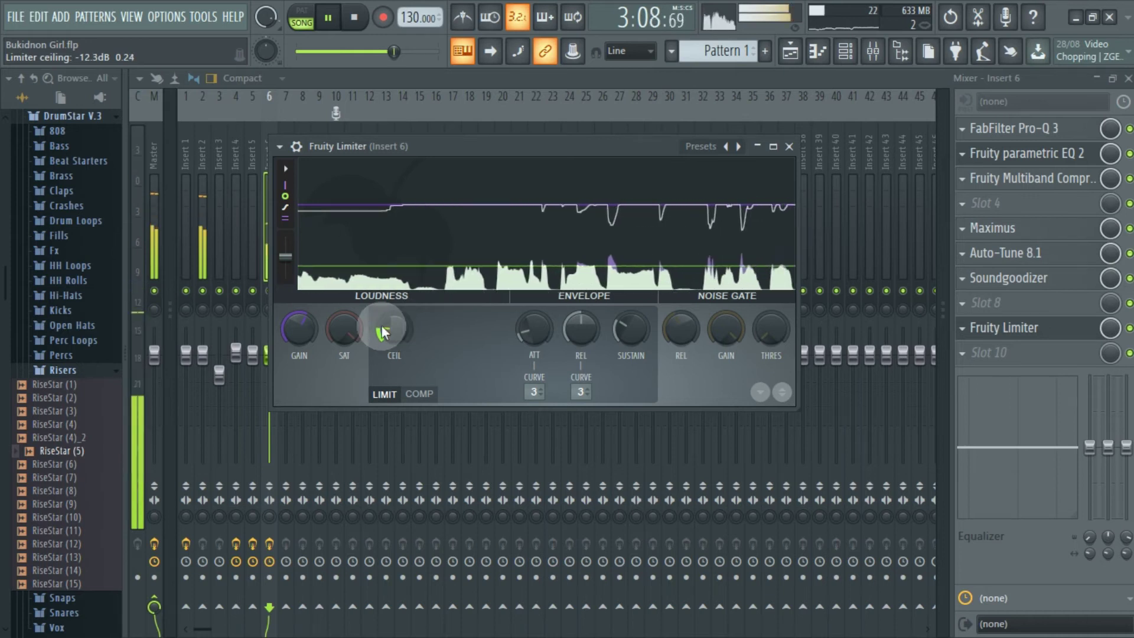
pyautogui.moveTo(297, 328)
pyautogui.mouseDown()
pyautogui.moveTo(297, 313)
pyautogui.moveTo(298, 335)
pyautogui.mouseUp()
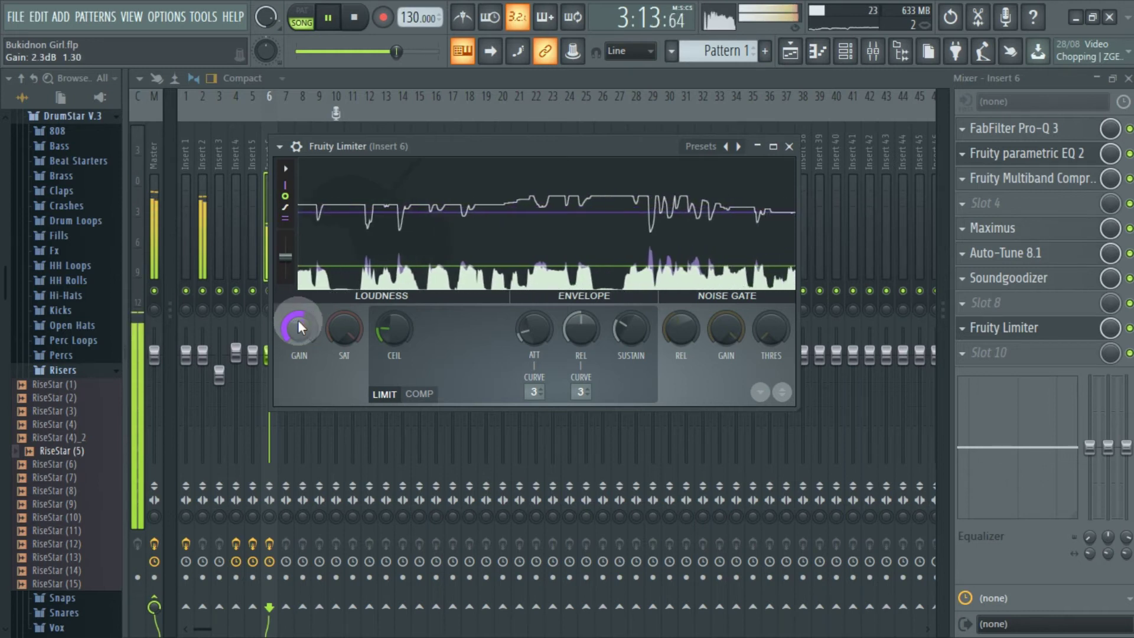
# Boost band 3 in the low range of Fruity parametric EQ 2 in slot 2 of insert 6, leaving band 2 flat, and close the editor.
pyautogui.click(997, 155)
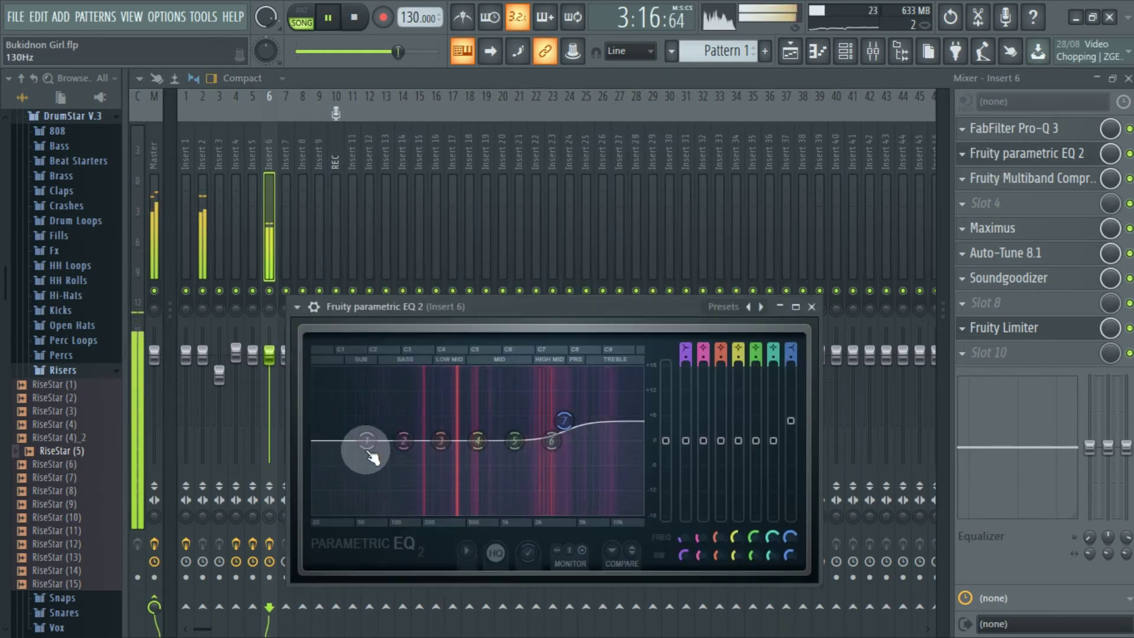
pyautogui.moveTo(366, 444); pyautogui.dragTo(400, 421)
pyautogui.moveTo(441, 441); pyautogui.dragTo(440, 429)
pyautogui.moveTo(400, 421); pyautogui.dragTo(395, 444)
pyautogui.rightClick(396, 426)
pyautogui.click(401, 446)
pyautogui.click(811, 307)
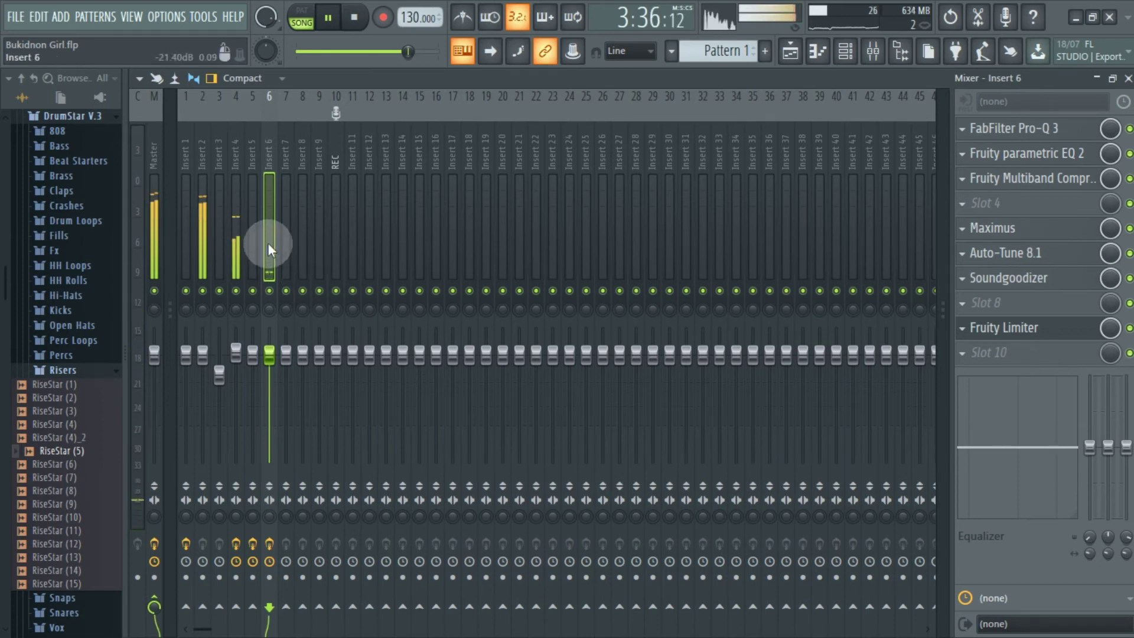
# Restart playback and raise the level fader of insert 6 slightly while listening.
pyautogui.press('space')
pyautogui.press('space')
pyautogui.moveTo(269, 355); pyautogui.dragTo(269, 349)
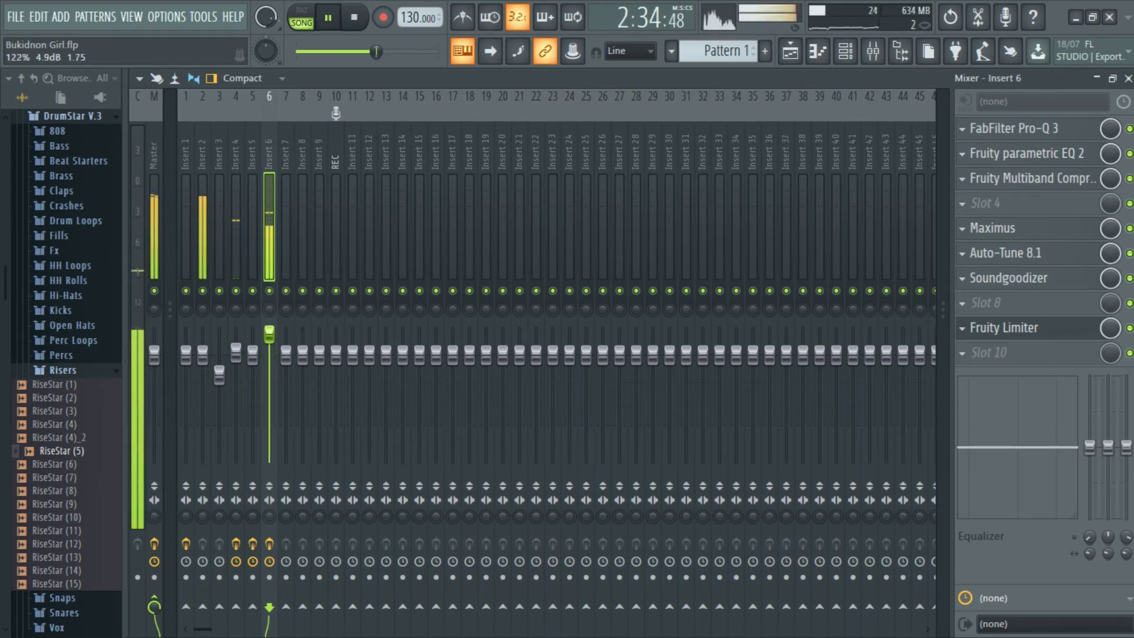
pyautogui.moveTo(270, 342); pyautogui.dragTo(270, 345)
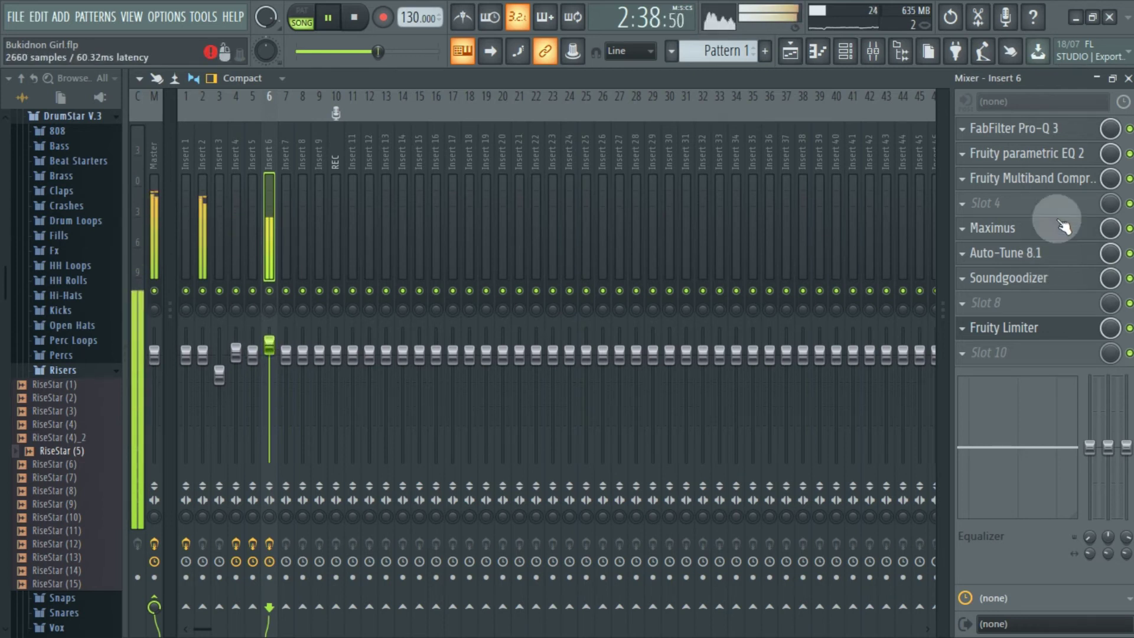
# Trim the high shelf in Fruity parametric EQ 2 on insert 6, and bypass Maximus on the master track.
pyautogui.click(1071, 159)
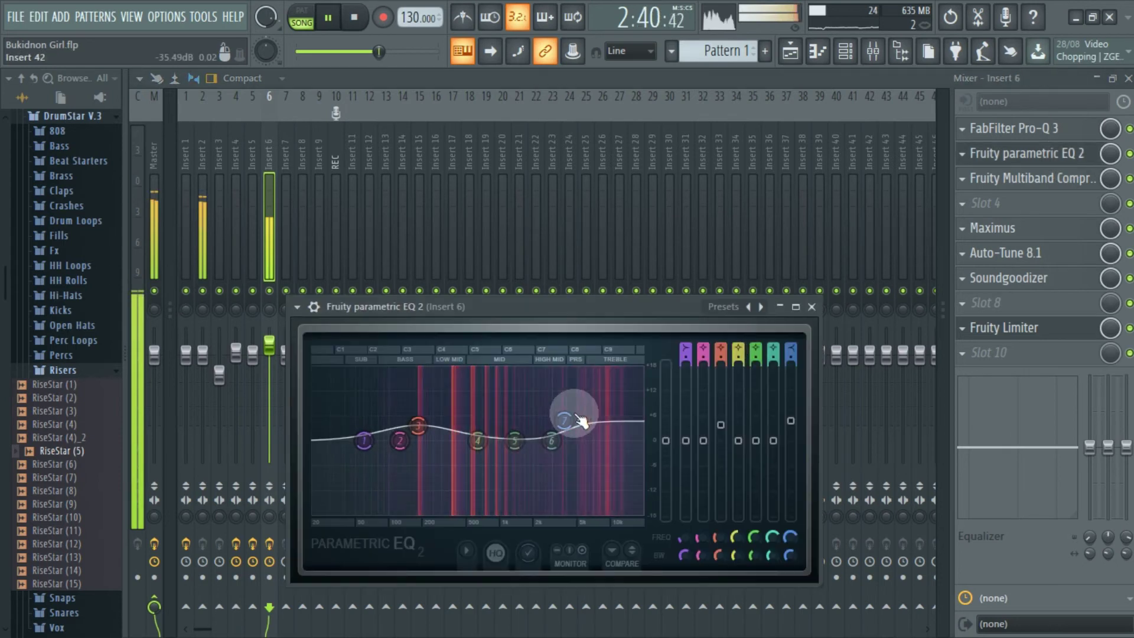
pyautogui.click(154, 215)
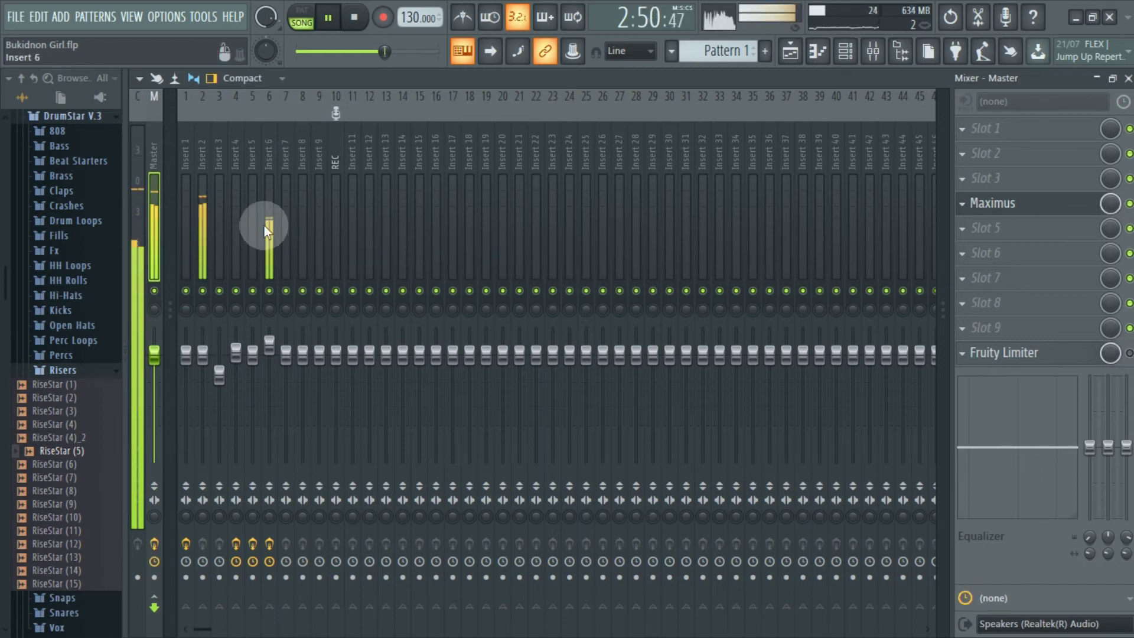
pyautogui.click(1129, 203)
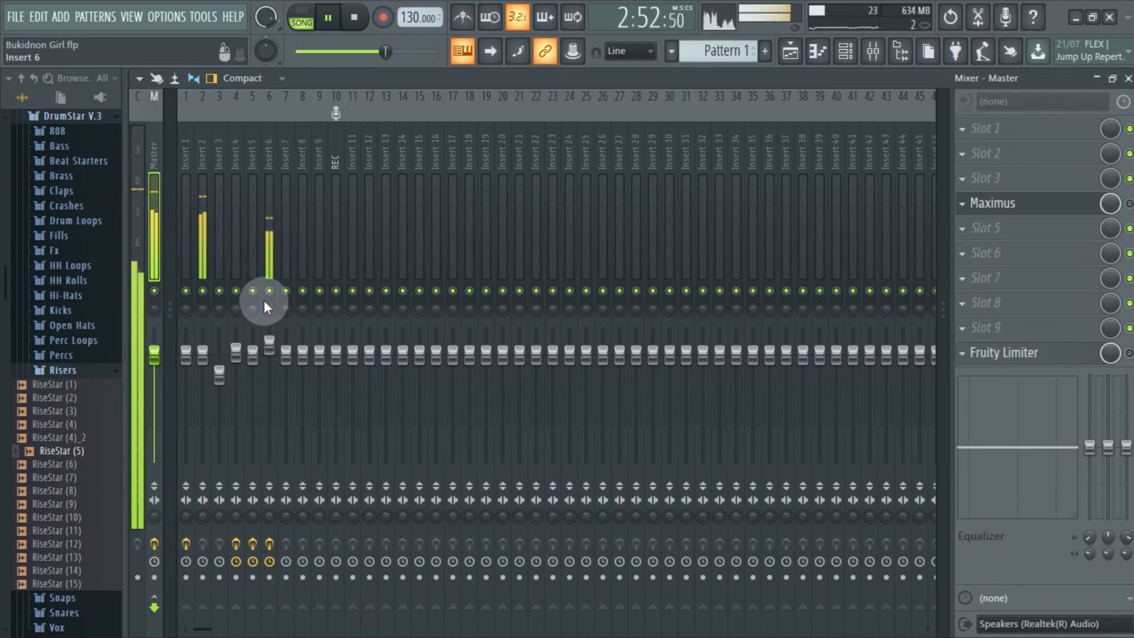
pyautogui.click(275, 214)
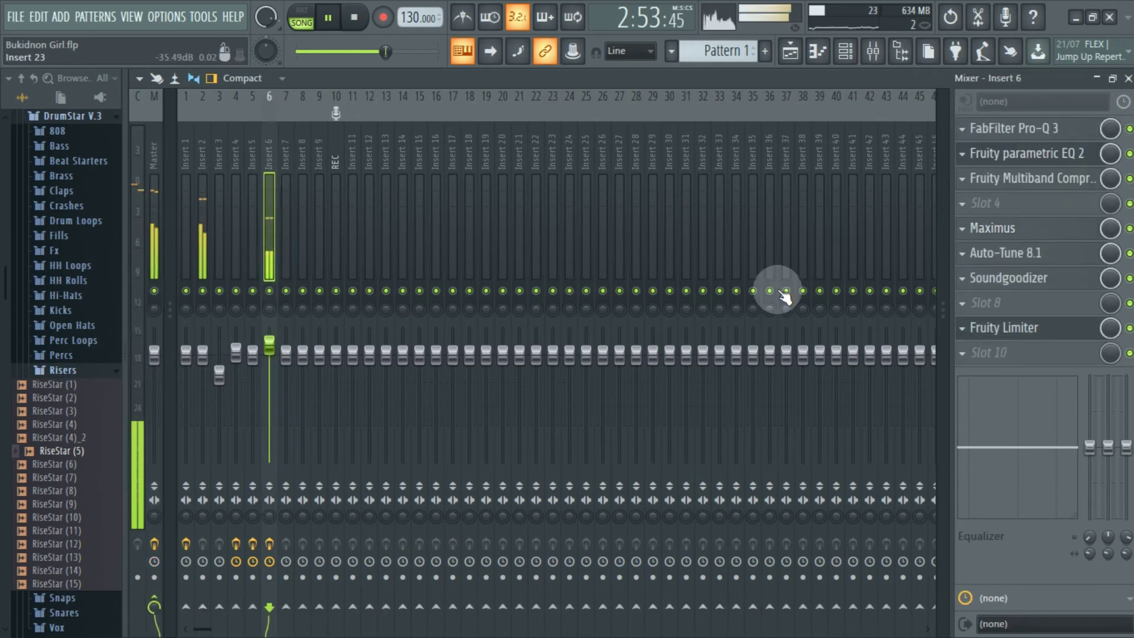
# Check Soundgoodizer on insert 6, and set the gain in Fruity Limiter to about 1.7 dB.
pyautogui.click(1004, 289)
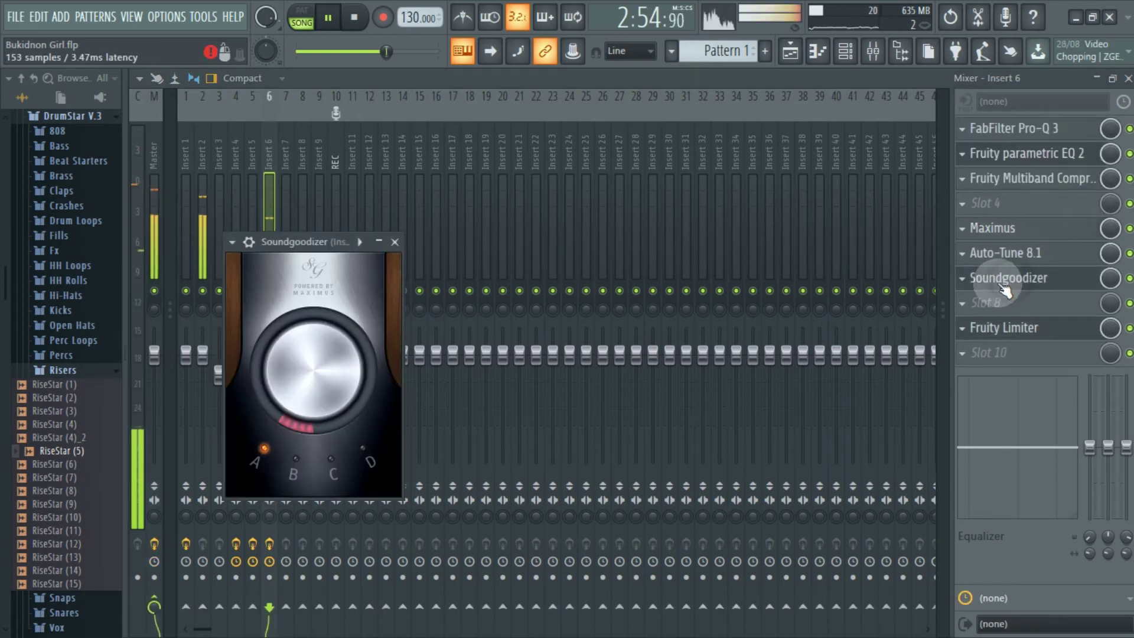
pyautogui.click(399, 240)
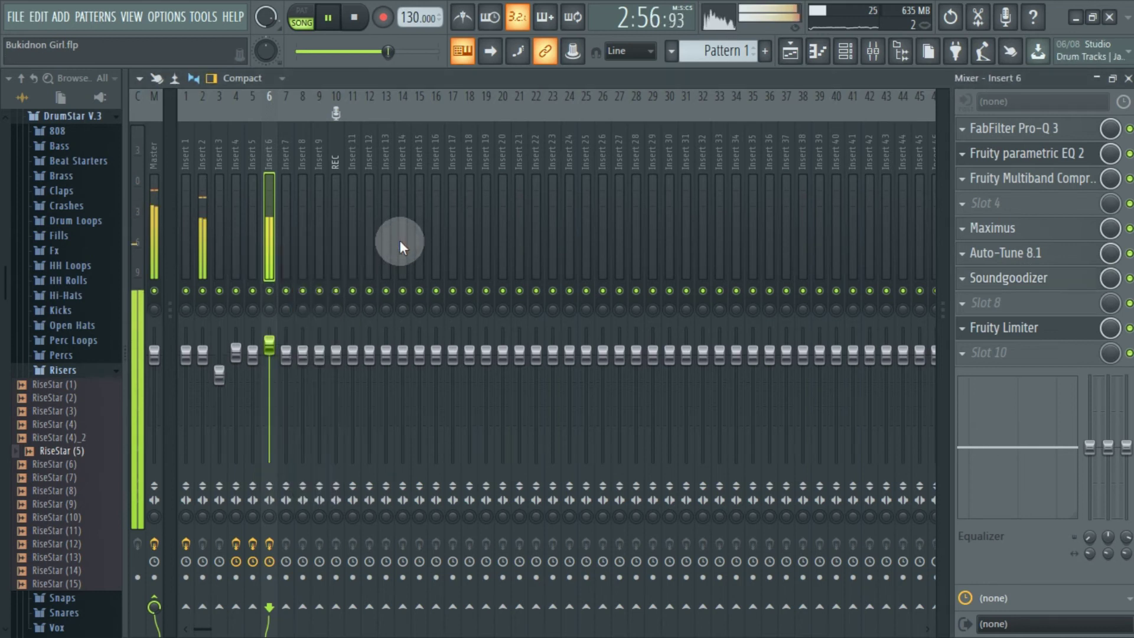
pyautogui.click(1066, 326)
pyautogui.moveTo(319, 324); pyautogui.dragTo(319, 316)
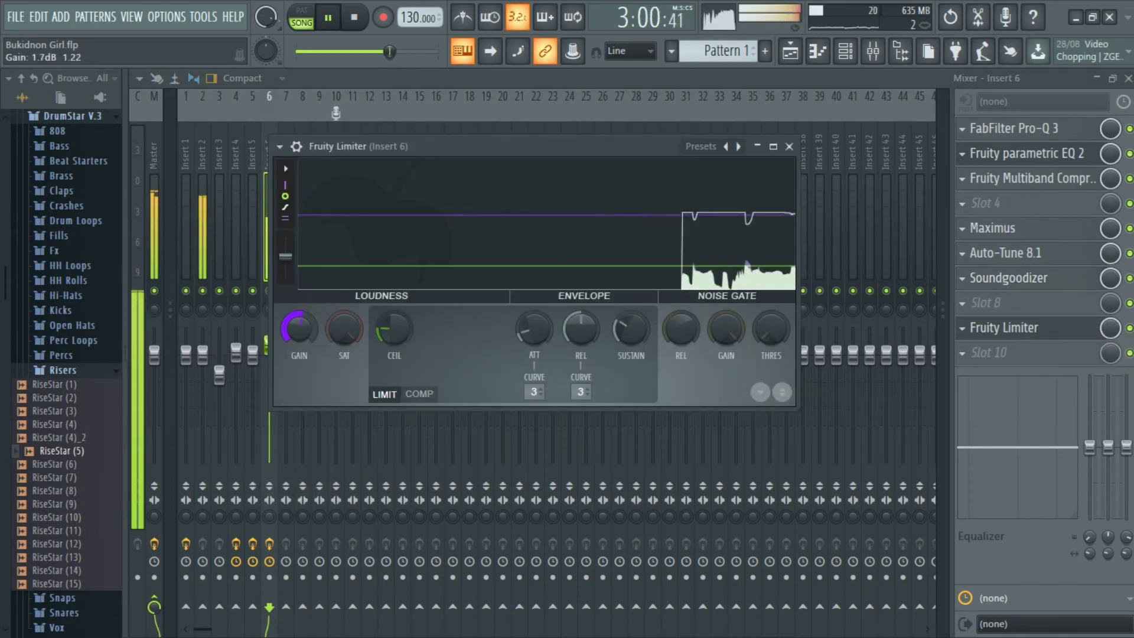
pyautogui.click(788, 146)
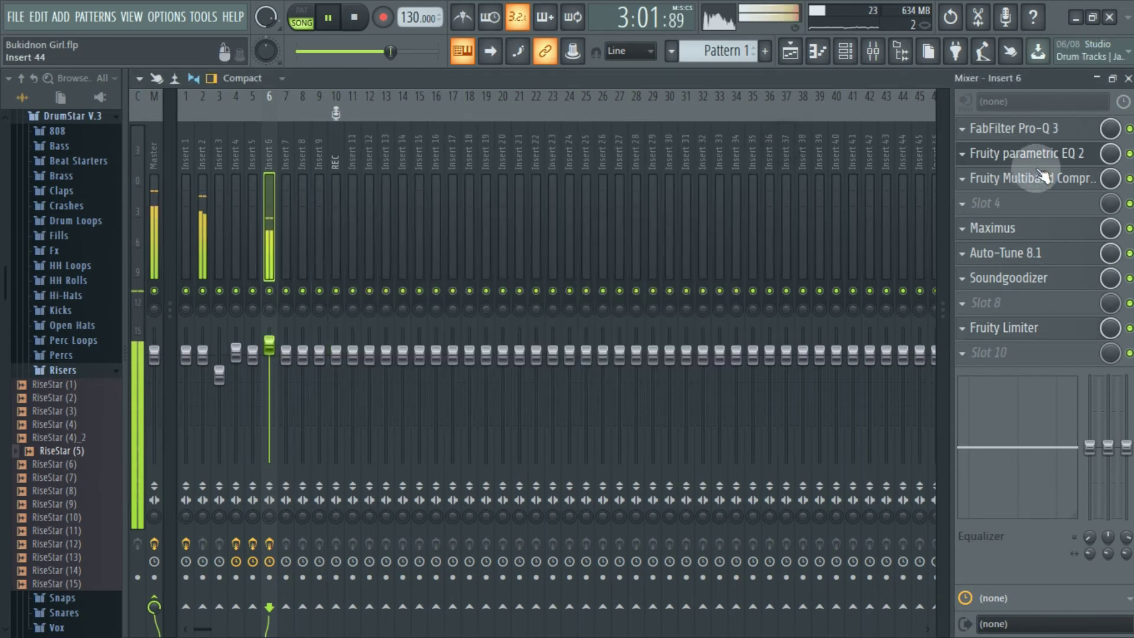
# Set the mid band's pre gain in Maximus on insert 6 to about -5.7 dB and close its editor.
pyautogui.click(1011, 232)
pyautogui.moveTo(663, 316); pyautogui.dragTo(663, 314)
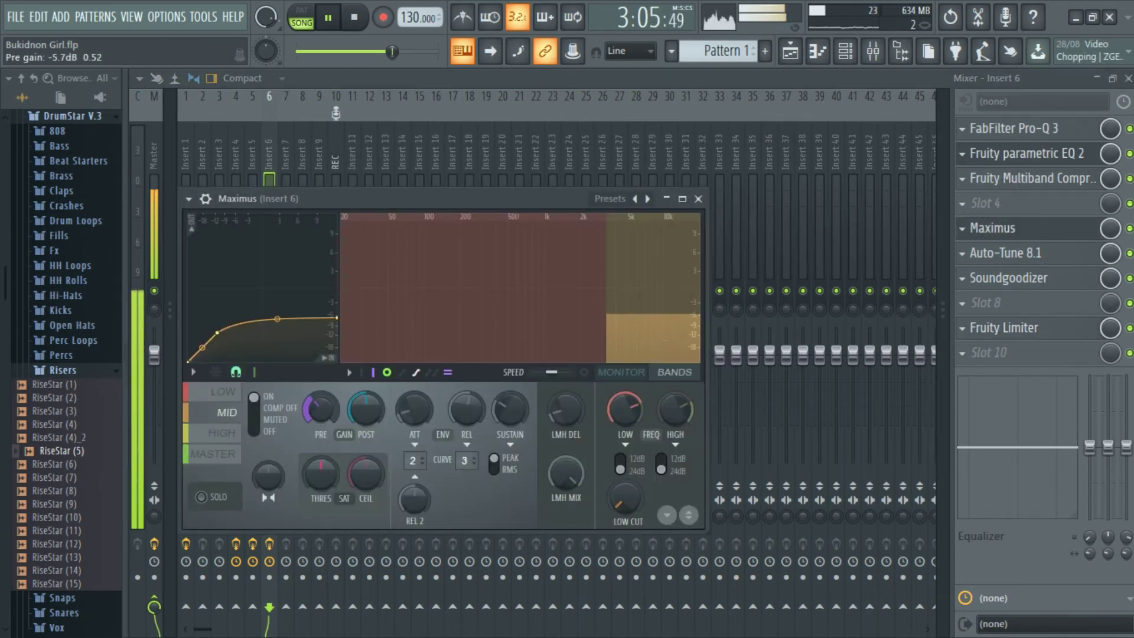
pyautogui.click(698, 199)
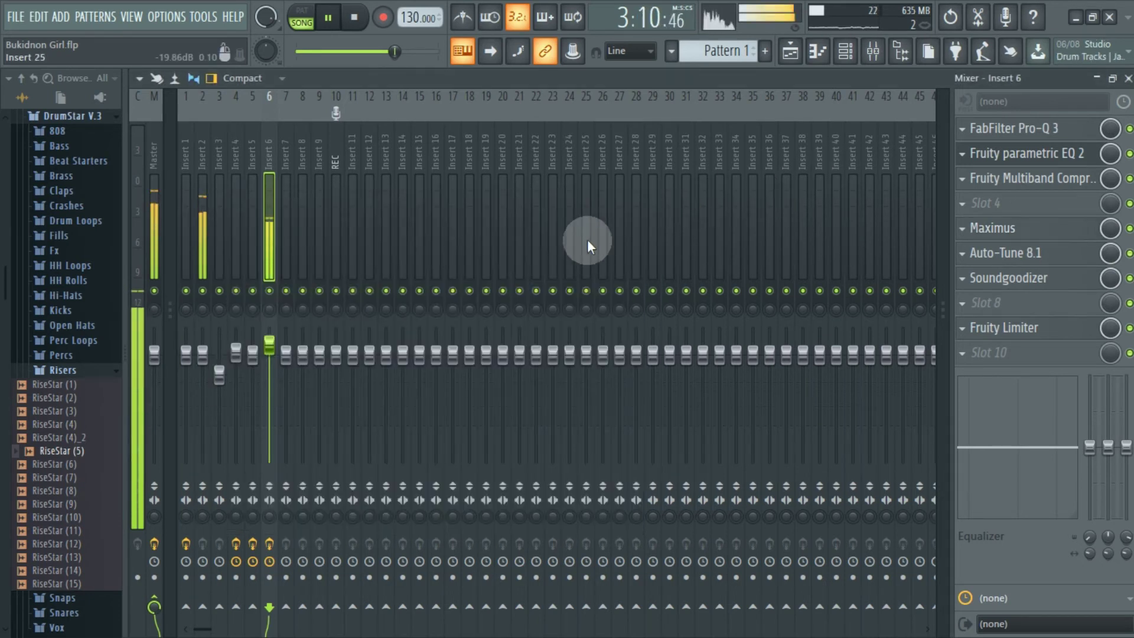
# Examine the vocal clip in the playlist during playback and return to the mixer.
pyautogui.click(791, 50)
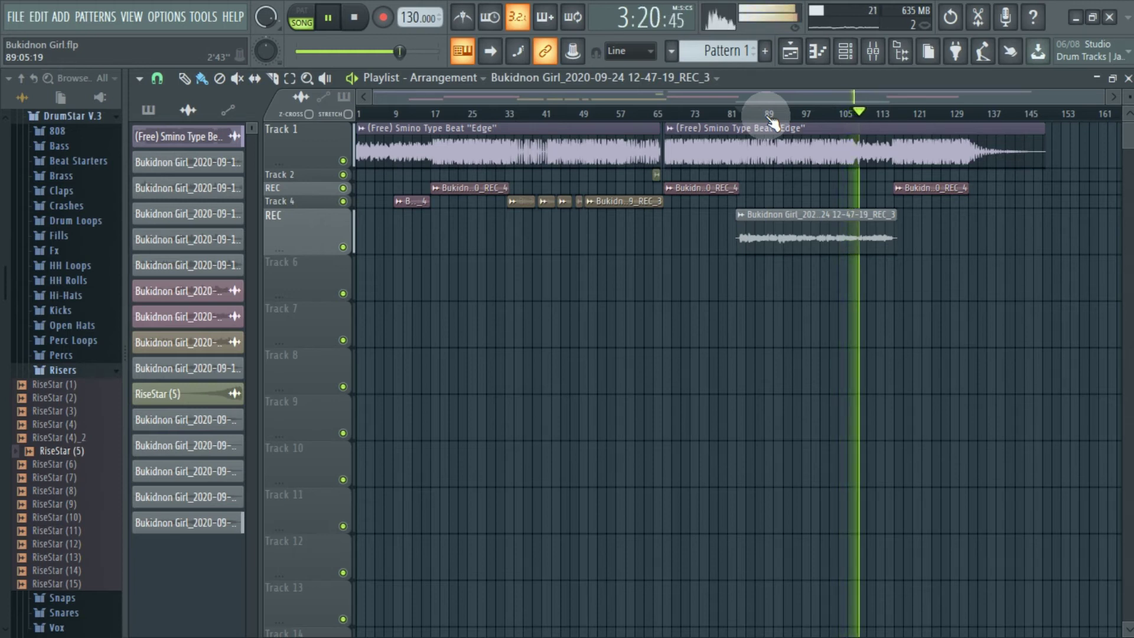
pyautogui.moveTo(771, 121); pyautogui.dragTo(881, 121)
pyautogui.scroll(-5, 881, 120)
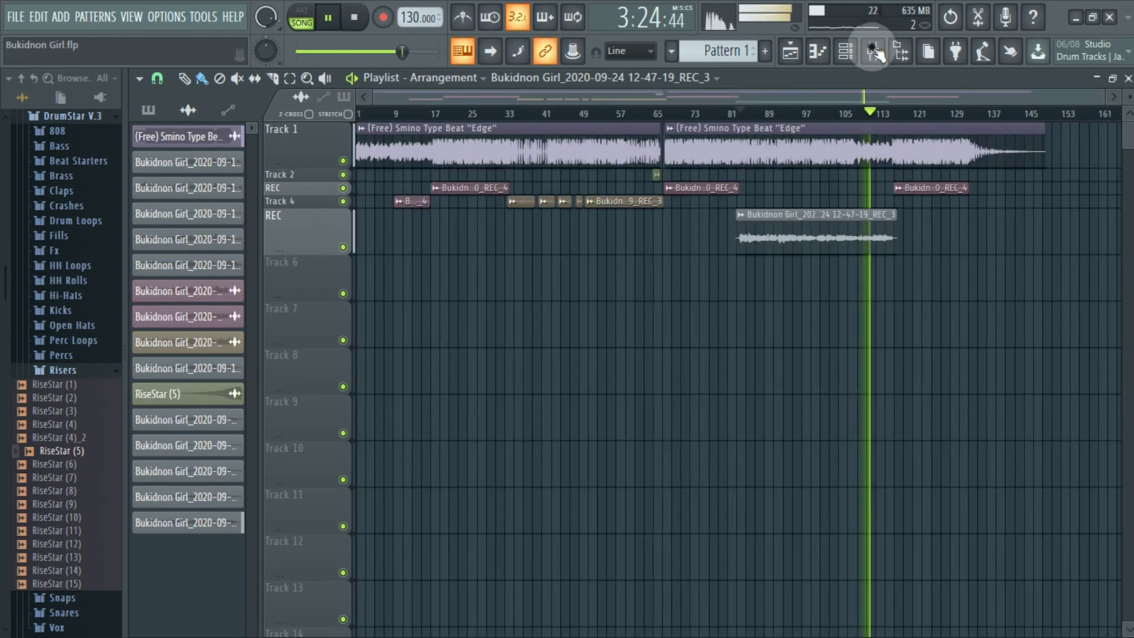
pyautogui.click(876, 52)
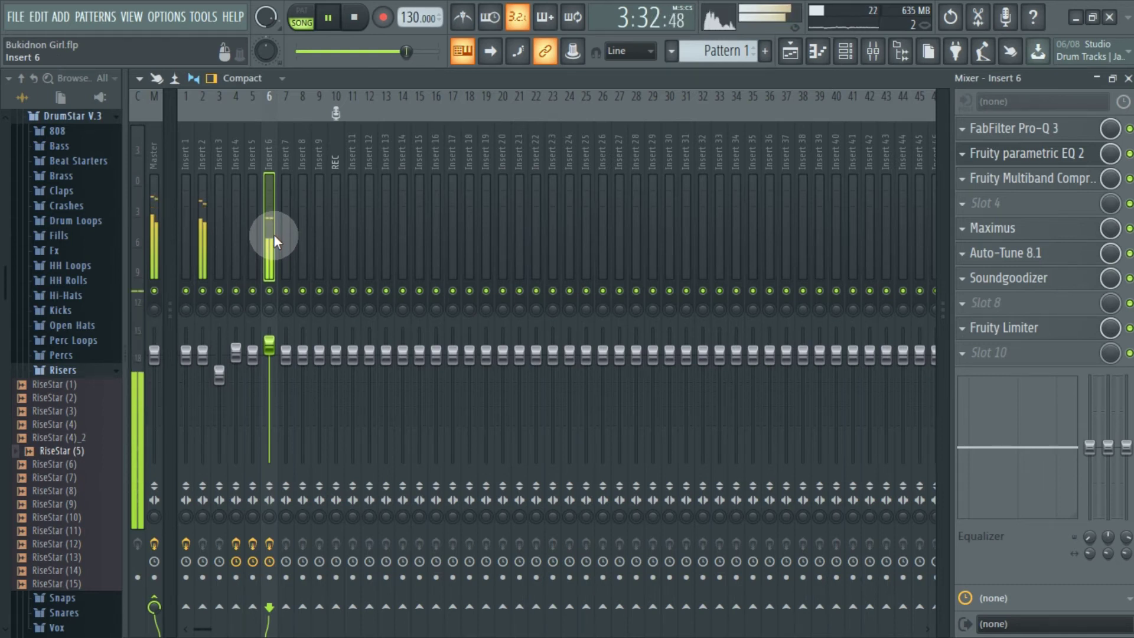
# Add another Fruity parametric EQ 2 to slot 4 of insert 6 and adjust its band 1 in the lows during playback.
pyautogui.moveTo(1066, 179); pyautogui.dragTo(1074, 207)
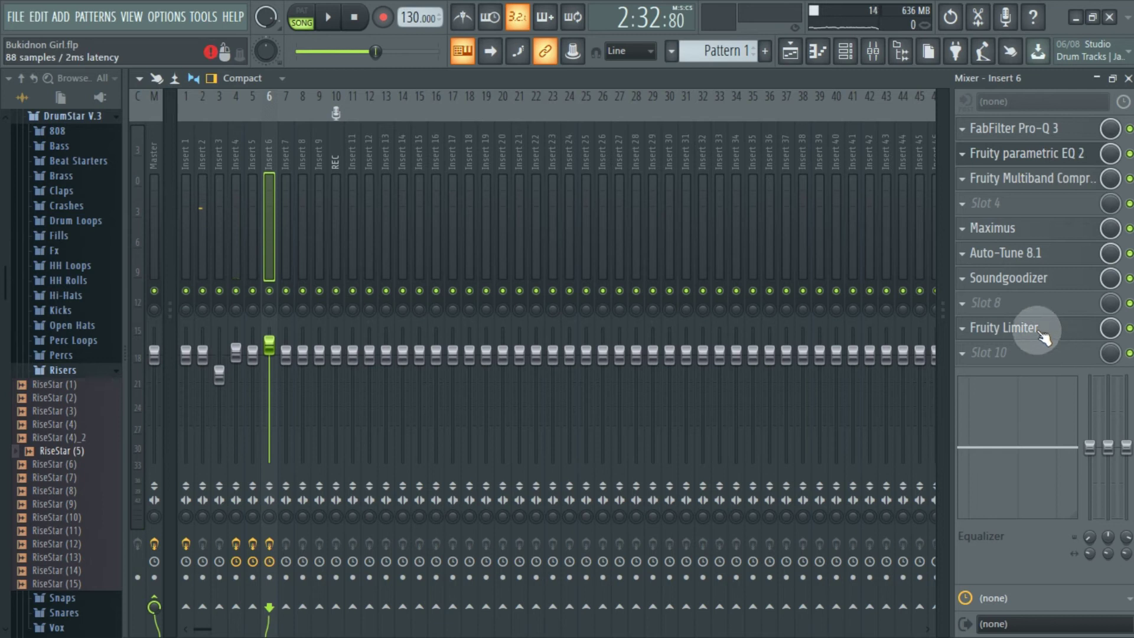
pyautogui.click(975, 203)
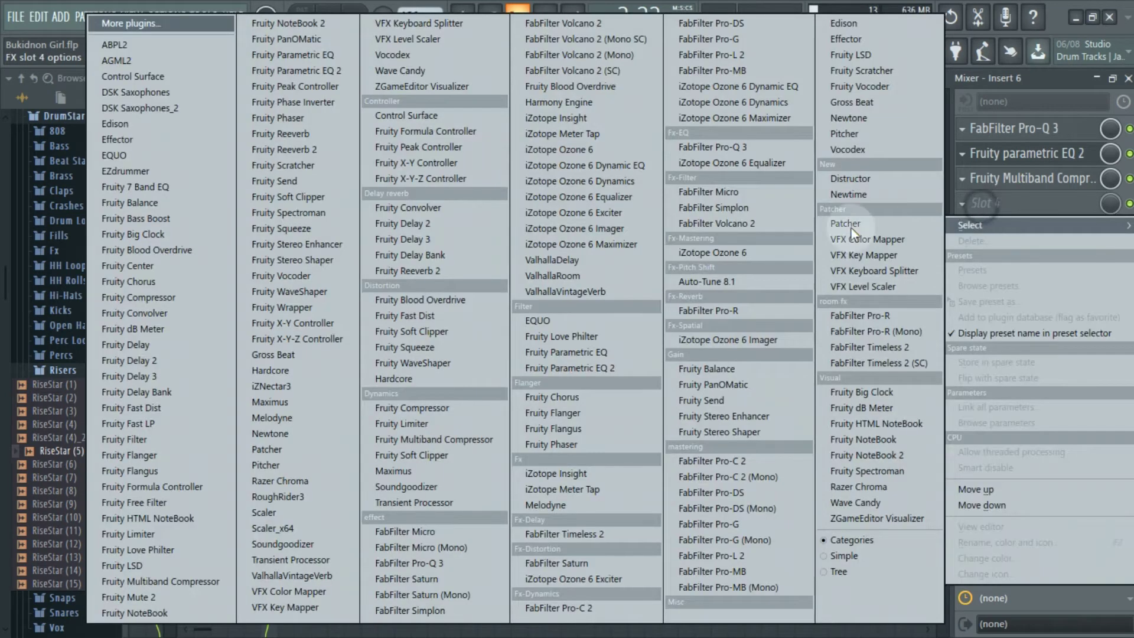
pyautogui.click(629, 362)
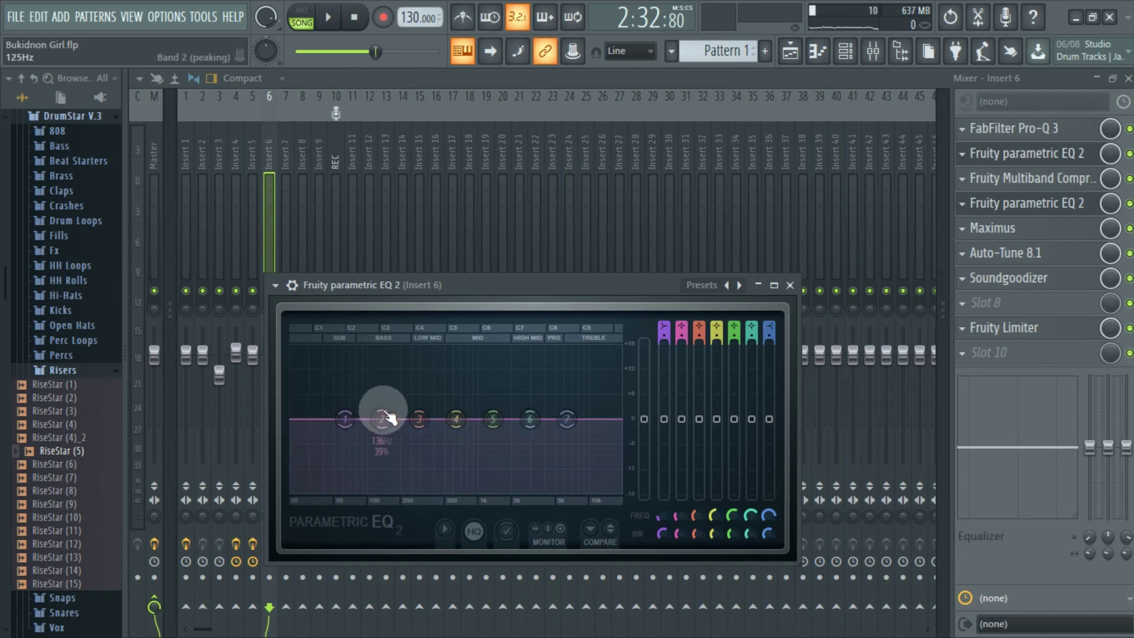
pyautogui.press('space')
pyautogui.moveTo(379, 402); pyautogui.dragTo(356, 397)
pyautogui.rightClick(363, 407)
pyautogui.click(388, 430)
# Lower the low cut frequency in FabFilter Pro-Q 3 on insert 6 and close its editor.
pyautogui.click(1129, 129)
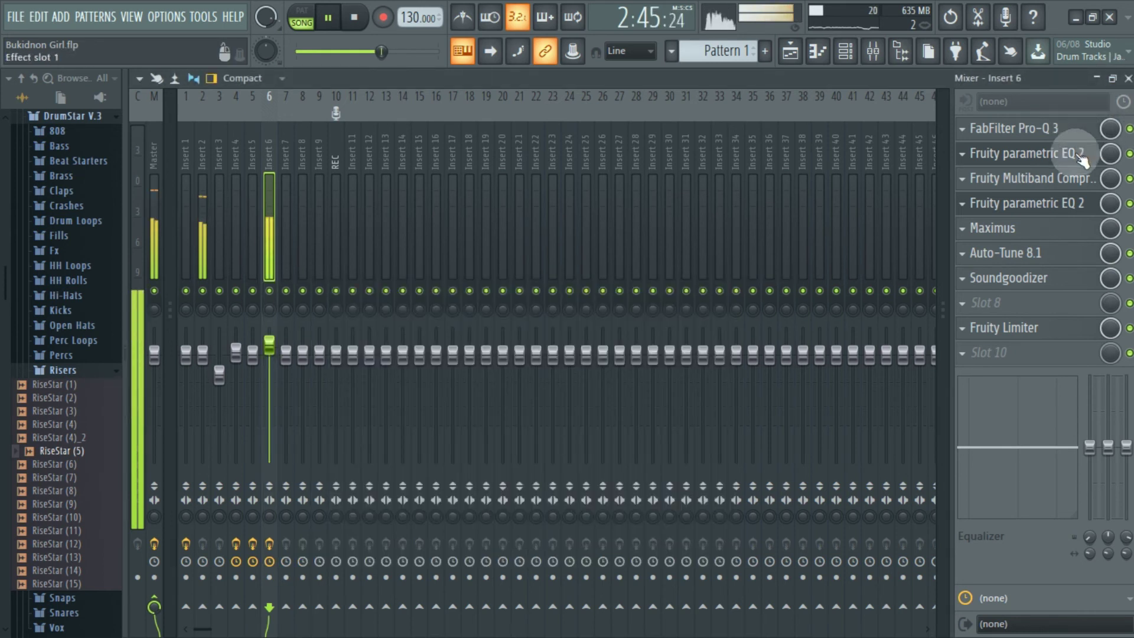
pyautogui.moveTo(1078, 134); pyautogui.dragTo(1082, 158)
pyautogui.scroll(1, 1079, 132)
pyautogui.click(1079, 132)
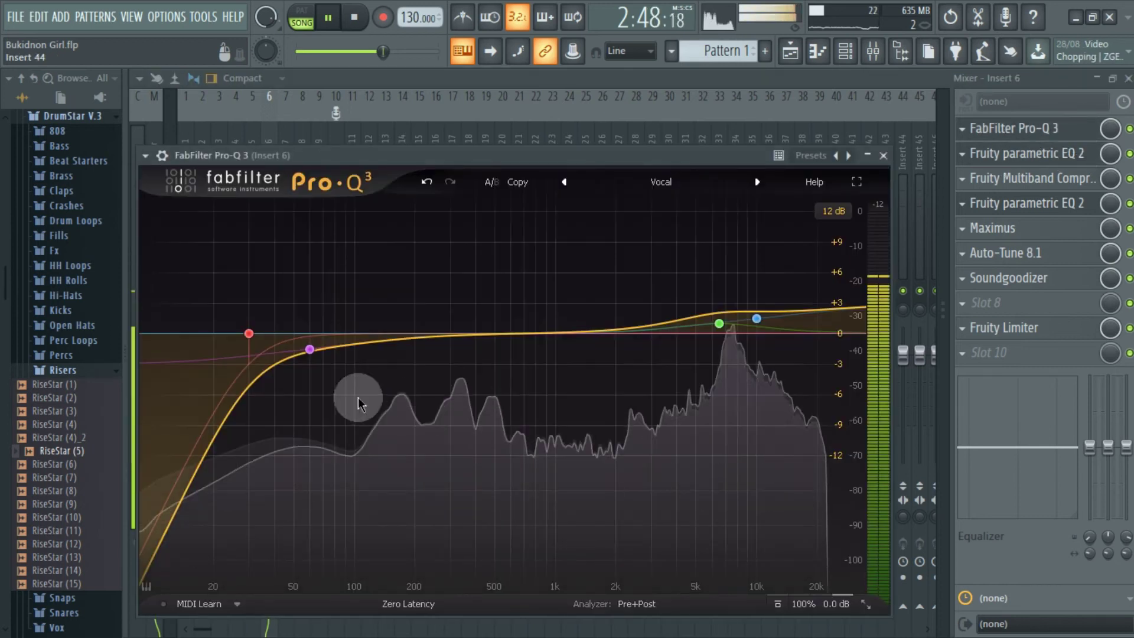
pyautogui.moveTo(249, 333); pyautogui.dragTo(184, 336)
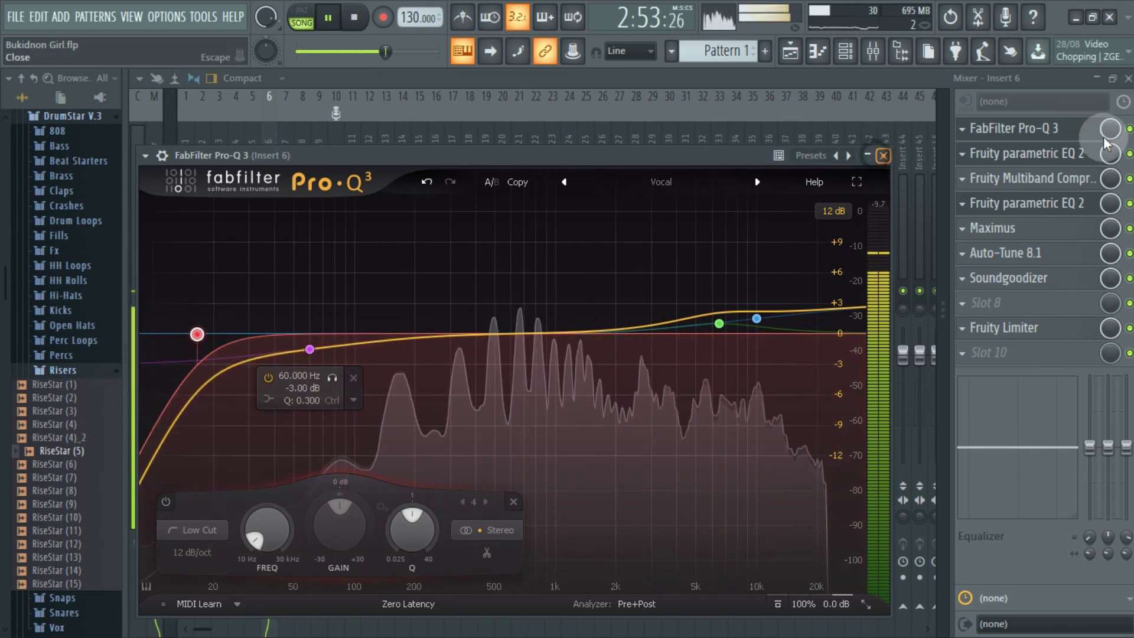
pyautogui.click(882, 156)
# Move the second Fruity parametric EQ 2 up to slot 3 of insert 6 and give its band 1 a slight low-end boost.
pyautogui.click(1076, 156)
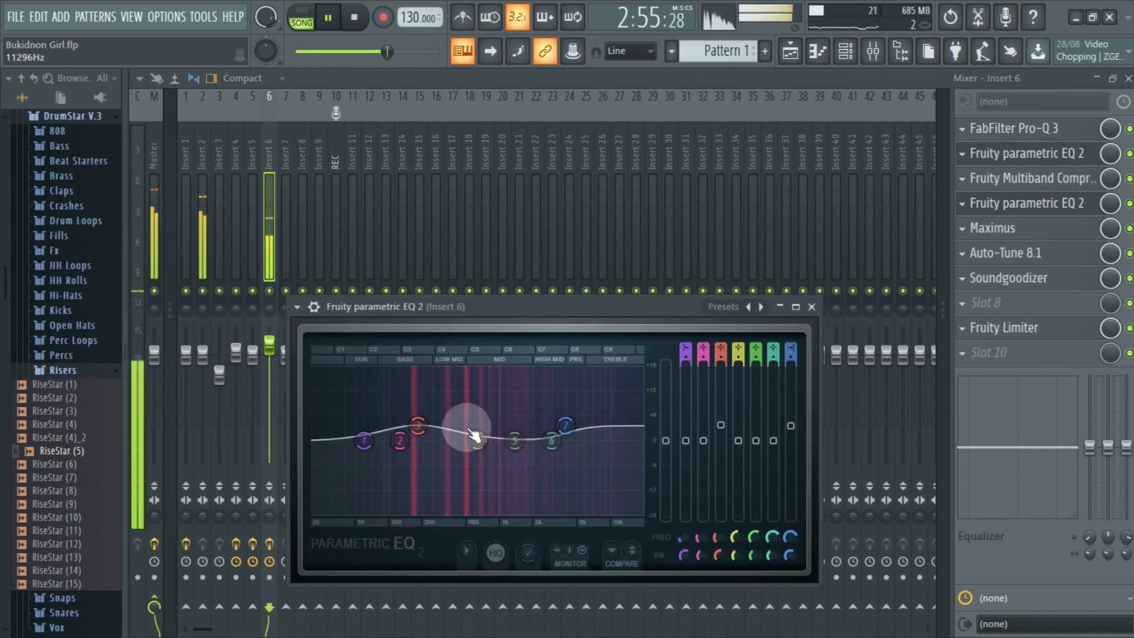
pyautogui.scroll(-1, 1025, 180)
pyautogui.click(1025, 179)
pyautogui.click(1028, 178)
pyautogui.moveTo(392, 397); pyautogui.dragTo(358, 417)
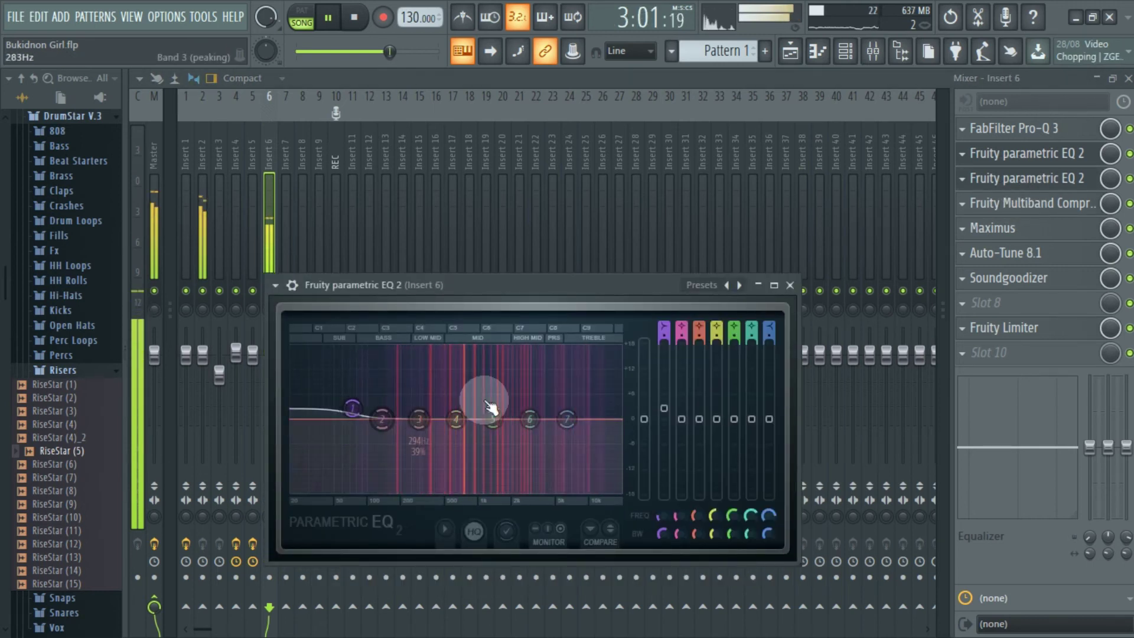
pyautogui.click(790, 285)
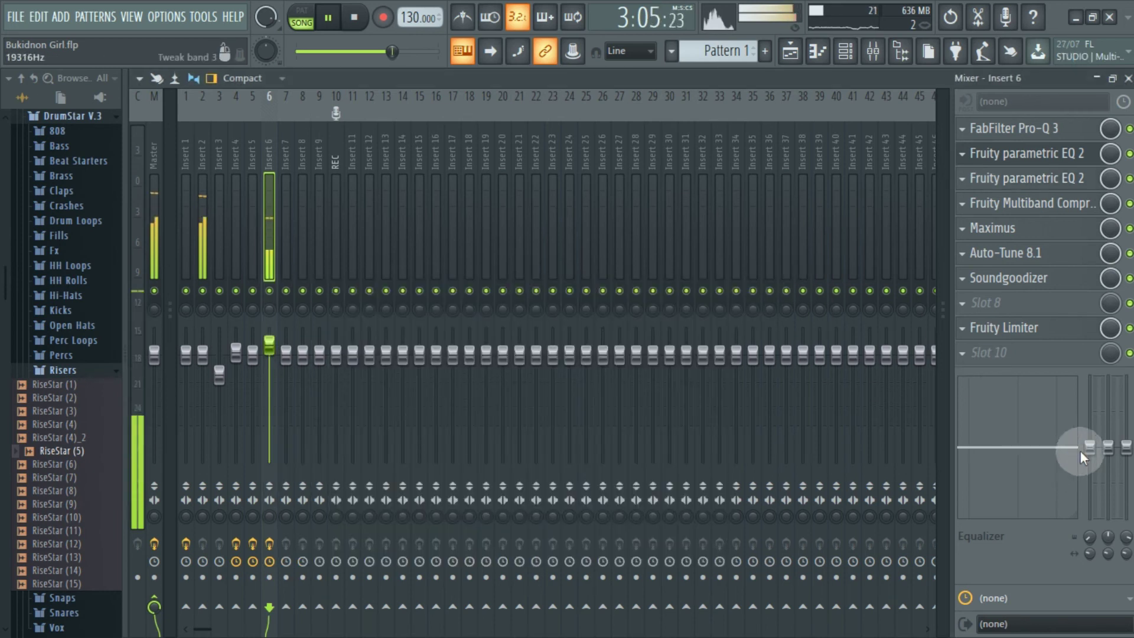
# Set the 90 Hz low band of insert 6's built-in equalizer to -2.5 dB, and move Fruity Limiter down to slot 10.
pyautogui.moveTo(1090, 467); pyautogui.dragTo(1089, 462)
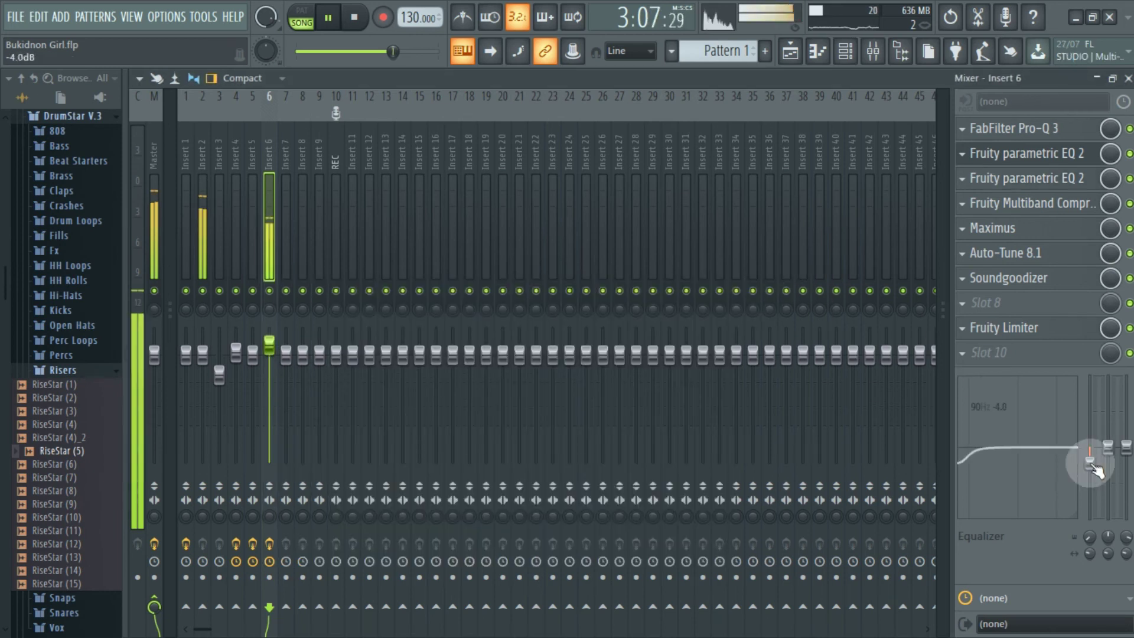
pyautogui.moveTo(990, 327); pyautogui.dragTo(988, 352)
pyautogui.moveTo(1090, 462); pyautogui.dragTo(1089, 456)
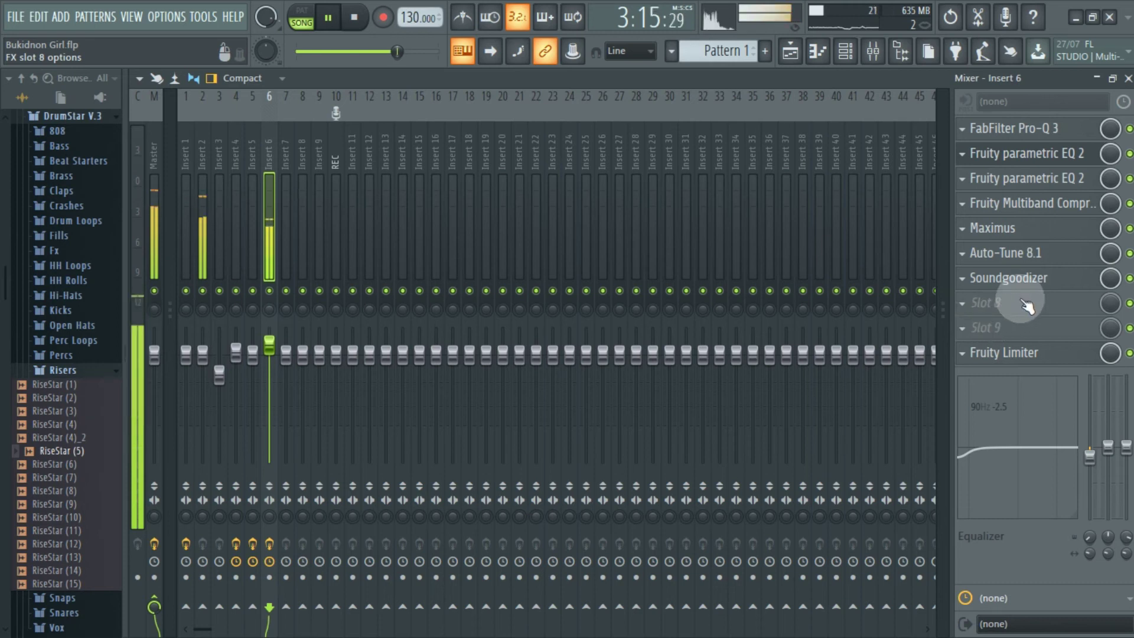
# Add Fruity Reeverb 2 to slot 8 of insert 6 with a wet level of about 33%, a larger room size and a 4.0 kHz high cut.
pyautogui.click(972, 301)
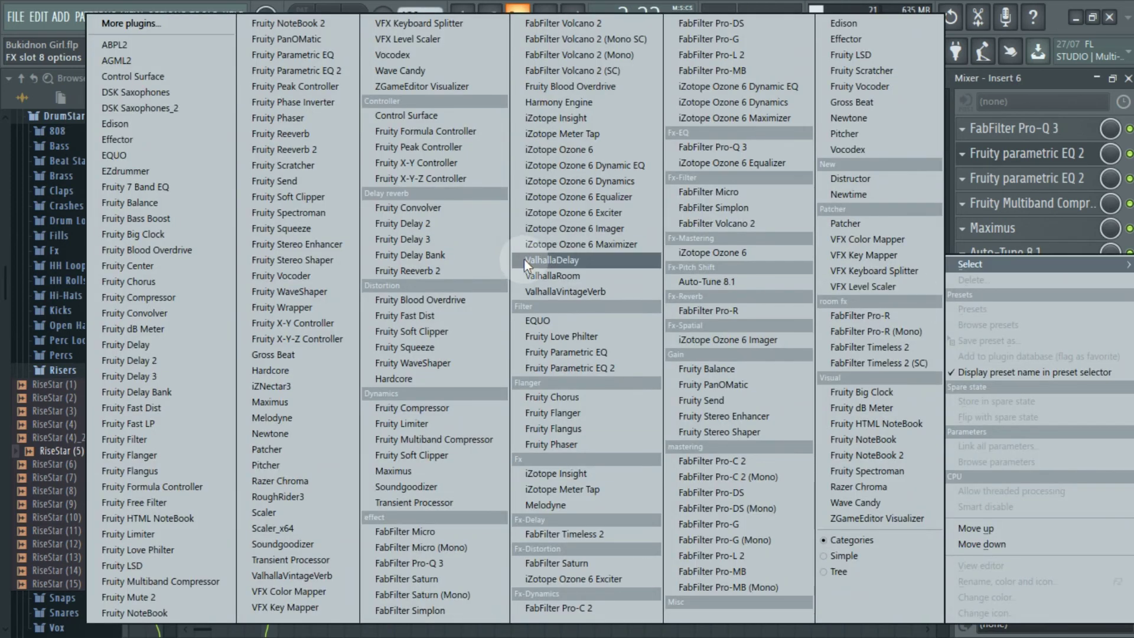
pyautogui.click(471, 276)
pyautogui.moveTo(647, 331); pyautogui.dragTo(671, 330)
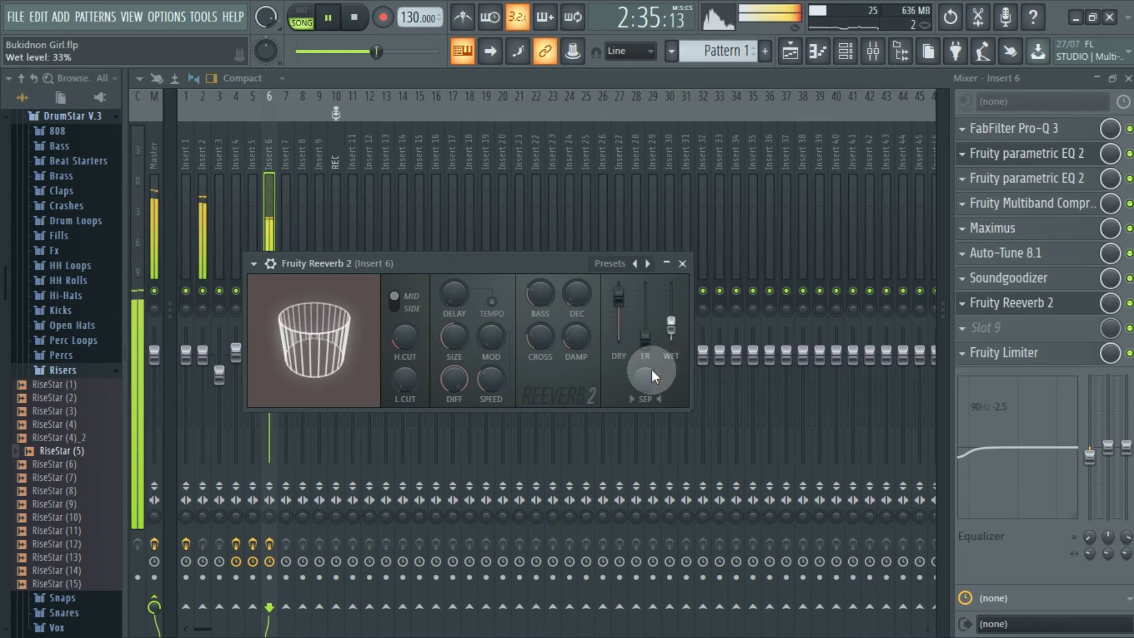
pyautogui.moveTo(455, 337); pyautogui.dragTo(454, 304)
pyautogui.moveTo(410, 373); pyautogui.dragTo(407, 342)
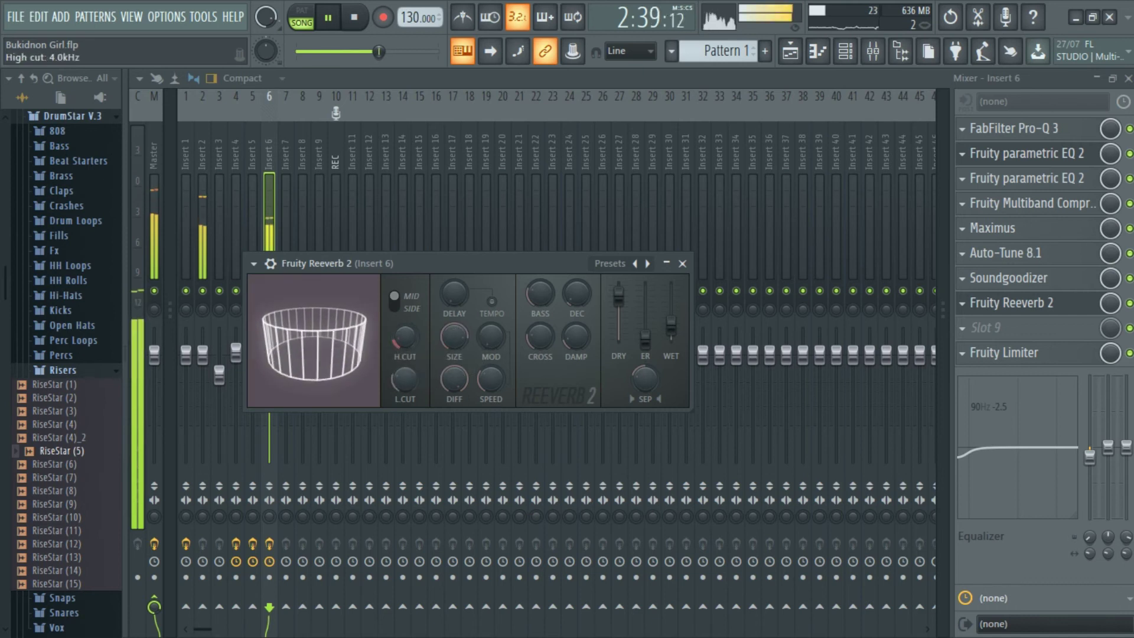
# Trim the wet level of Fruity Reeverb 2, set its stereo separation to about 53% and close the editor.
pyautogui.moveTo(671, 324); pyautogui.dragTo(672, 327)
pyautogui.moveTo(651, 375); pyautogui.dragTo(651, 378)
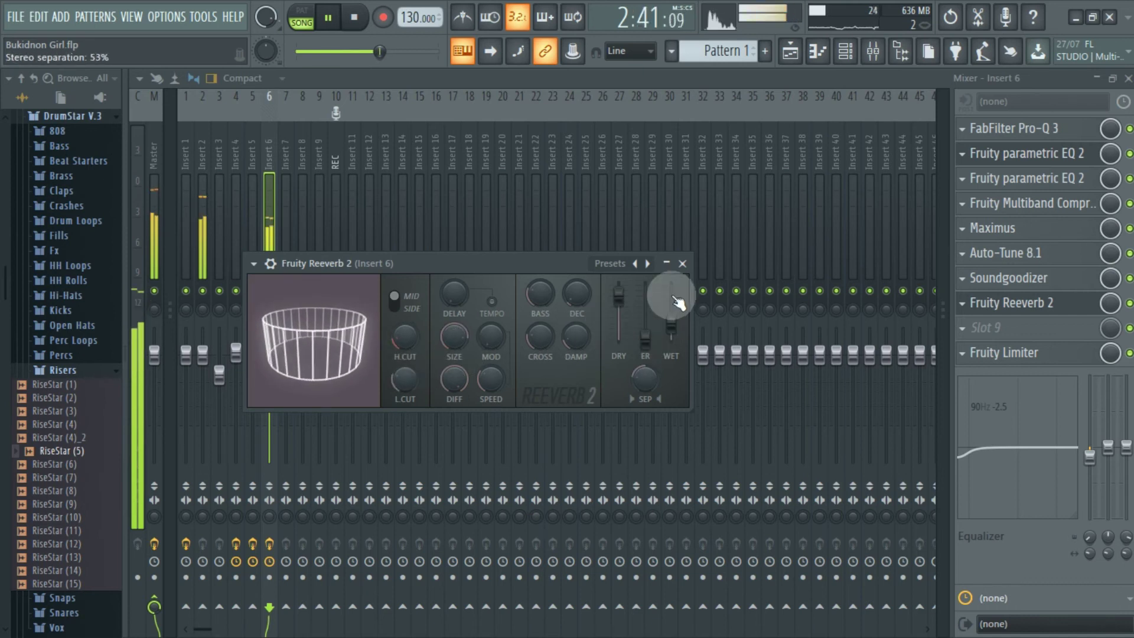
pyautogui.press('Escape')
# Mute insert 2, stop playback, and move Fruity Reeverb 2 down to slot 9 of insert 6.
pyautogui.click(203, 291)
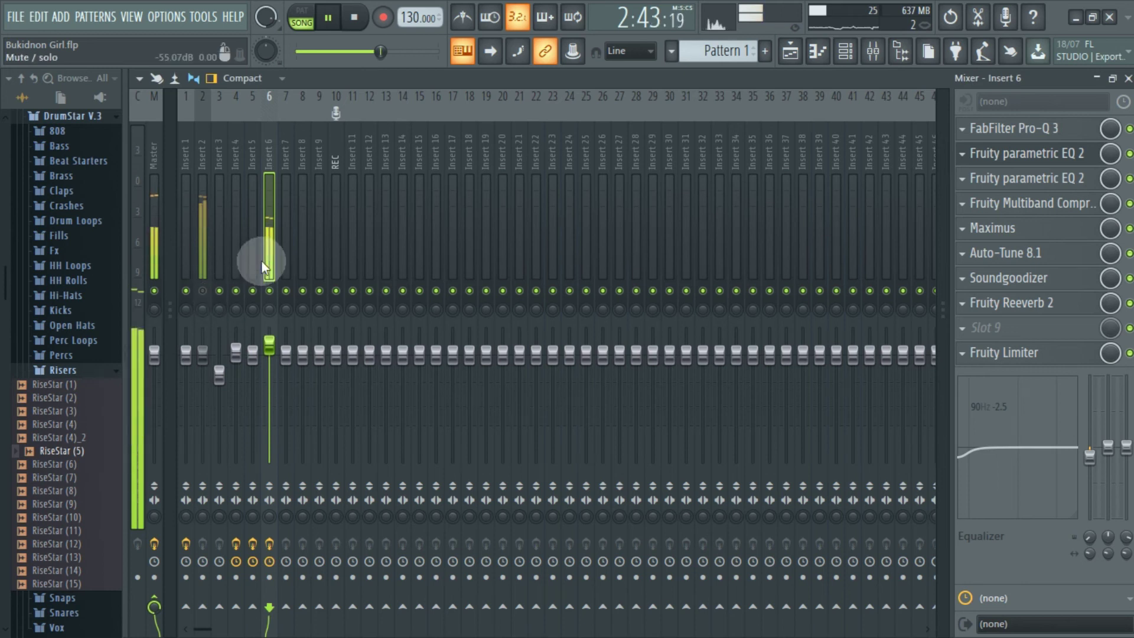
pyautogui.press('space')
pyautogui.moveTo(1063, 304); pyautogui.dragTo(1070, 335)
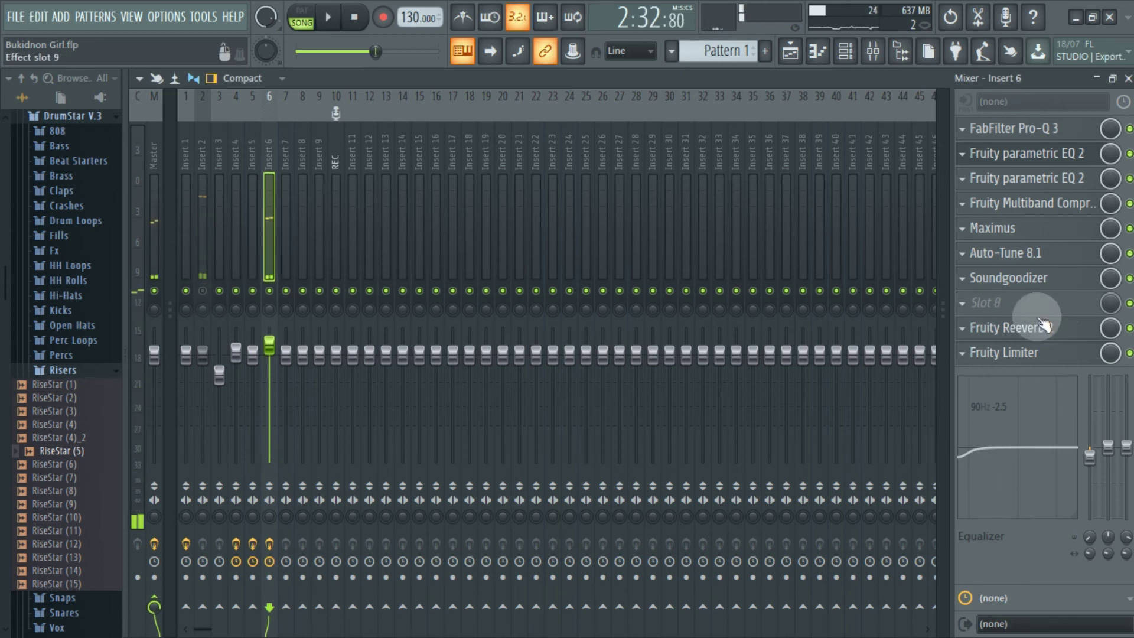
# Add ValhallaDelay to slot 8 of insert 6 and move its editor fully into view.
pyautogui.click(962, 302)
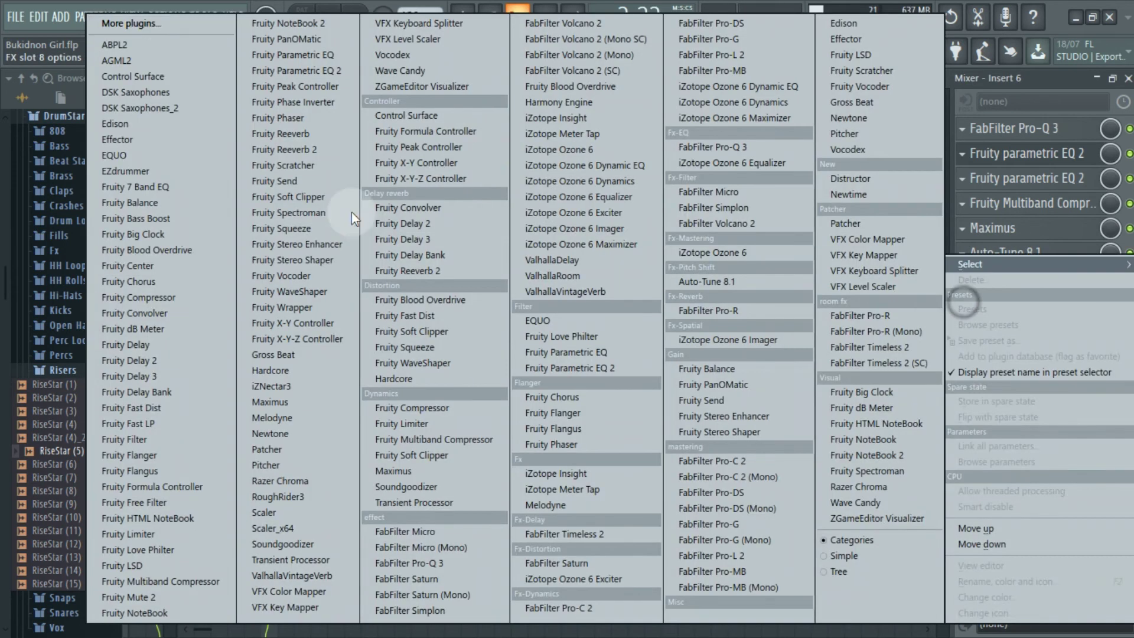
pyautogui.click(171, 23)
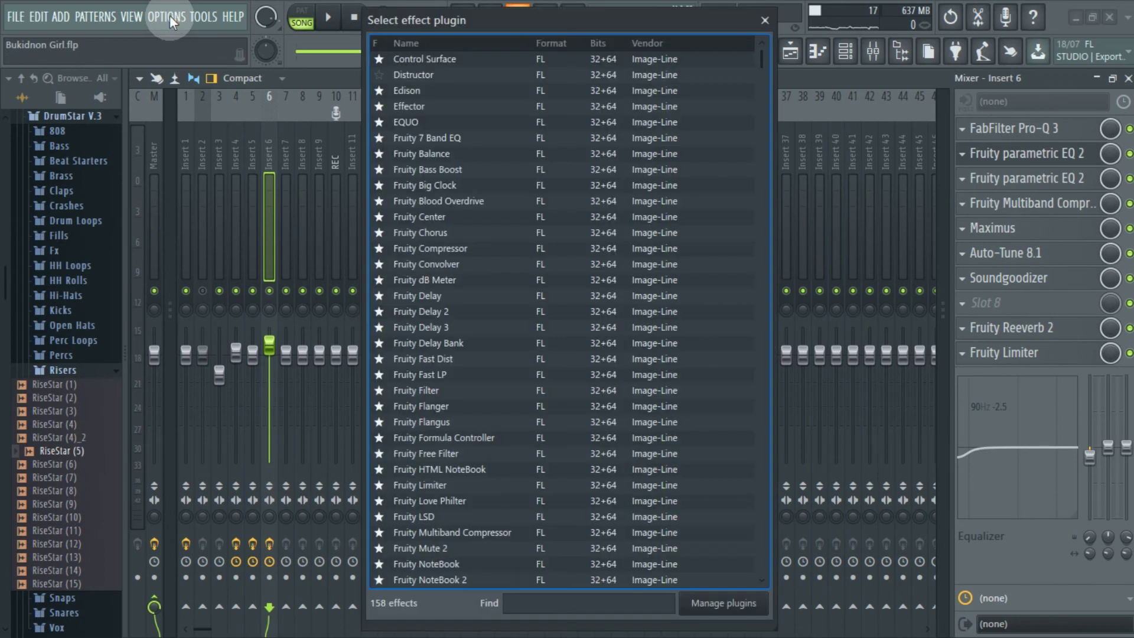
pyautogui.write('de')
pyautogui.doubleClick(418, 158)
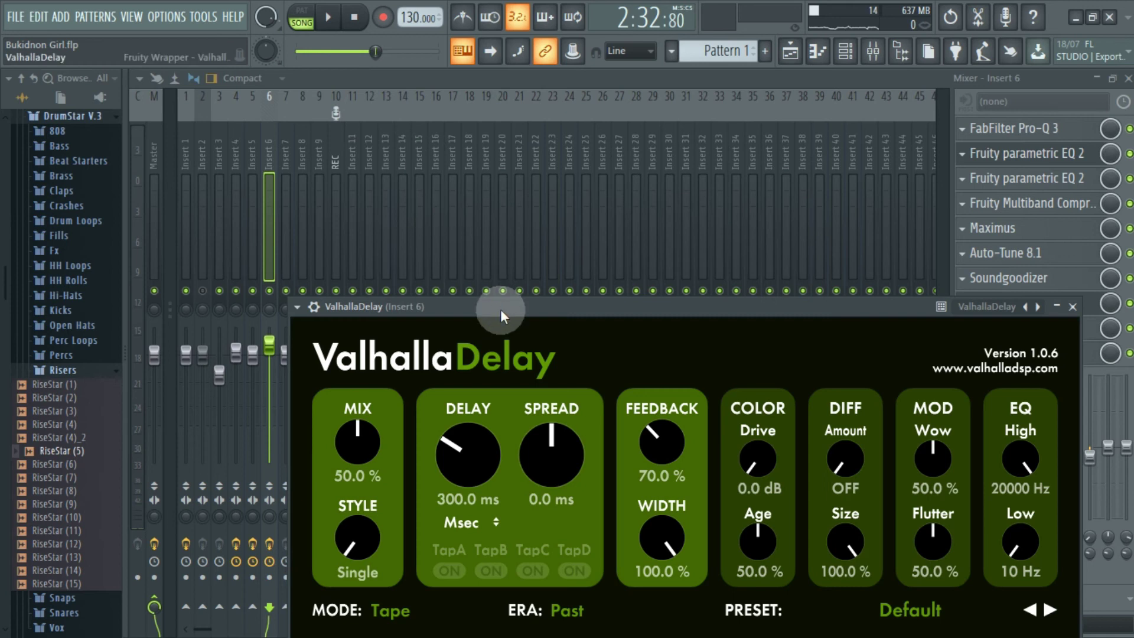
pyautogui.moveTo(501, 309); pyautogui.dragTo(415, 58)
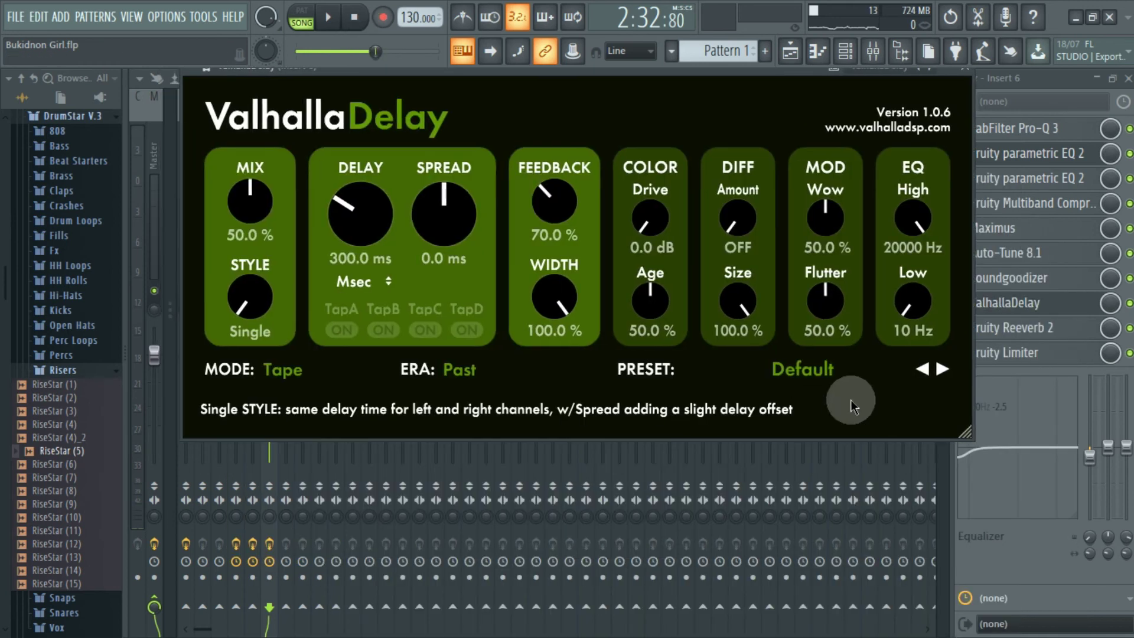
# Try ValhallaDelay's HiFi-Wobbly Ping Pong Vocal preset with the mix at 3.6 % while playing the song.
pyautogui.click(849, 370)
pyautogui.moveTo(829, 196)
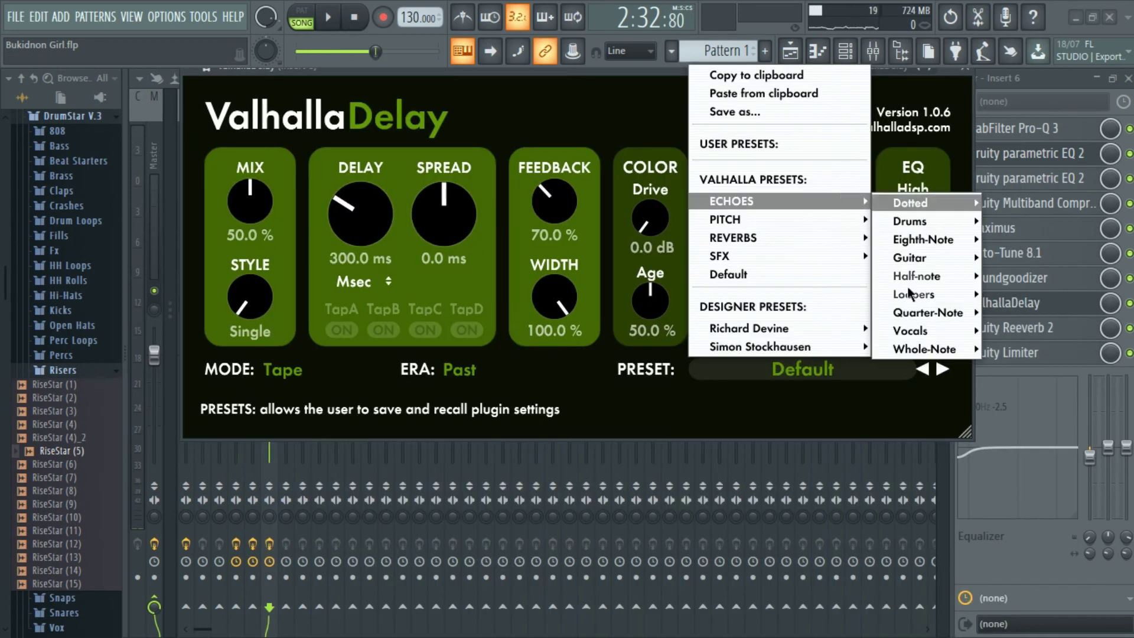
pyautogui.moveTo(907, 331)
pyautogui.click(831, 333)
pyautogui.moveTo(258, 225)
pyautogui.mouseDown()
pyautogui.moveTo(250, 210)
pyautogui.moveTo(250, 221)
pyautogui.mouseUp()
pyautogui.press('space')
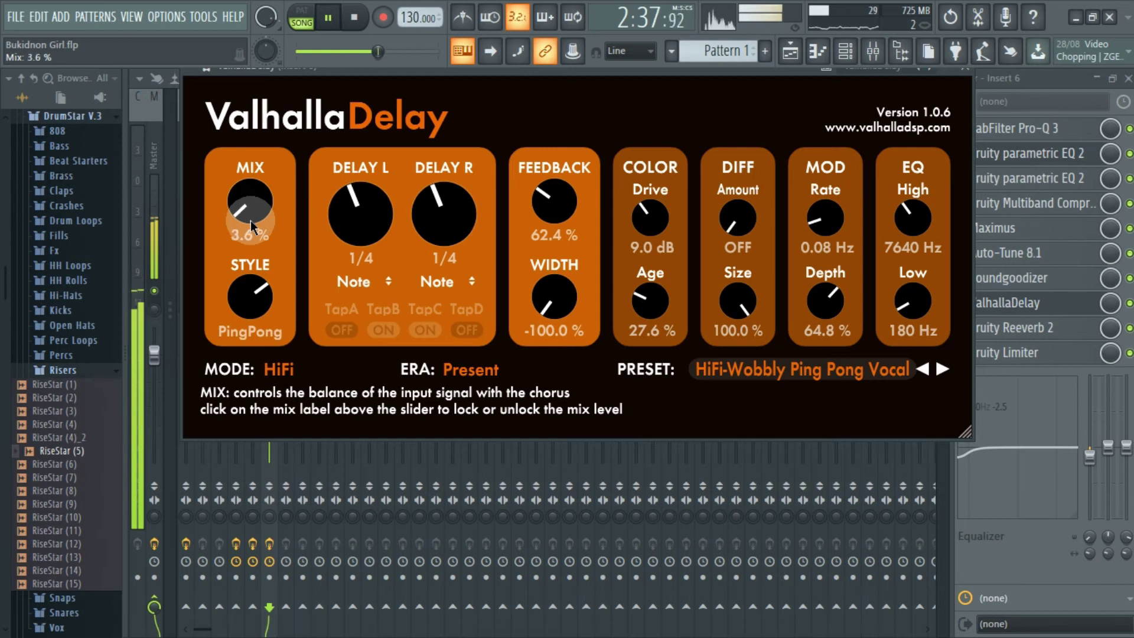
# Load ValhallaDelay's HiFi-Pop Vocal Delay preset from the vocal echoes and set its mix to 2.0 % during playback.
pyautogui.click(870, 368)
pyautogui.moveTo(792, 201)
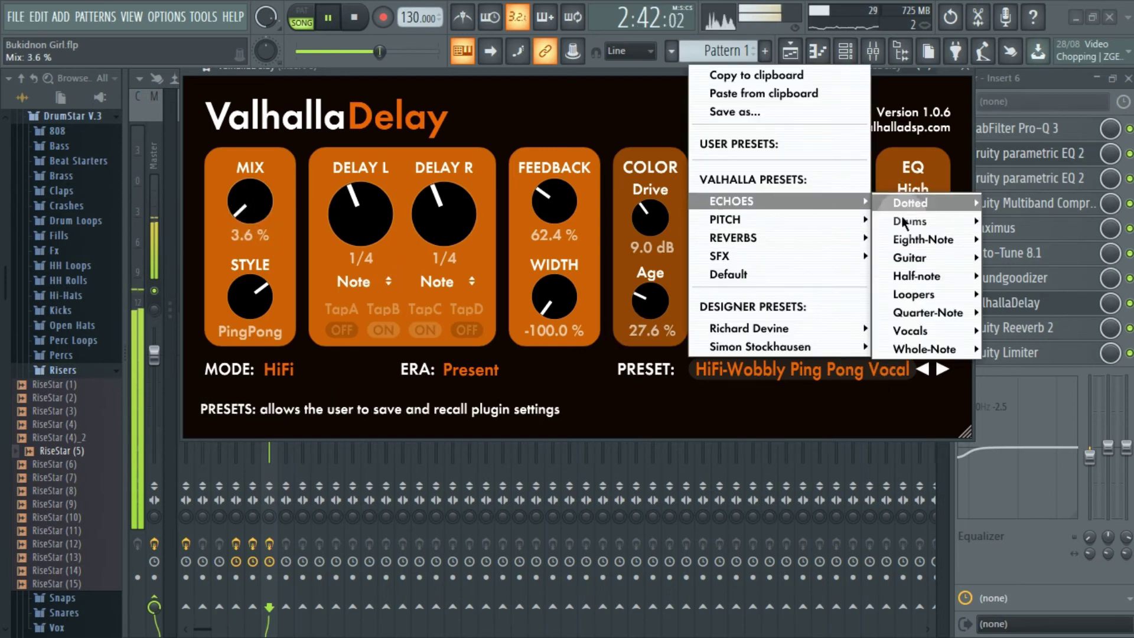
pyautogui.moveTo(919, 328)
pyautogui.click(768, 309)
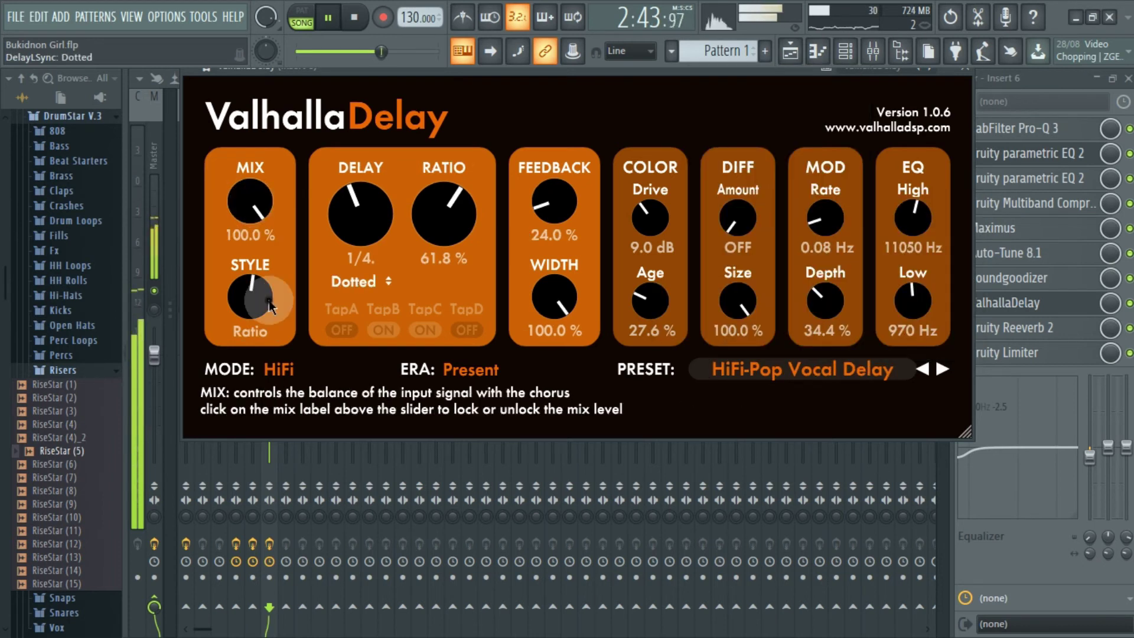
pyautogui.press('space')
pyautogui.moveTo(264, 219); pyautogui.dragTo(263, 245)
pyautogui.press('space')
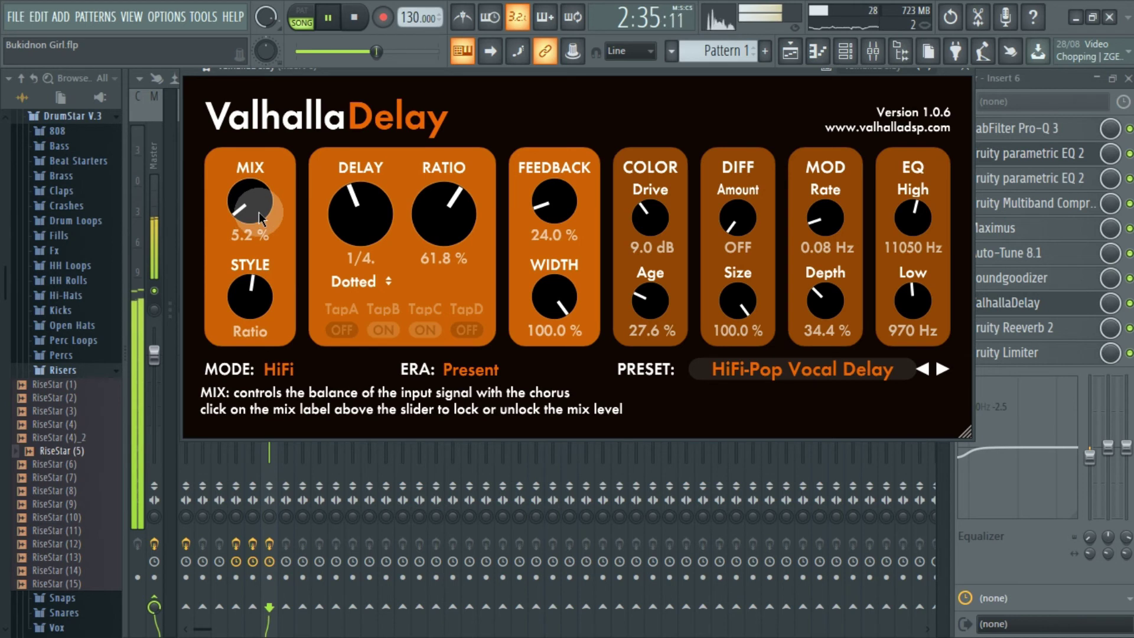
pyautogui.moveTo(254, 210); pyautogui.dragTo(256, 216)
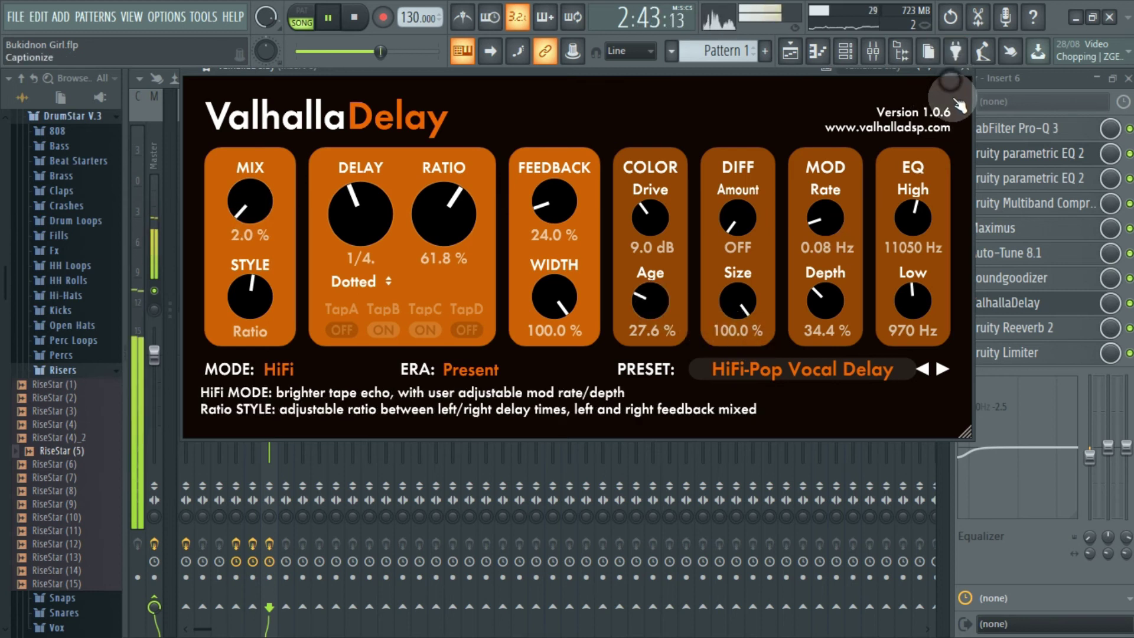
# Set ValhallaDelay's low EQ cutoff to 10 Hz and close the plugin editor.
pyautogui.moveTo(907, 301); pyautogui.dragTo(921, 389)
pyautogui.click(911, 329)
pyautogui.write('10')
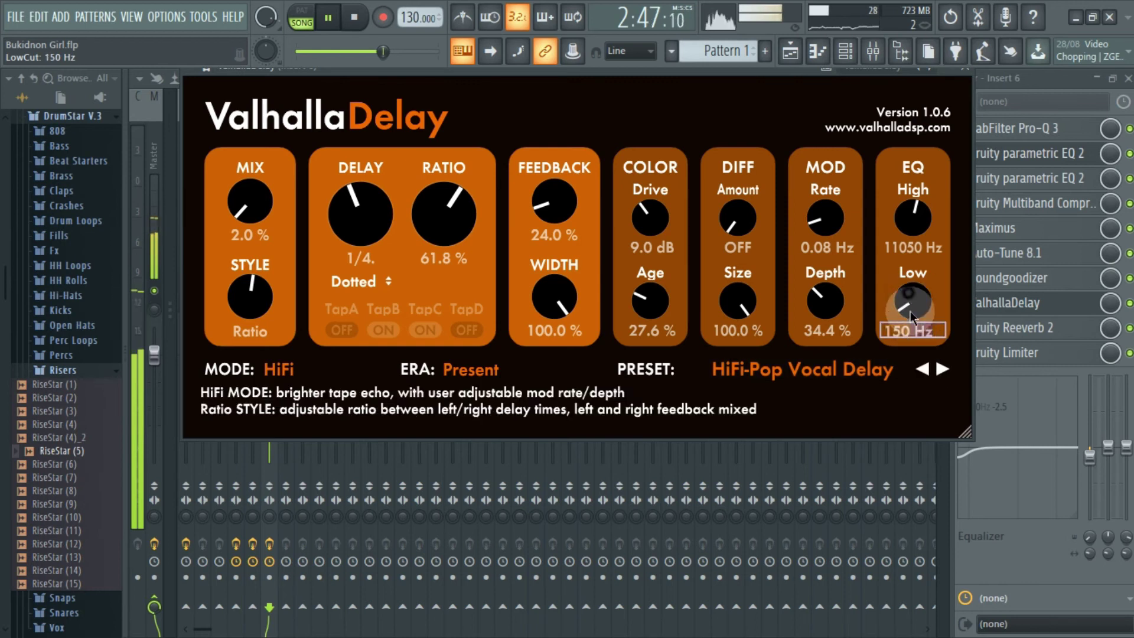
pyautogui.press('Return')
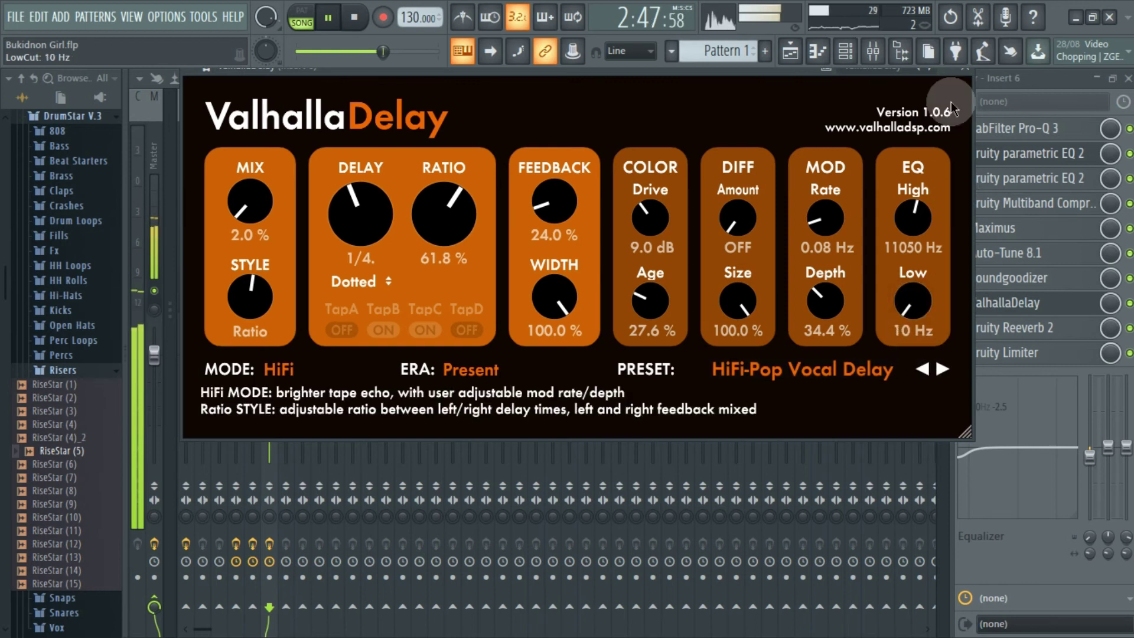
pyautogui.click(964, 72)
# Lower the wet level of Fruity Reeverb 2 on insert 6 slightly, and unmute insert 2.
pyautogui.click(1025, 326)
pyautogui.moveTo(671, 323); pyautogui.dragTo(671, 327)
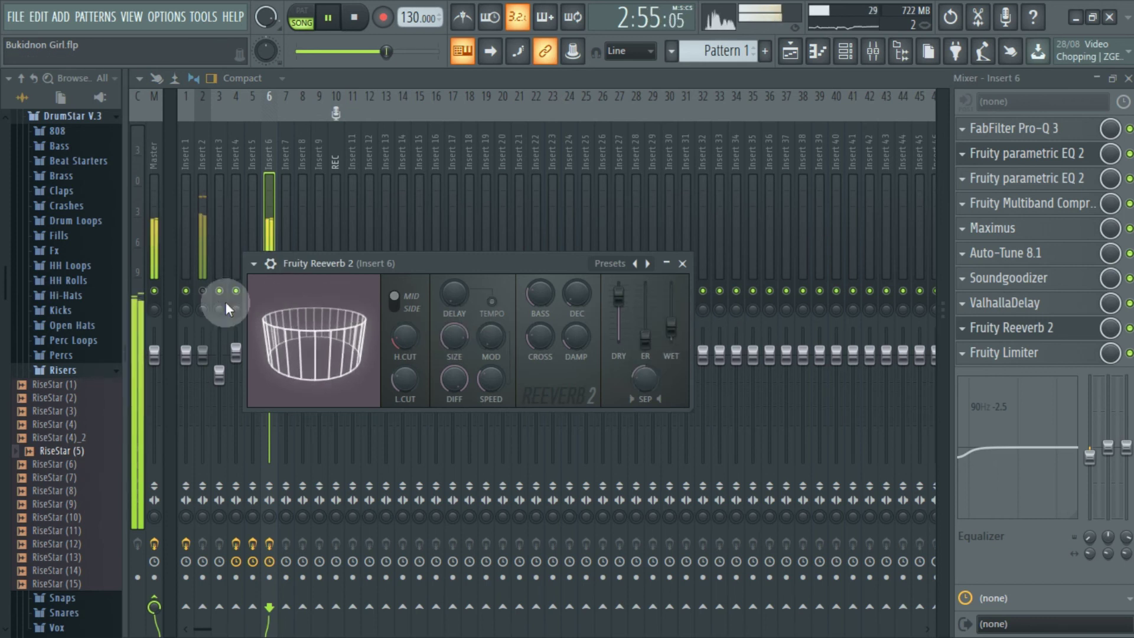
pyautogui.click(203, 291)
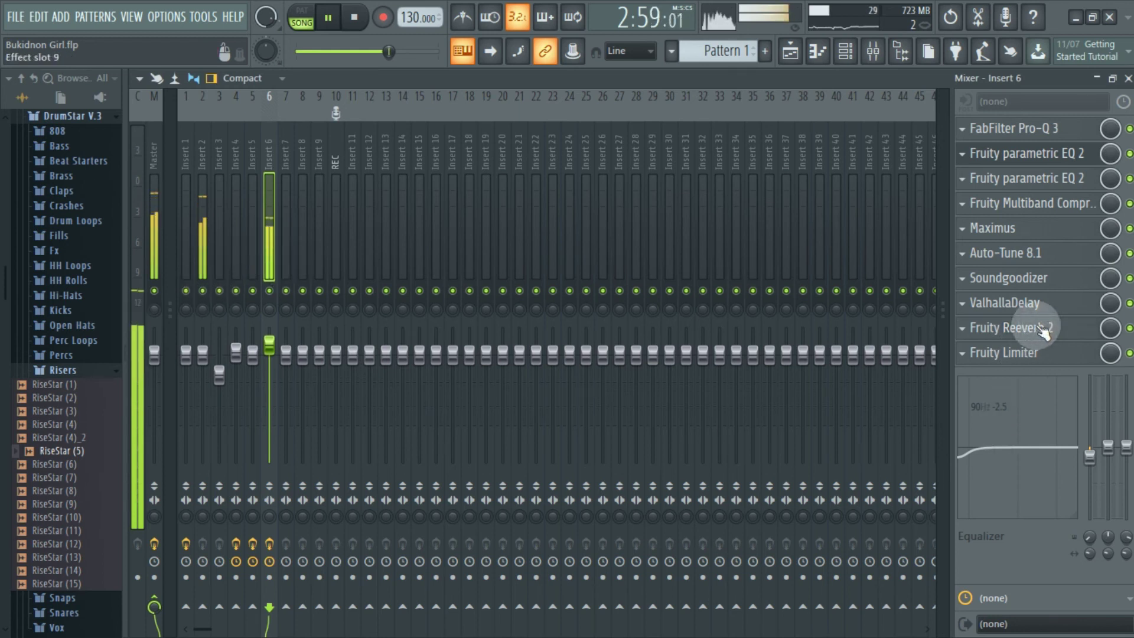
# Reduce Fruity Reeverb 2's room size, set its high cut to 3.2 kHz and wet level to 29%, and close the editor.
pyautogui.click(1011, 327)
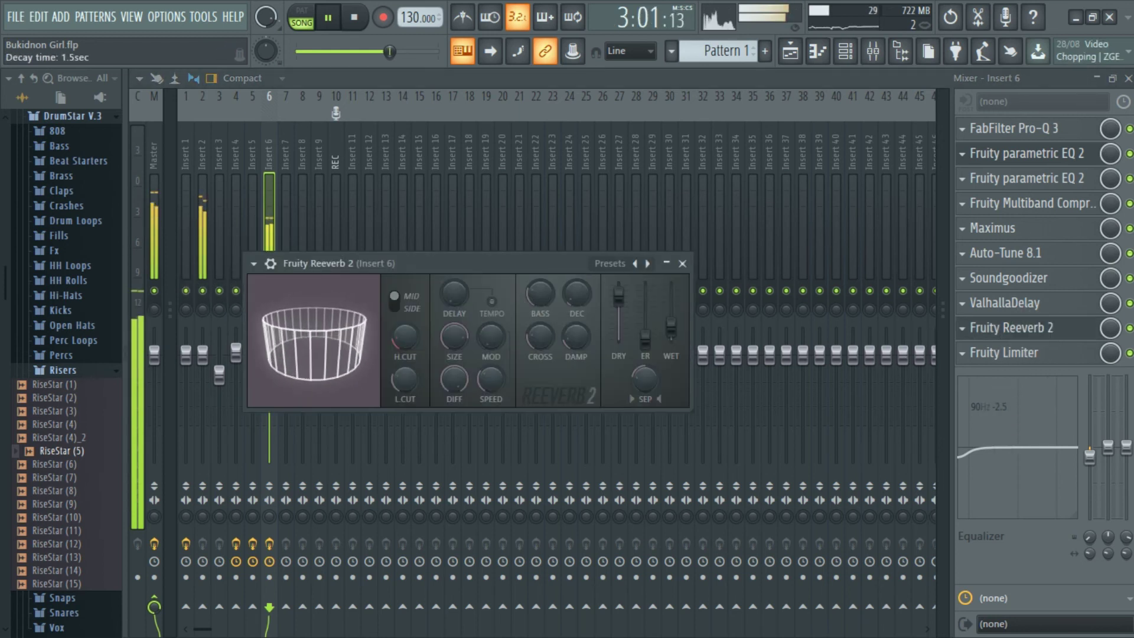
pyautogui.moveTo(450, 332)
pyautogui.mouseDown()
pyautogui.moveTo(450, 319)
pyautogui.moveTo(450, 346)
pyautogui.mouseUp()
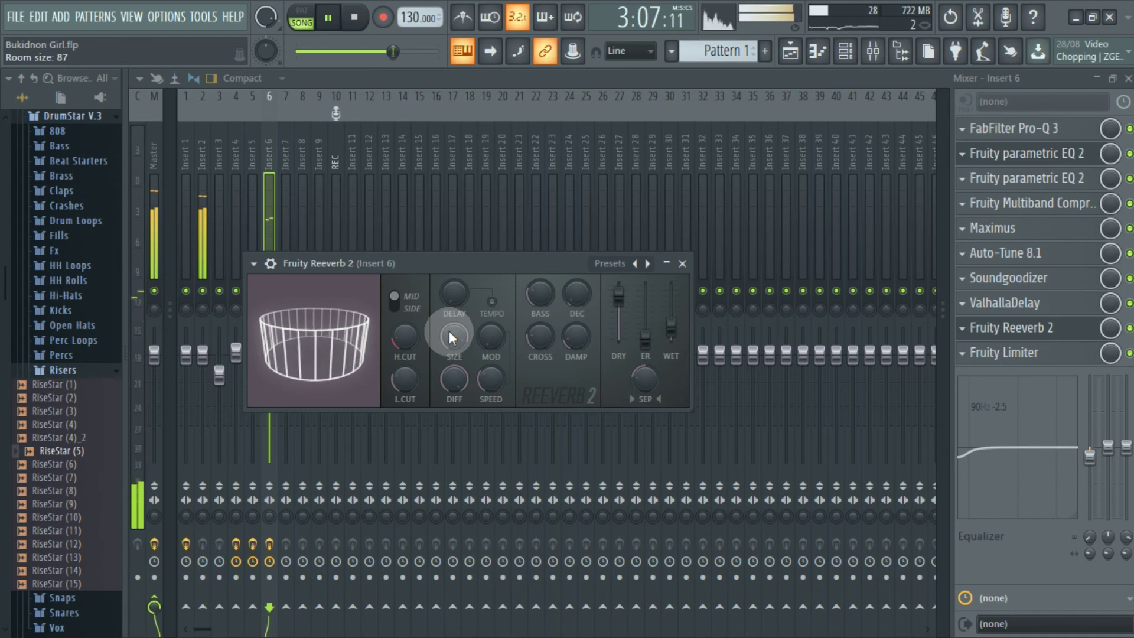
pyautogui.moveTo(451, 335); pyautogui.dragTo(451, 343)
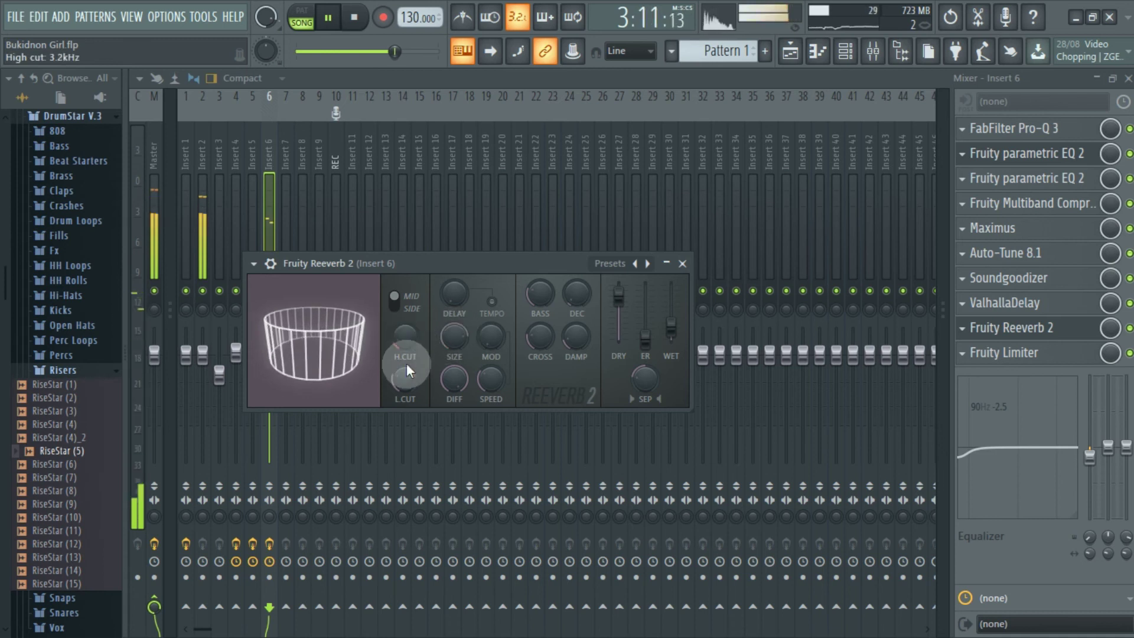
pyautogui.moveTo(671, 328); pyautogui.dragTo(671, 323)
pyautogui.click(681, 264)
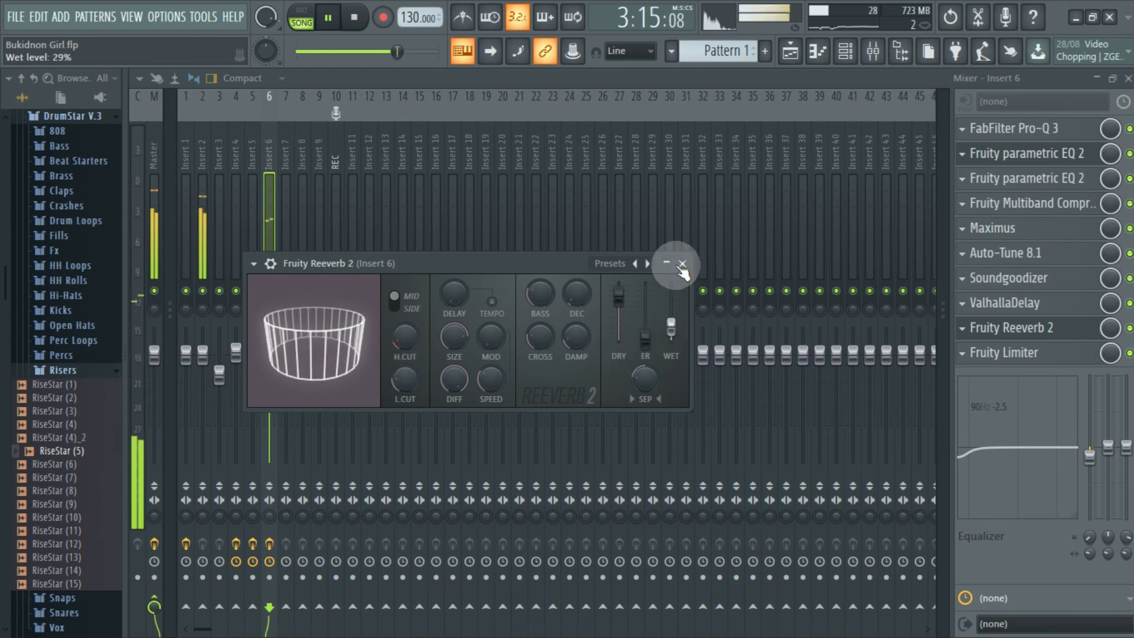
# Set Auto-Tune 8.1 on insert 6 to a Retune Speed of 10 and a Correction Style of 20, and close its editor.
pyautogui.click(1045, 258)
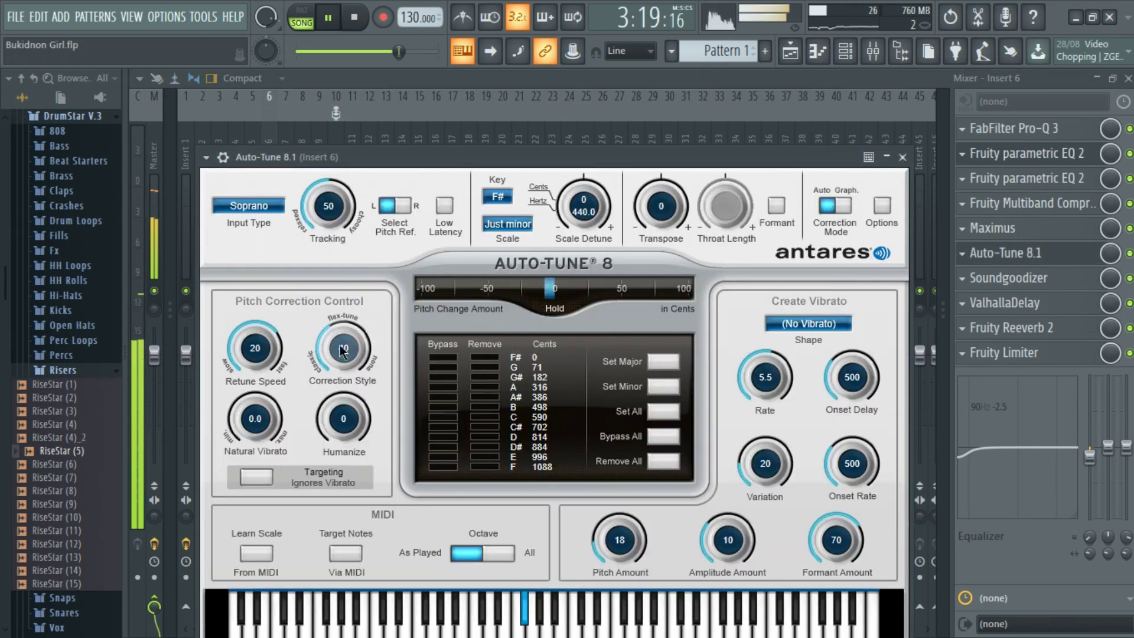
pyautogui.moveTo(270, 349); pyautogui.dragTo(278, 335)
pyautogui.moveTo(349, 345); pyautogui.dragTo(350, 364)
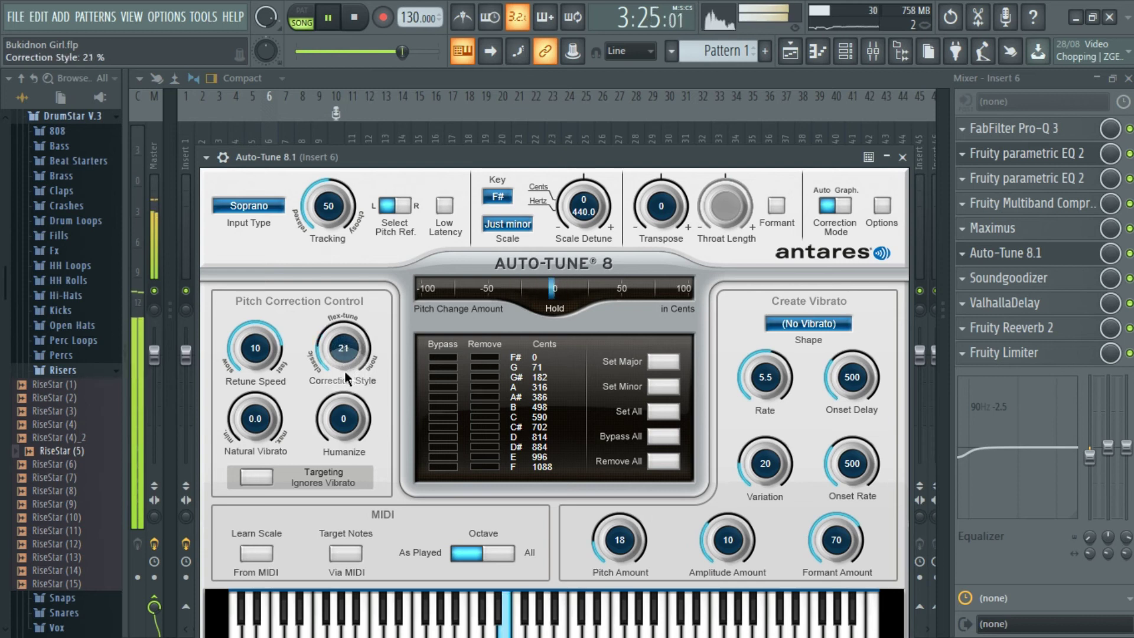
pyautogui.moveTo(344, 353); pyautogui.dragTo(344, 357)
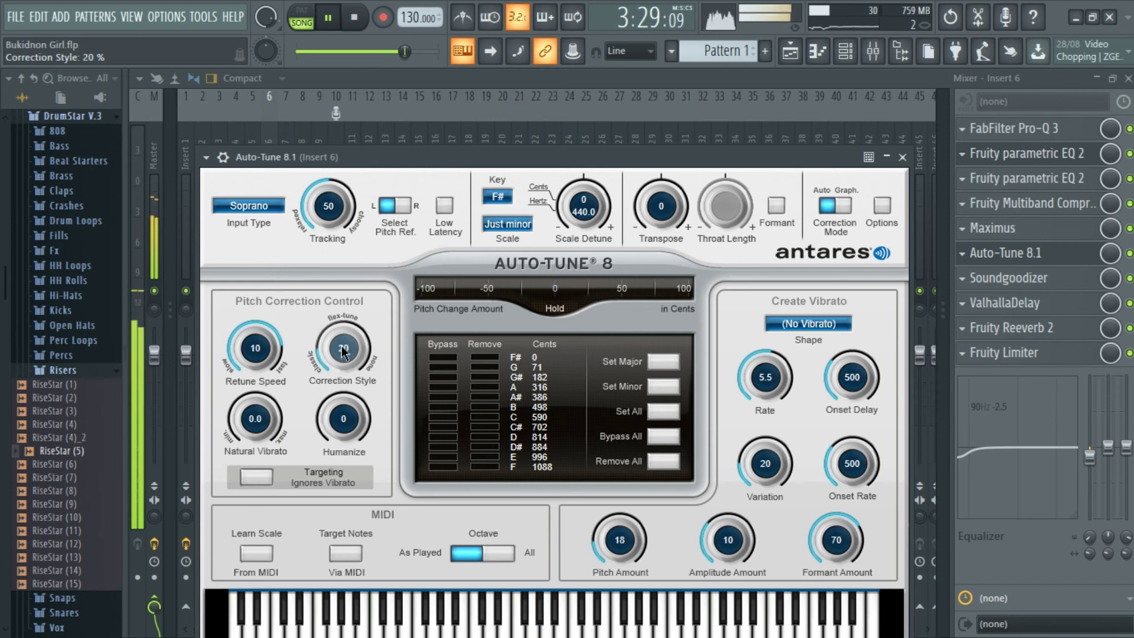
pyautogui.click(902, 157)
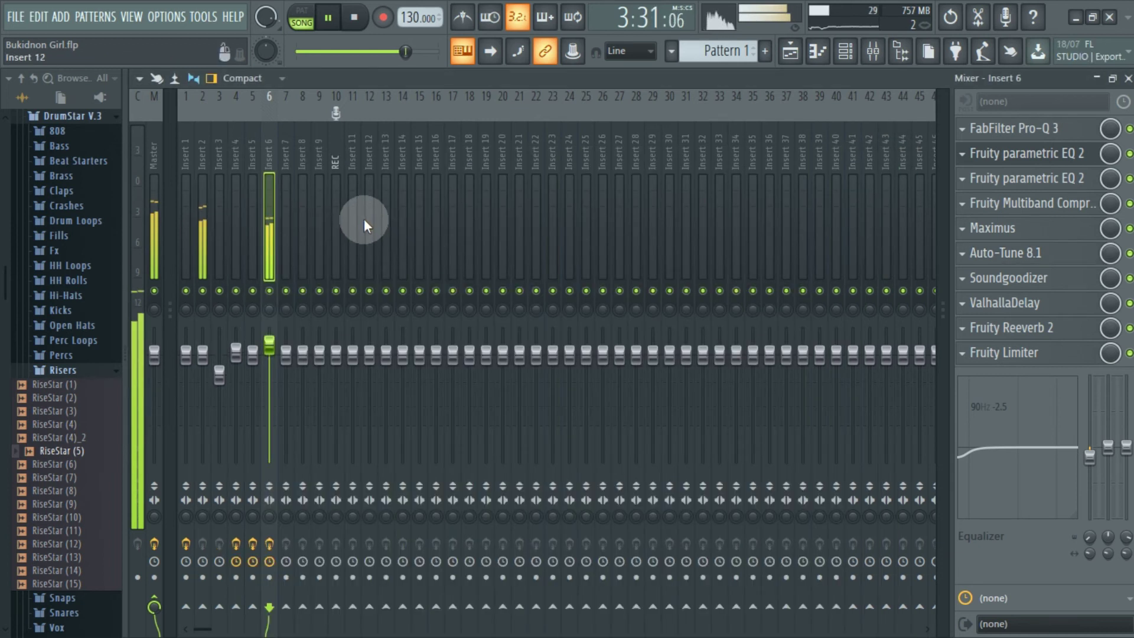
# Set the 90 Hz low band of insert 4's built-in equalizer to -5.1 dB, check inserts 3 and 5, and stop playback.
pyautogui.click(236, 222)
pyautogui.moveTo(1091, 458); pyautogui.dragTo(1091, 479)
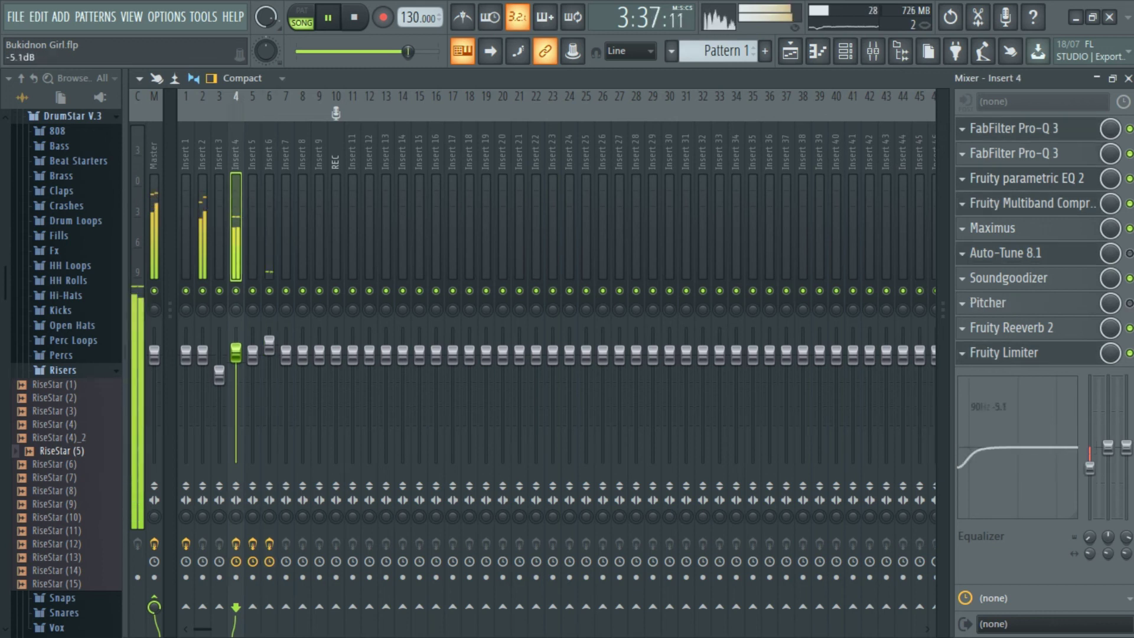
pyautogui.click(214, 216)
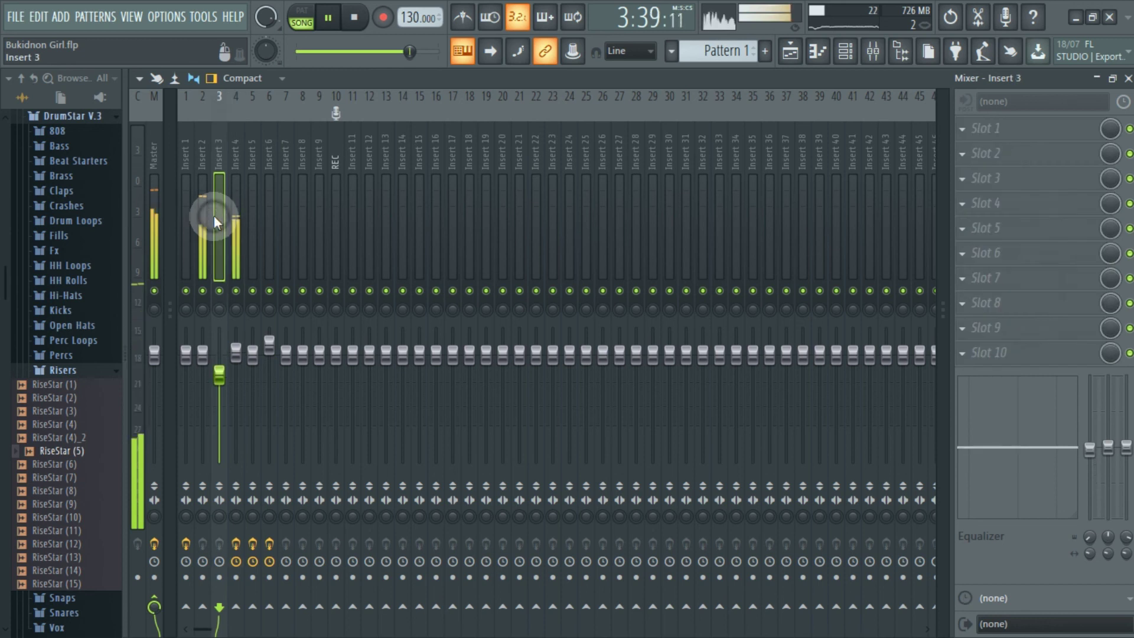
pyautogui.click(256, 202)
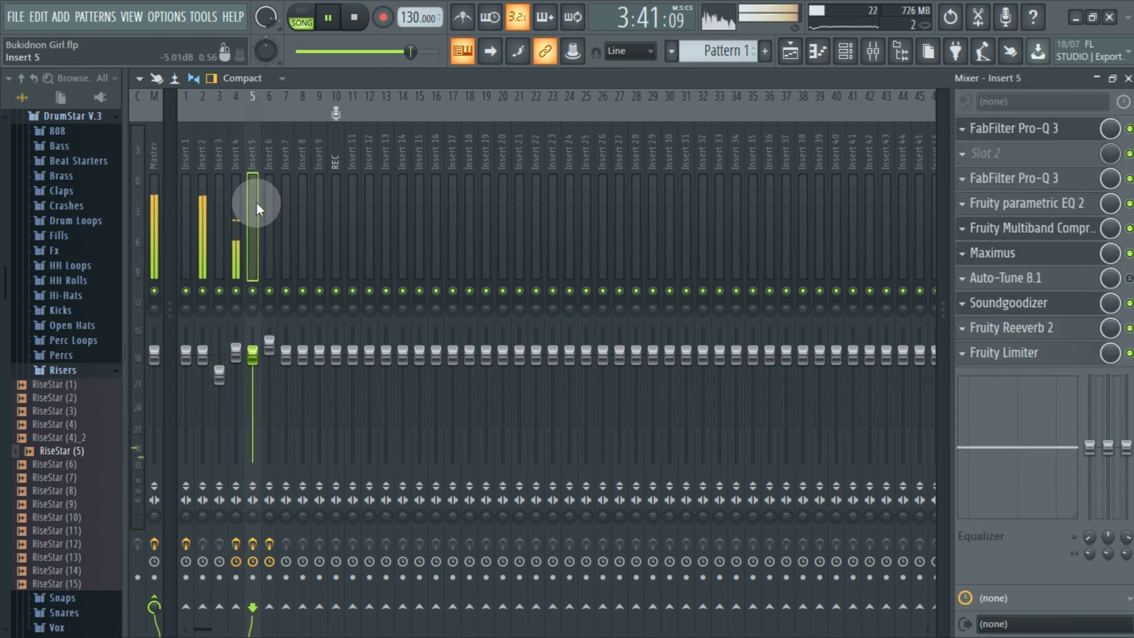
pyautogui.press('space')
# Show the playlist, check the recording status in Bandicam, and return to FL Studio.
pyautogui.click(790, 51)
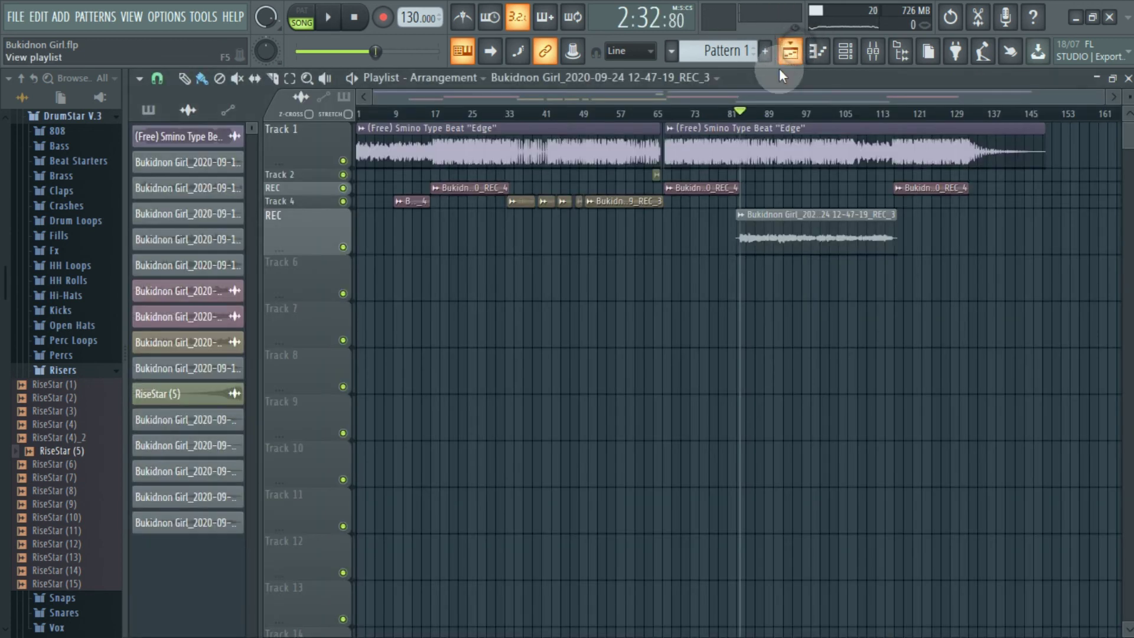
pyautogui.click(1075, 16)
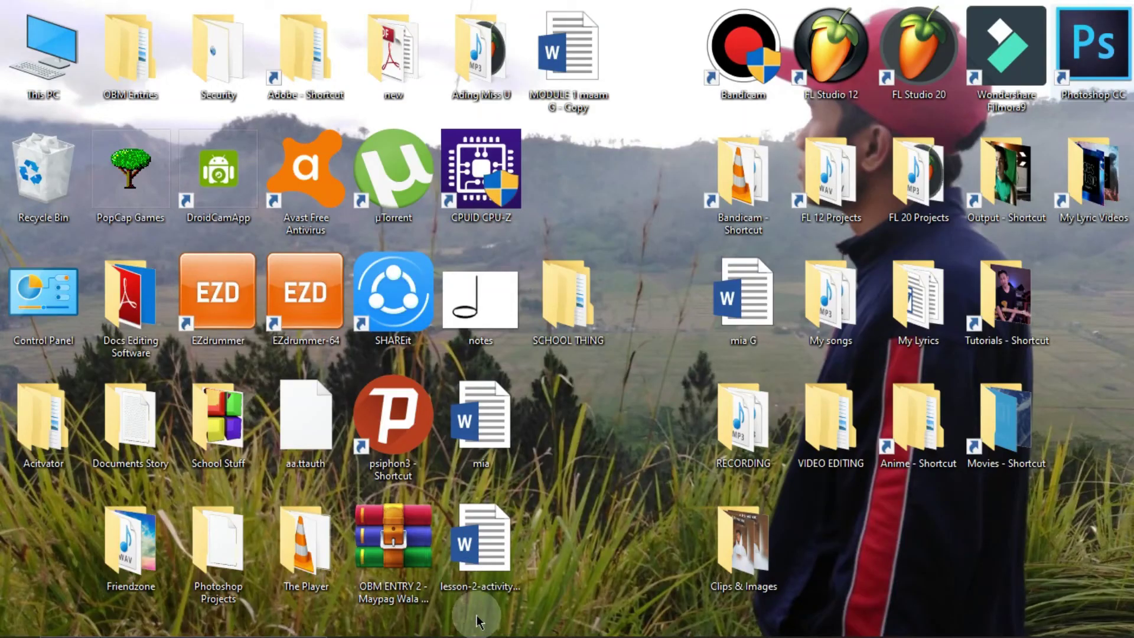
pyautogui.click(589, 629)
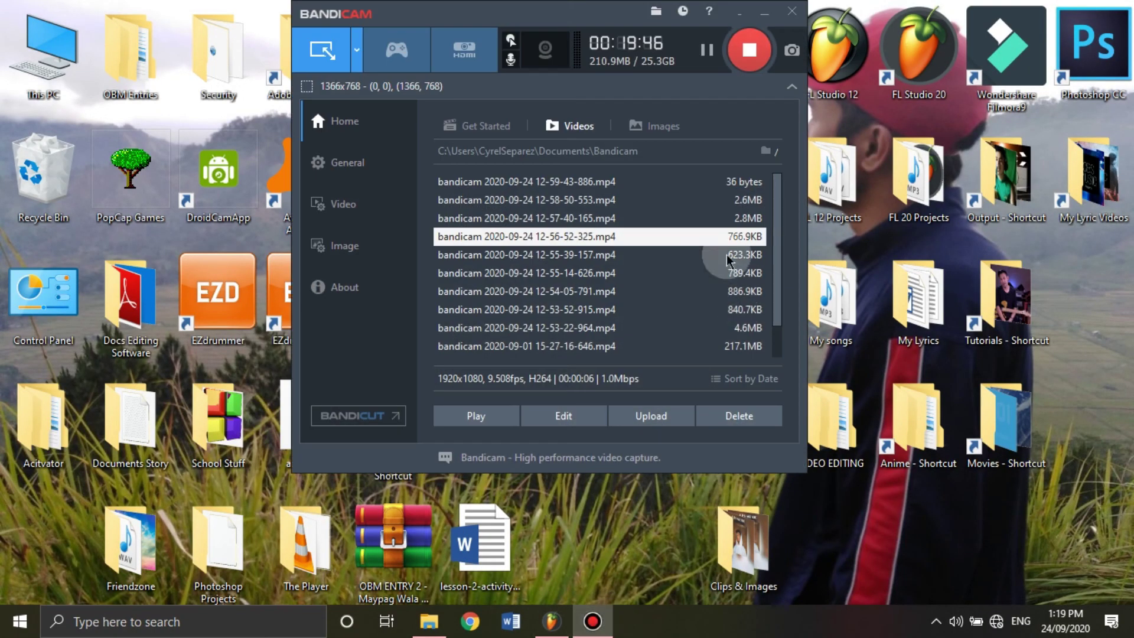
pyautogui.click(765, 12)
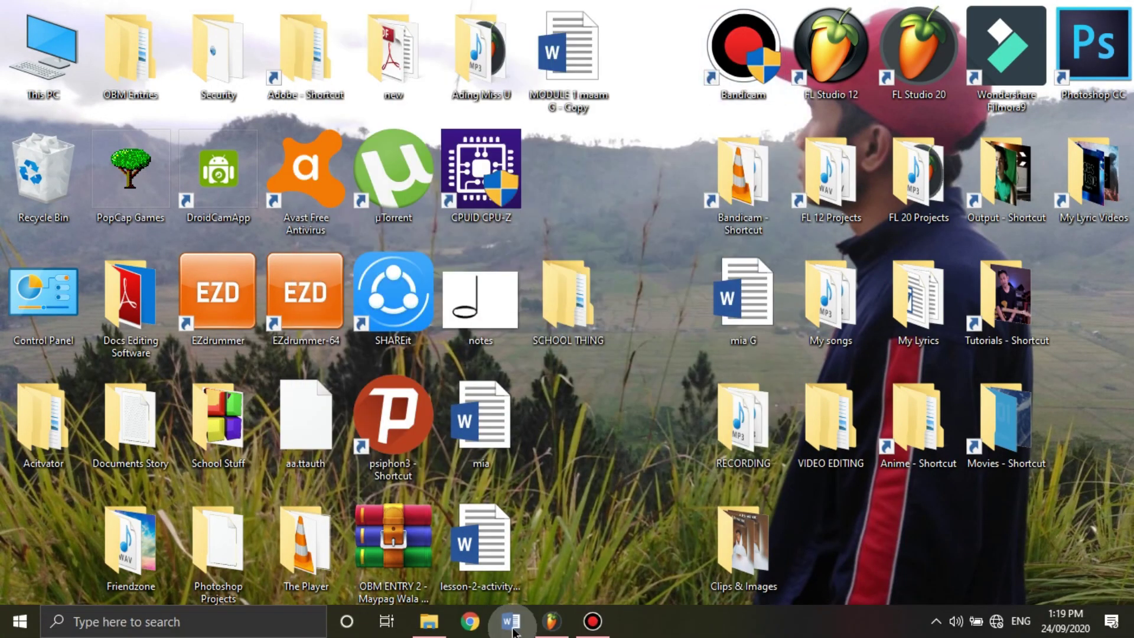
pyautogui.moveTo(561, 632)
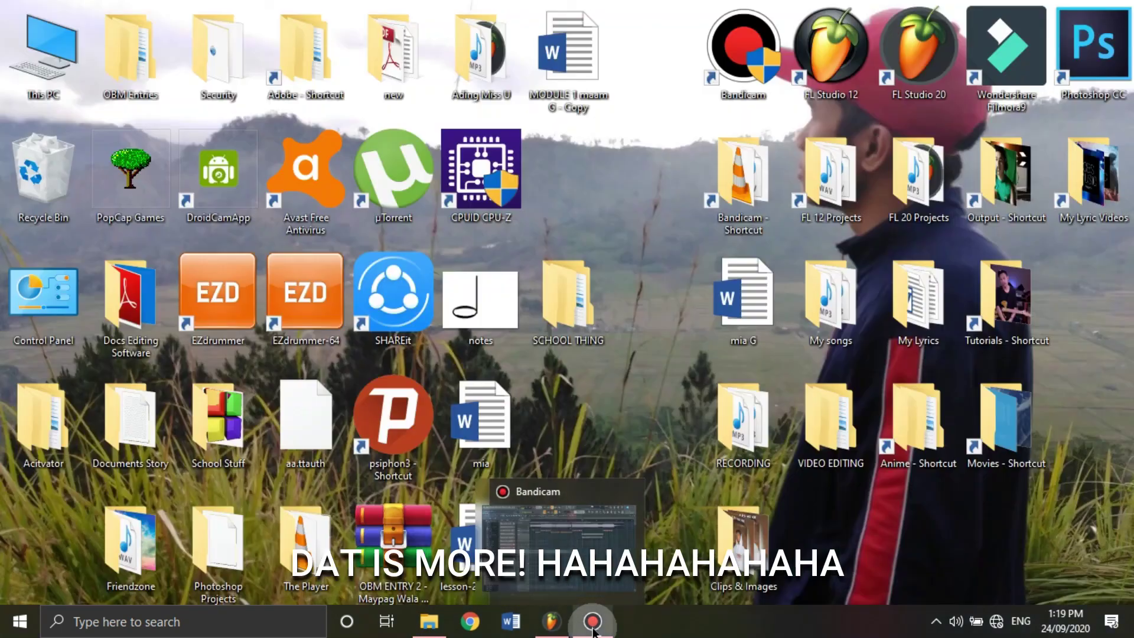
pyautogui.click(593, 629)
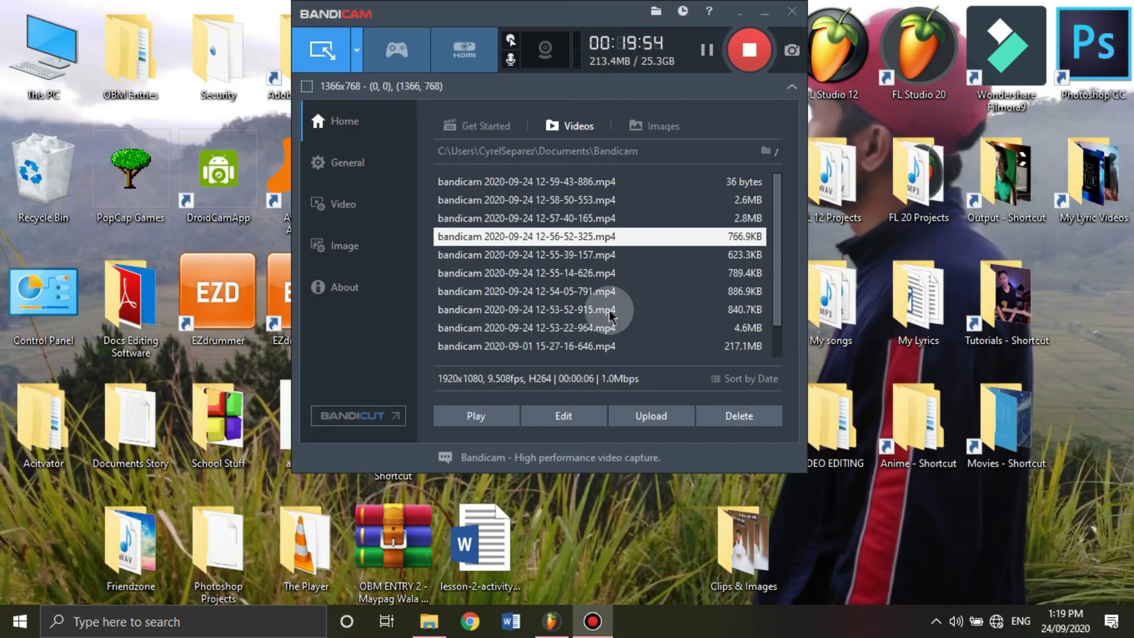
pyautogui.click(765, 13)
pyautogui.click(561, 630)
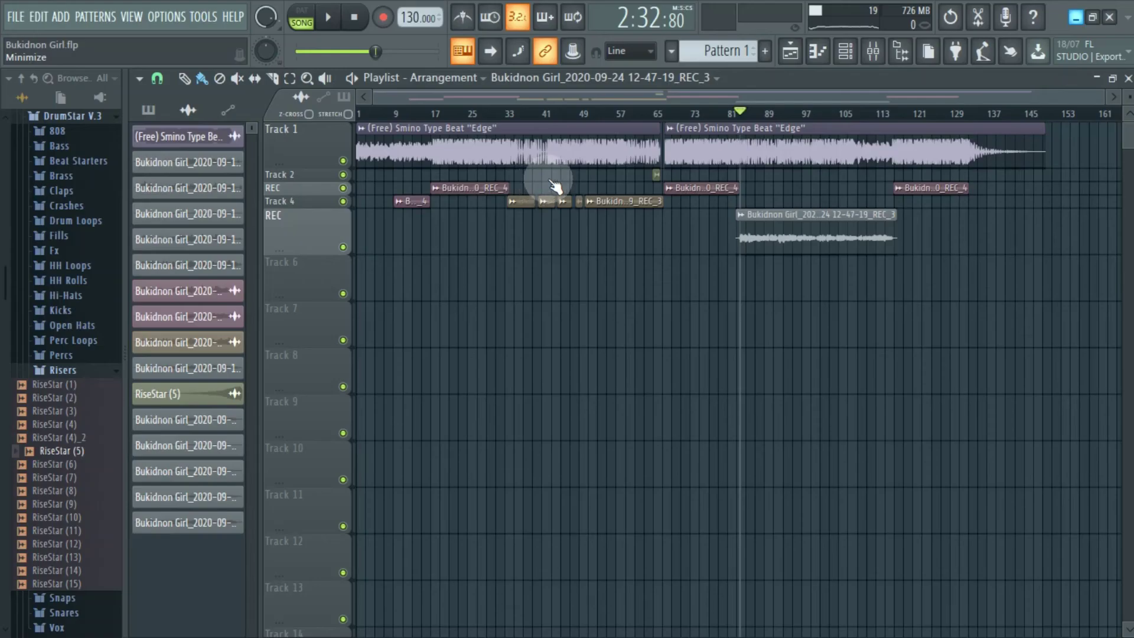
# Play the arrangement from about bar 49 and jump playback to the second vocal section at about bar 89.
pyautogui.moveTo(541, 118); pyautogui.dragTo(580, 118)
pyautogui.press('space')
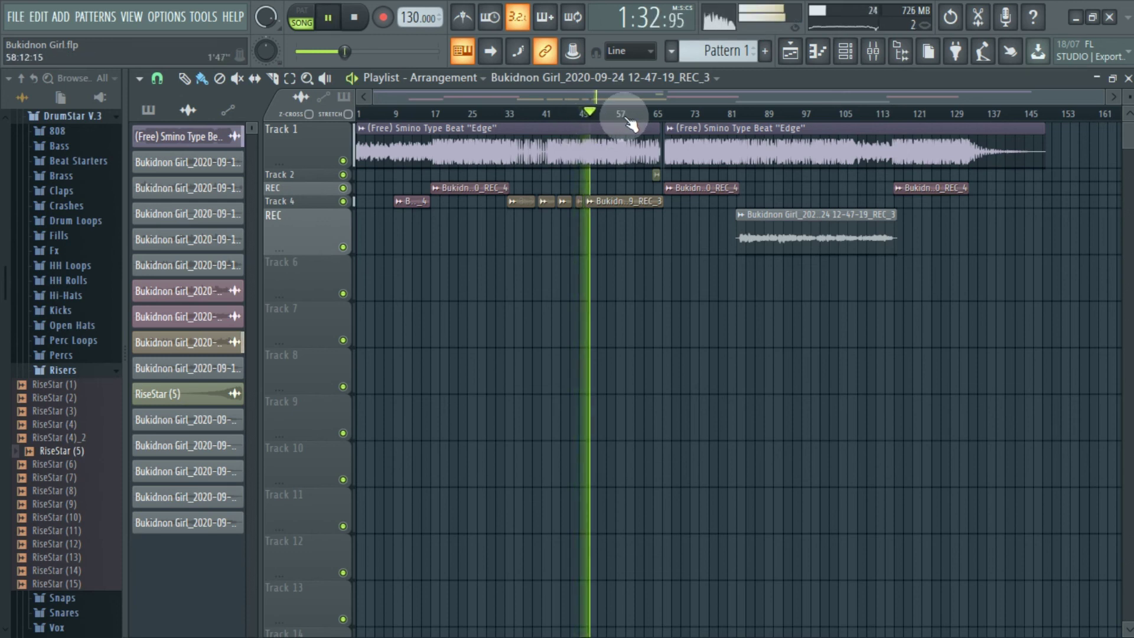
pyautogui.click(769, 112)
# Show the mixer and raise the volume fader of insert 6 slightly.
pyautogui.click(874, 52)
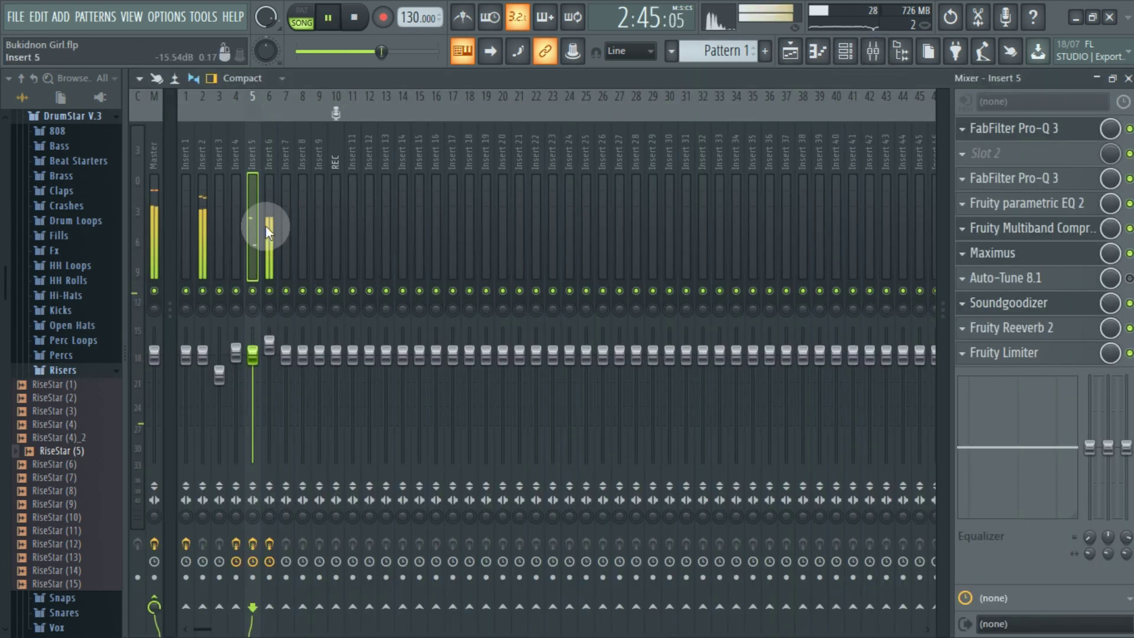
pyautogui.click(266, 226)
pyautogui.click(1028, 155)
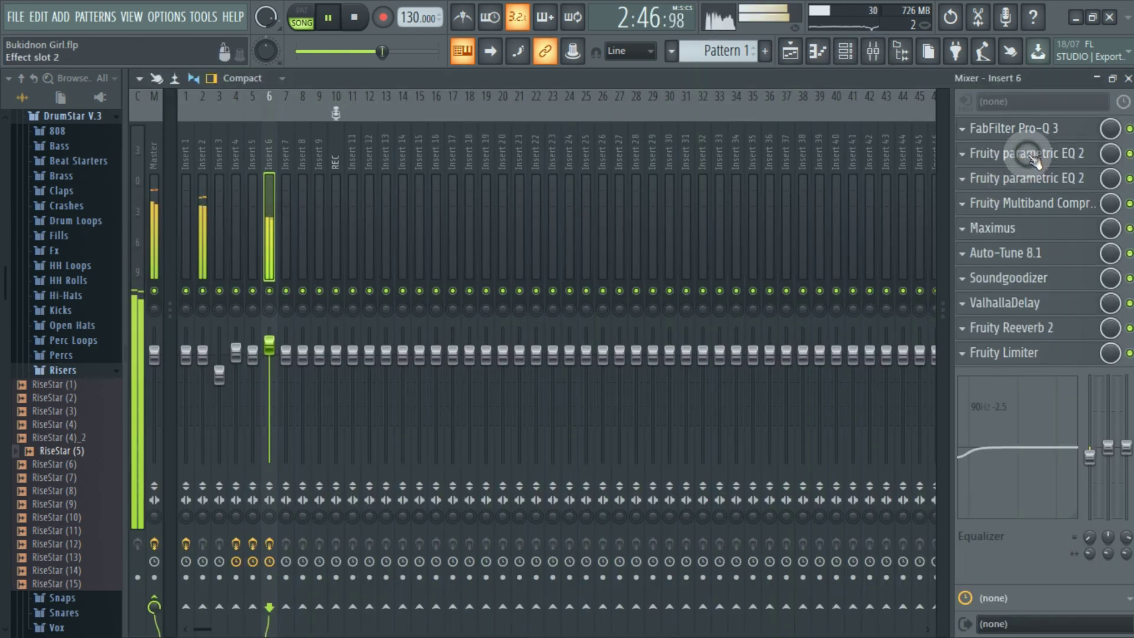
pyautogui.click(273, 354)
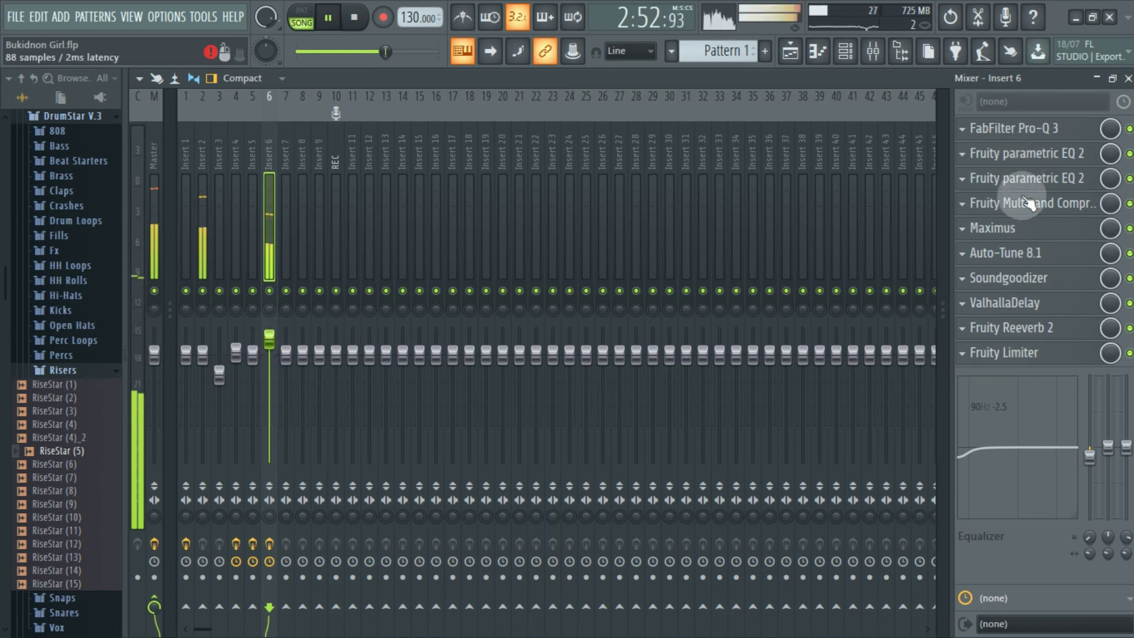
# Reset band 1 of insert 6's second Fruity Parametric EQ 2 and make it a high pass at about 62 Hz.
pyautogui.click(1017, 174)
pyautogui.rightClick(347, 406)
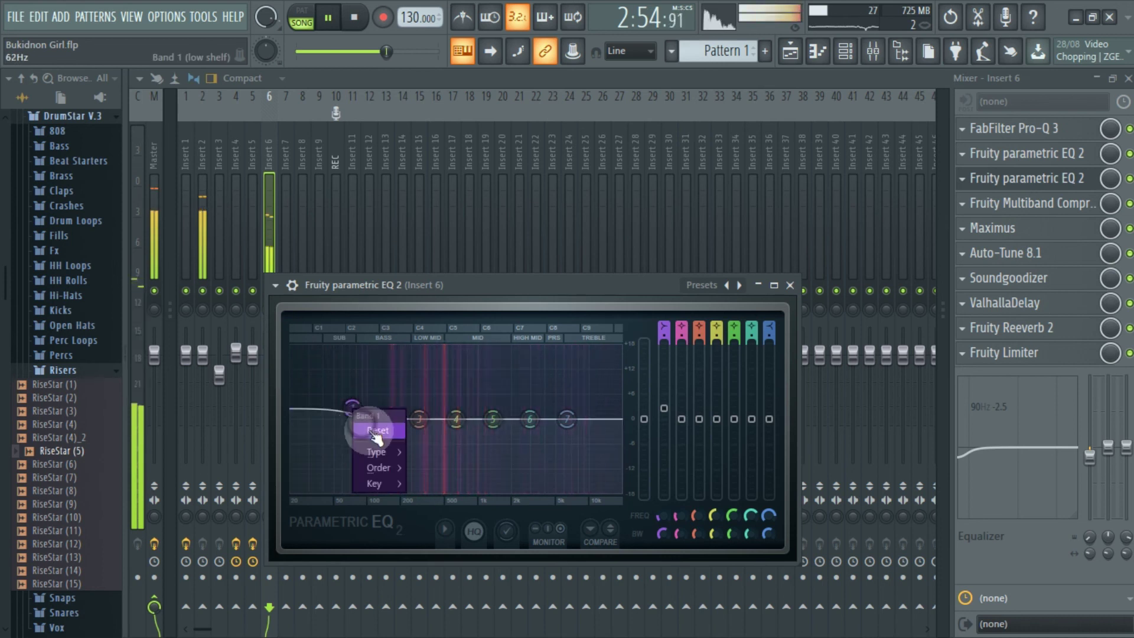
pyautogui.click(368, 430)
pyautogui.rightClick(346, 419)
pyautogui.moveTo(376, 463)
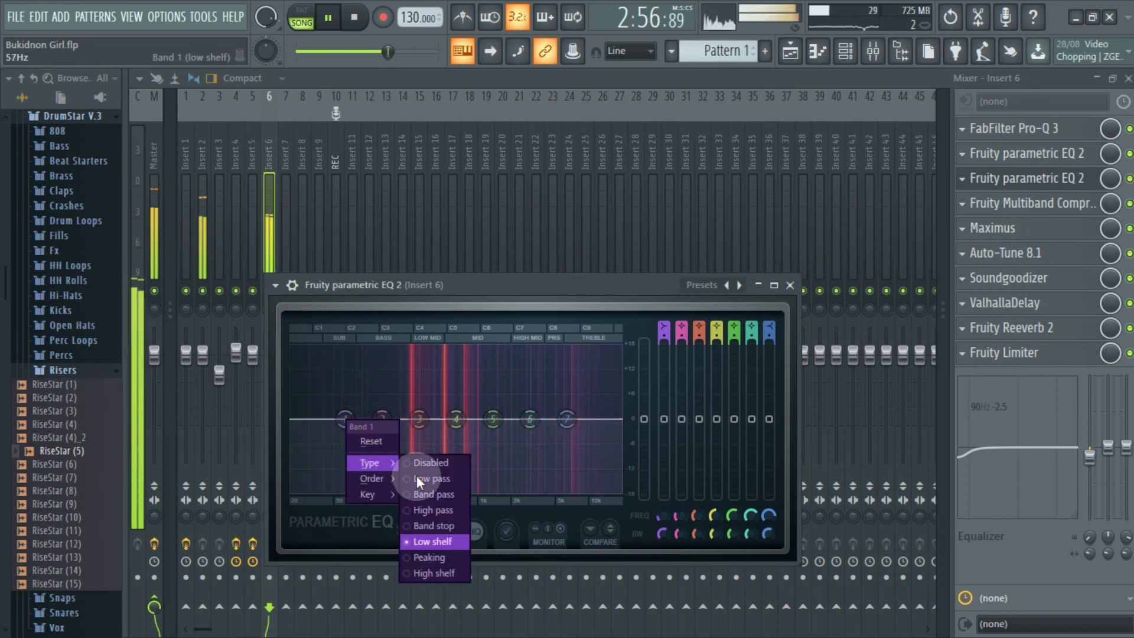
pyautogui.click(422, 510)
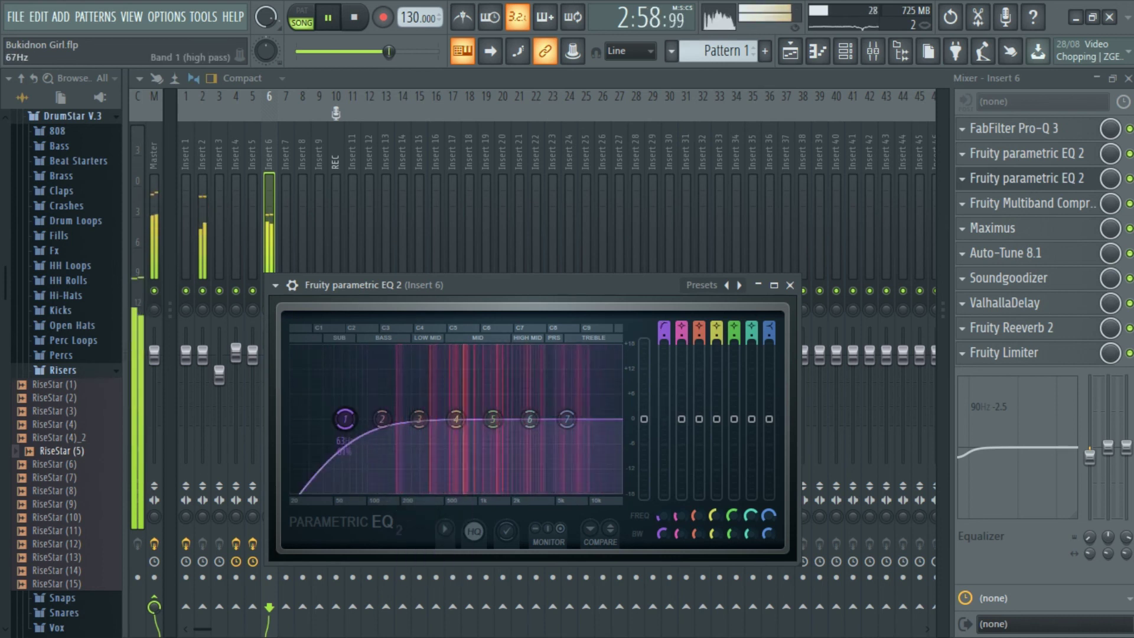
pyautogui.moveTo(351, 419); pyautogui.dragTo(344, 420)
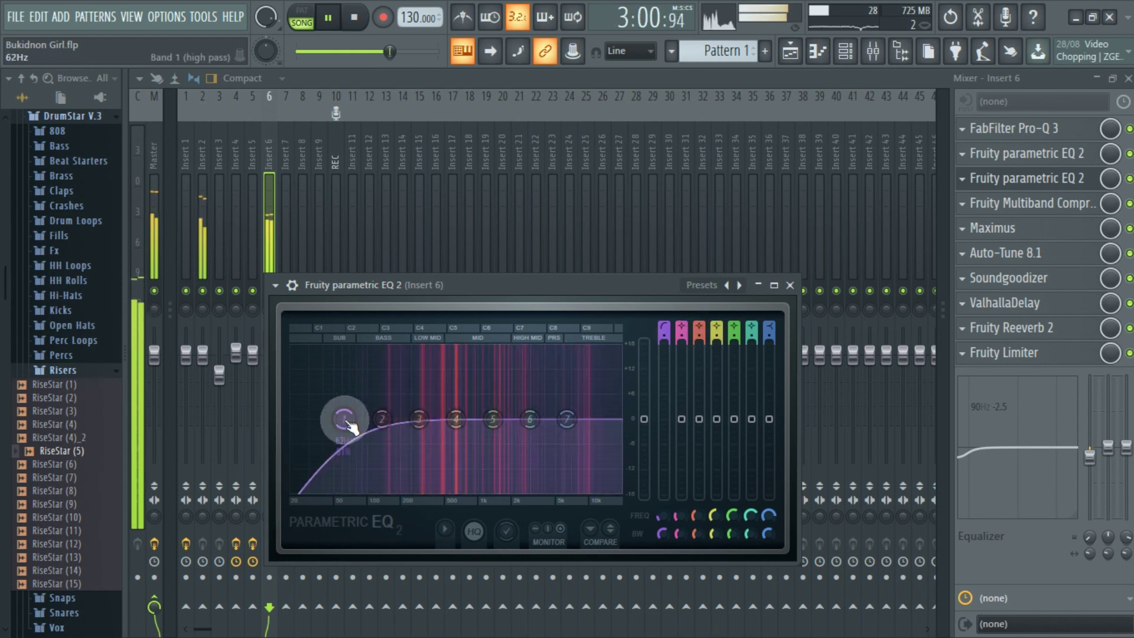
pyautogui.click(790, 286)
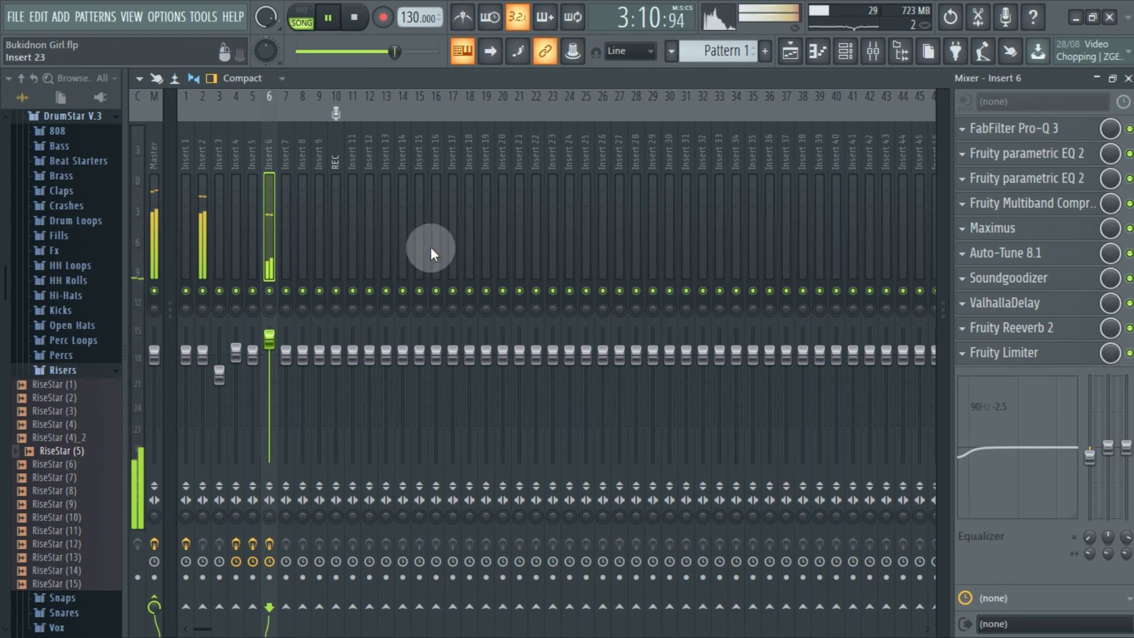
# Check insert 6's reverb and slightly boost the band 7 high shelf in the second Fruity Parametric EQ 2.
pyautogui.click(1069, 331)
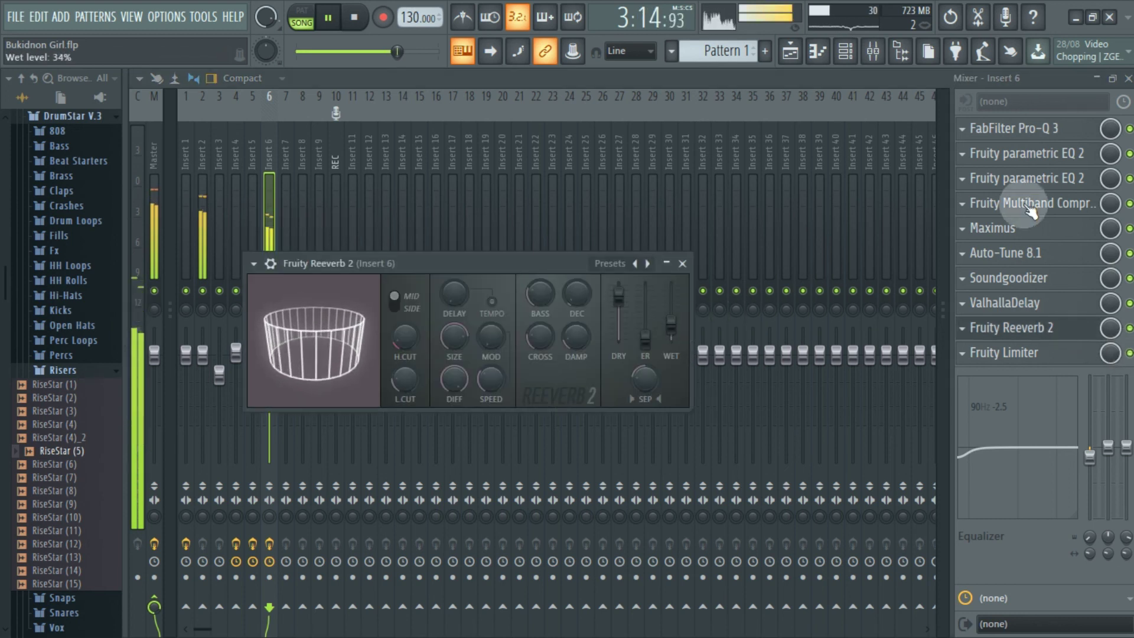
pyautogui.click(1067, 178)
pyautogui.moveTo(563, 411); pyautogui.dragTo(564, 411)
pyautogui.click(564, 411)
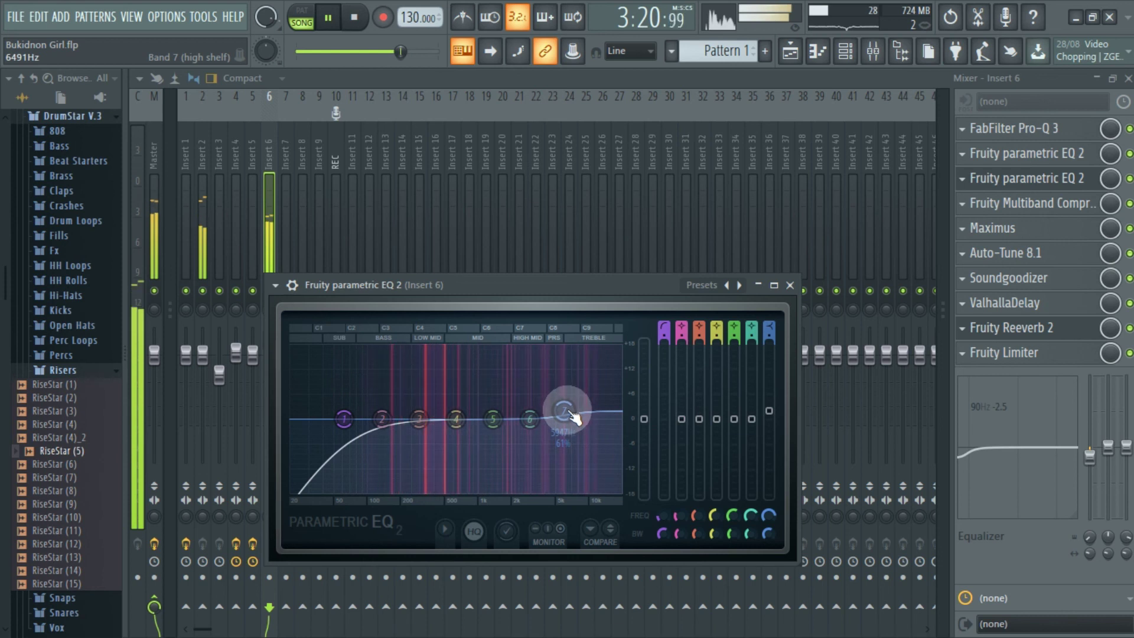
pyautogui.click(790, 285)
# Open Maximus on the master track and adjust the levels of its high, low and mid bands.
pyautogui.click(790, 53)
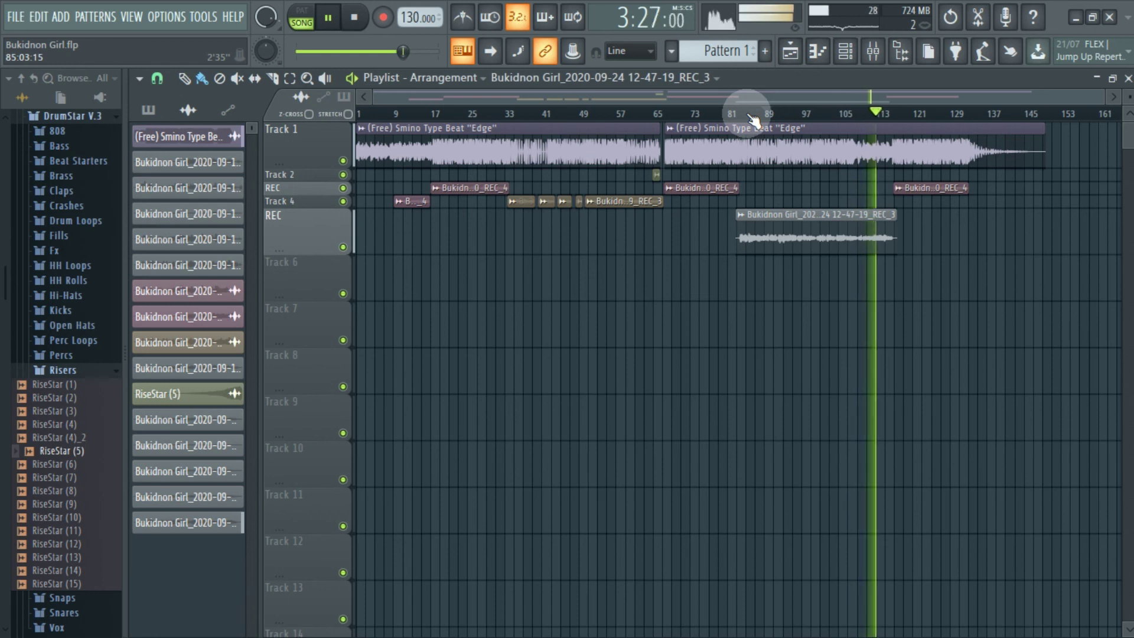
pyautogui.click(873, 52)
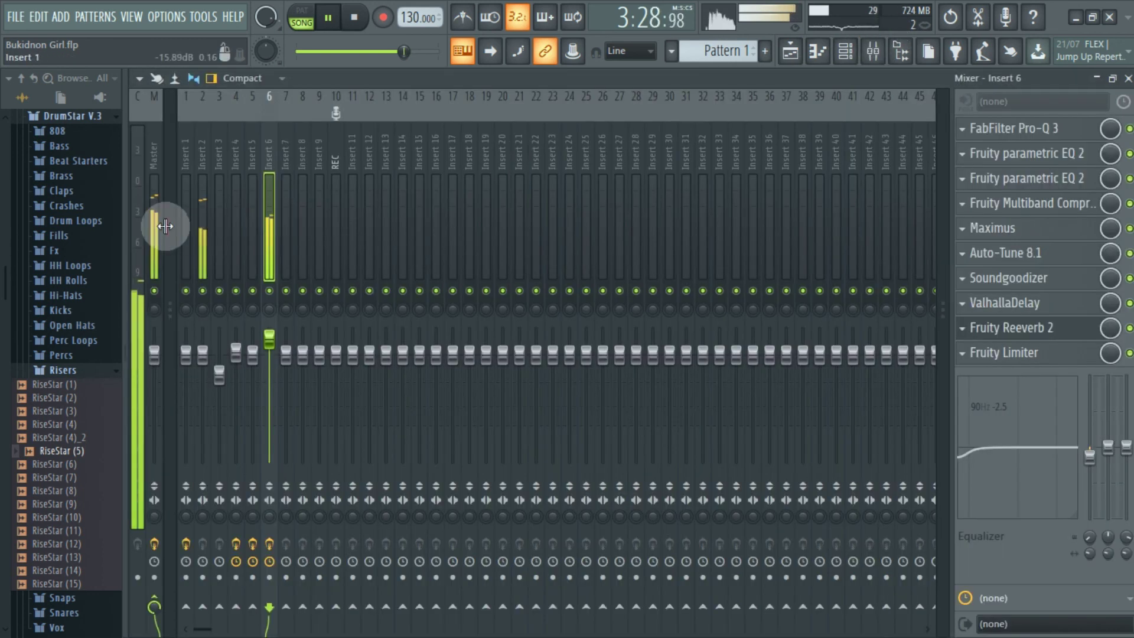
pyautogui.click(1129, 203)
pyautogui.click(1057, 203)
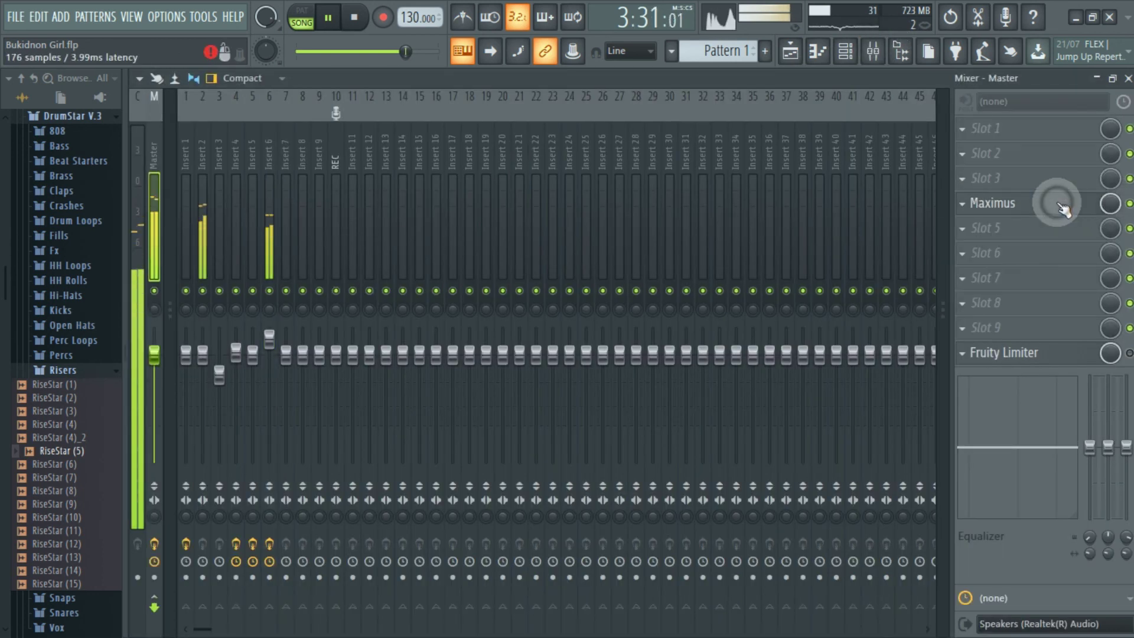
pyautogui.moveTo(681, 375); pyautogui.dragTo(681, 371)
pyautogui.moveTo(493, 350); pyautogui.dragTo(492, 352)
pyautogui.click(572, 354)
pyautogui.click(572, 355)
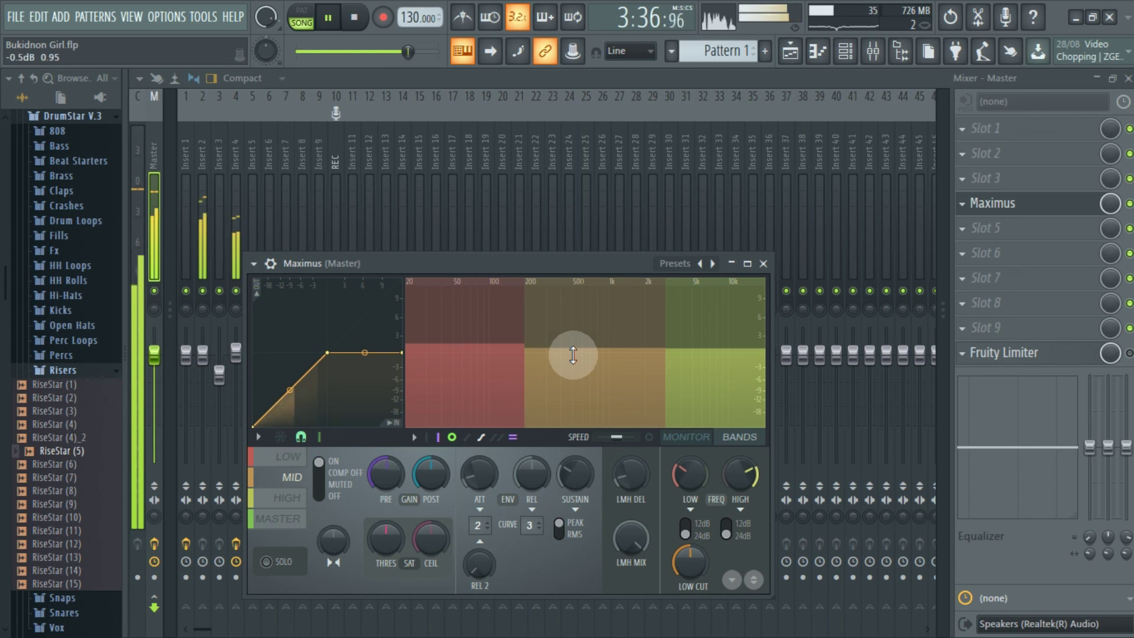
# Fine-tune the master Maximus balance by lowering the mid band slightly and raising the high band.
pyautogui.click(766, 352)
pyautogui.click(712, 353)
pyautogui.click(616, 354)
pyautogui.moveTo(579, 352); pyautogui.dragTo(579, 355)
pyautogui.click(499, 353)
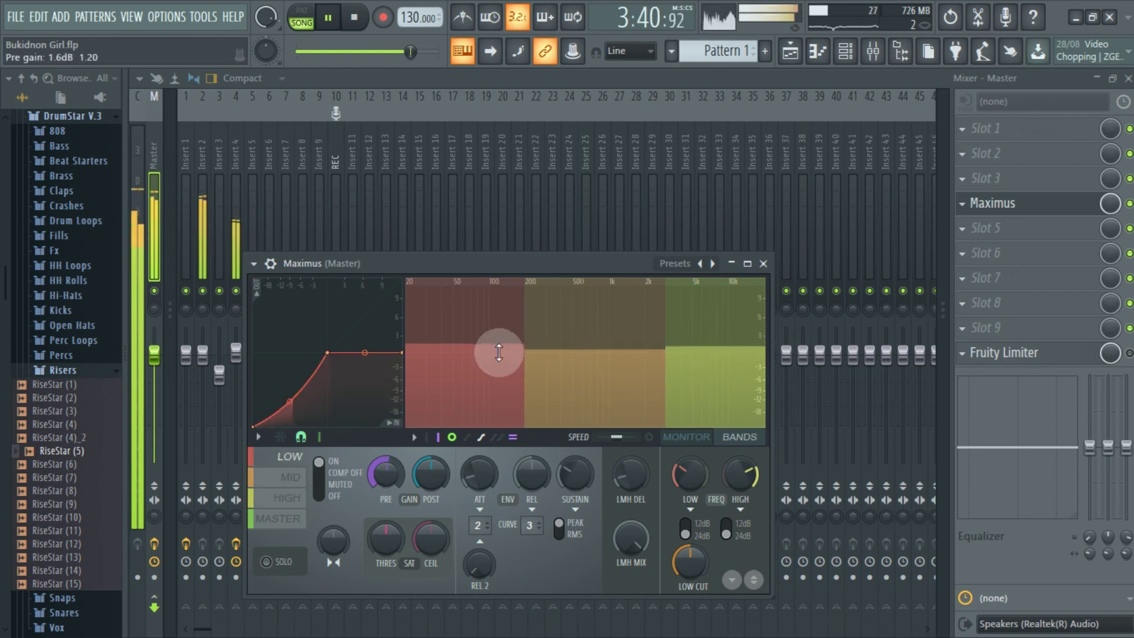
pyautogui.moveTo(707, 345); pyautogui.dragTo(707, 344)
pyautogui.click(482, 348)
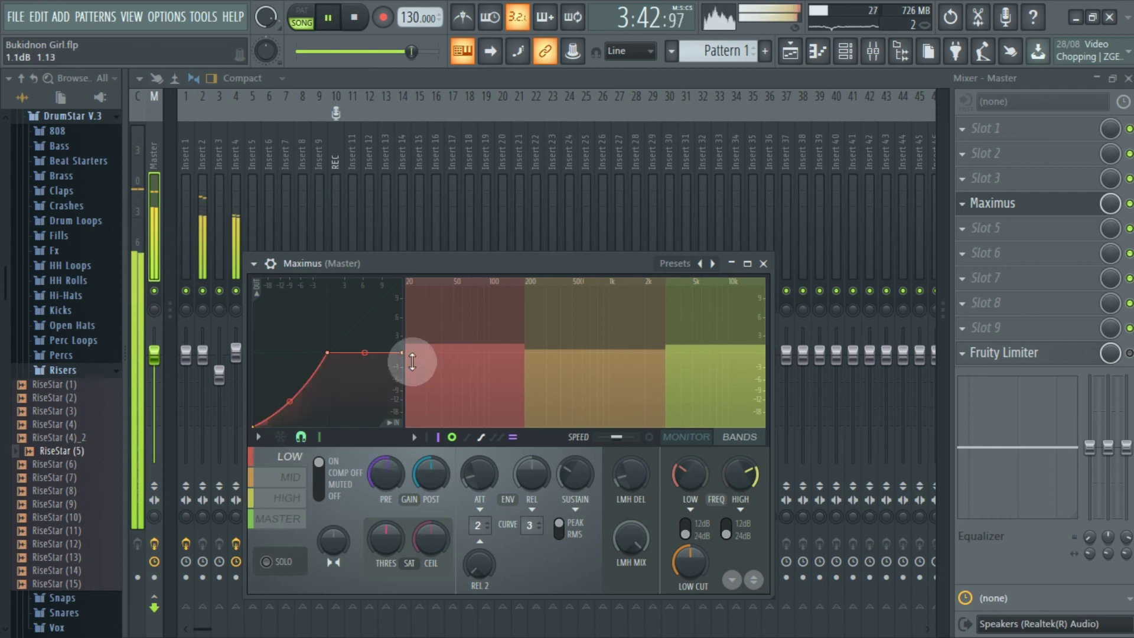
# Straighten the low band's compression curve in the master Maximus, slightly lower the low and mid band levels, and close it.
pyautogui.moveTo(284, 400); pyautogui.dragTo(284, 390)
pyautogui.click(468, 352)
pyautogui.moveTo(468, 352); pyautogui.dragTo(468, 355)
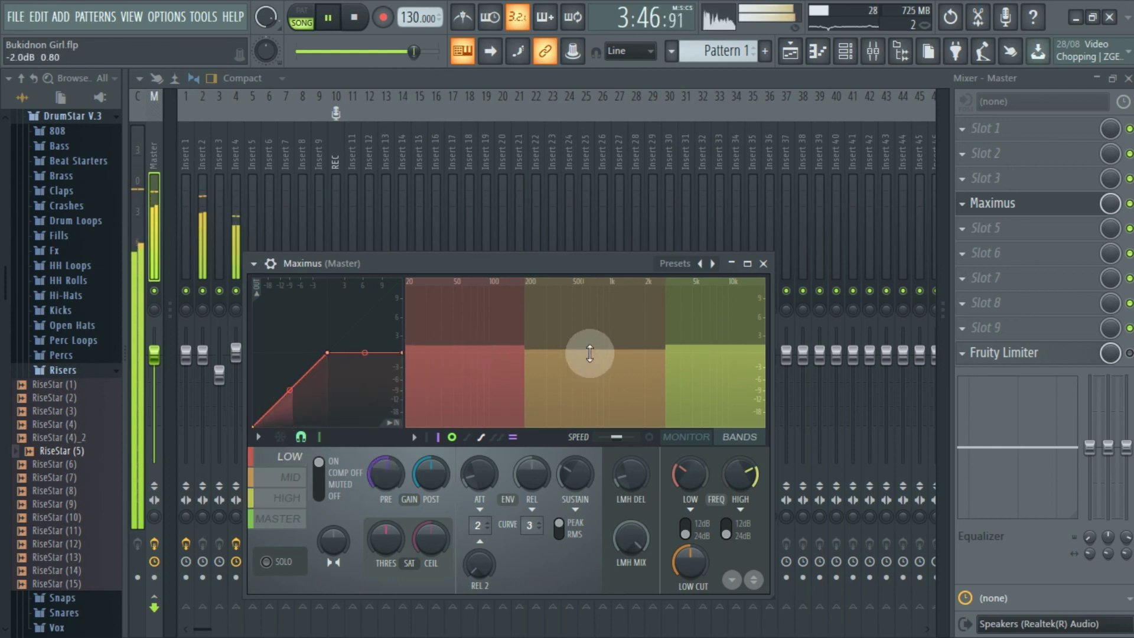
pyautogui.moveTo(590, 352); pyautogui.dragTo(590, 354)
pyautogui.click(763, 263)
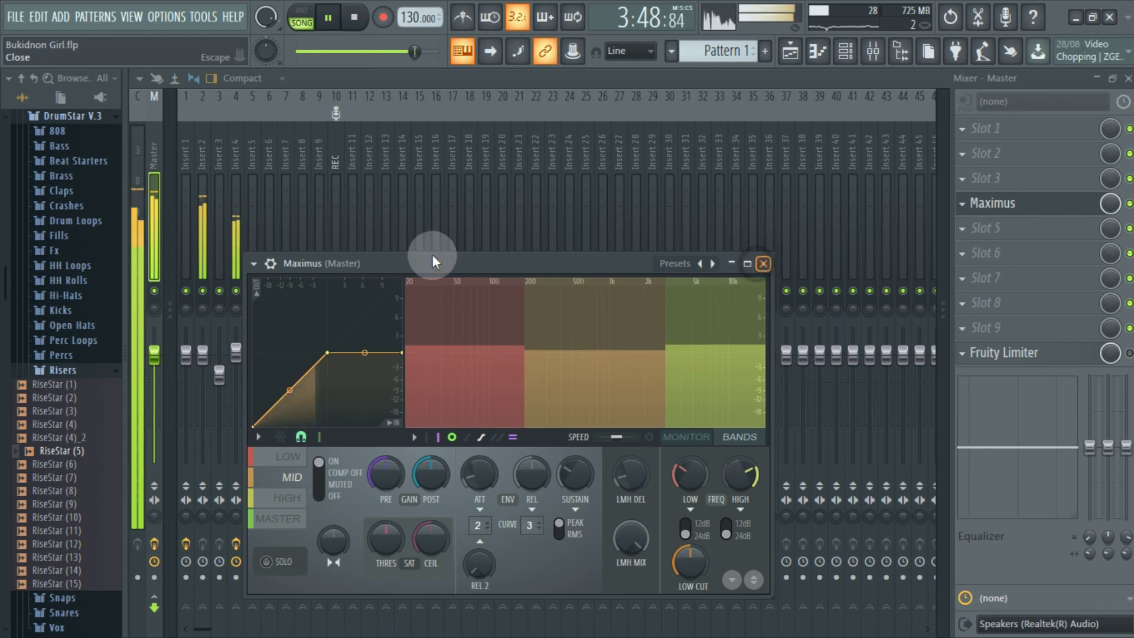
# Check insert 4's effect chain, return to the playlist and save the project.
pyautogui.click(235, 248)
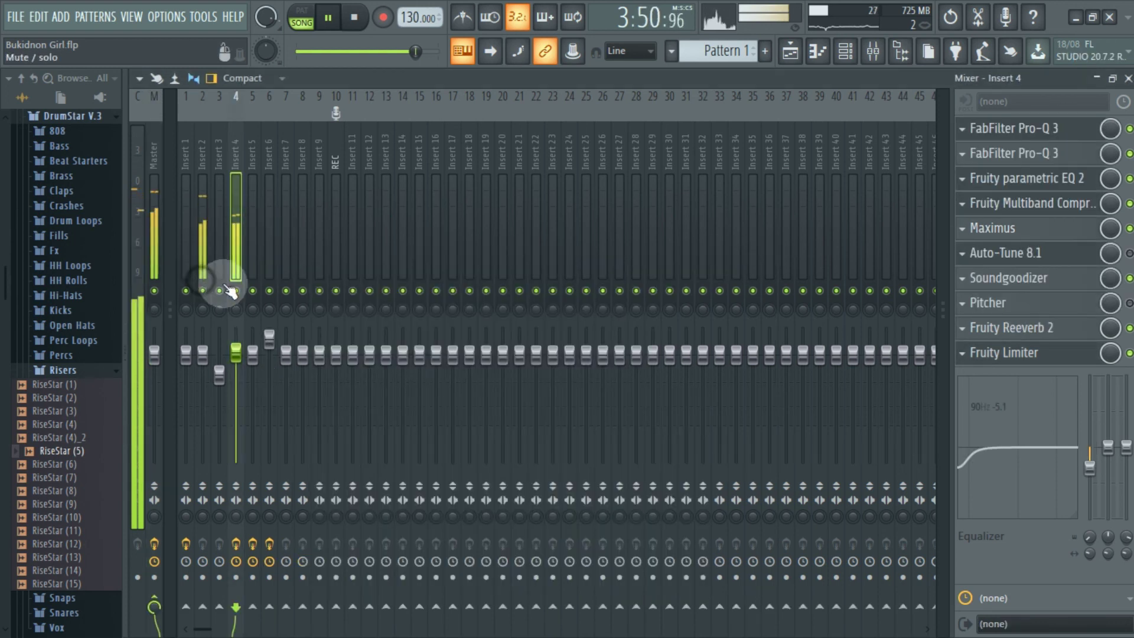
pyautogui.click(791, 53)
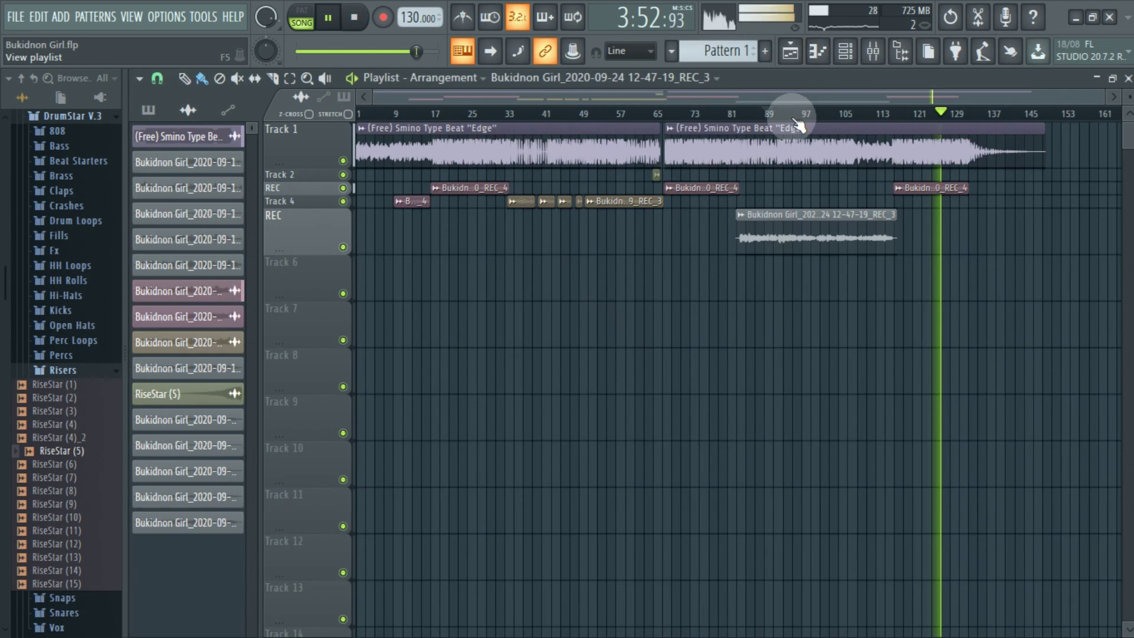
pyautogui.hotkey('ctrl', 's')
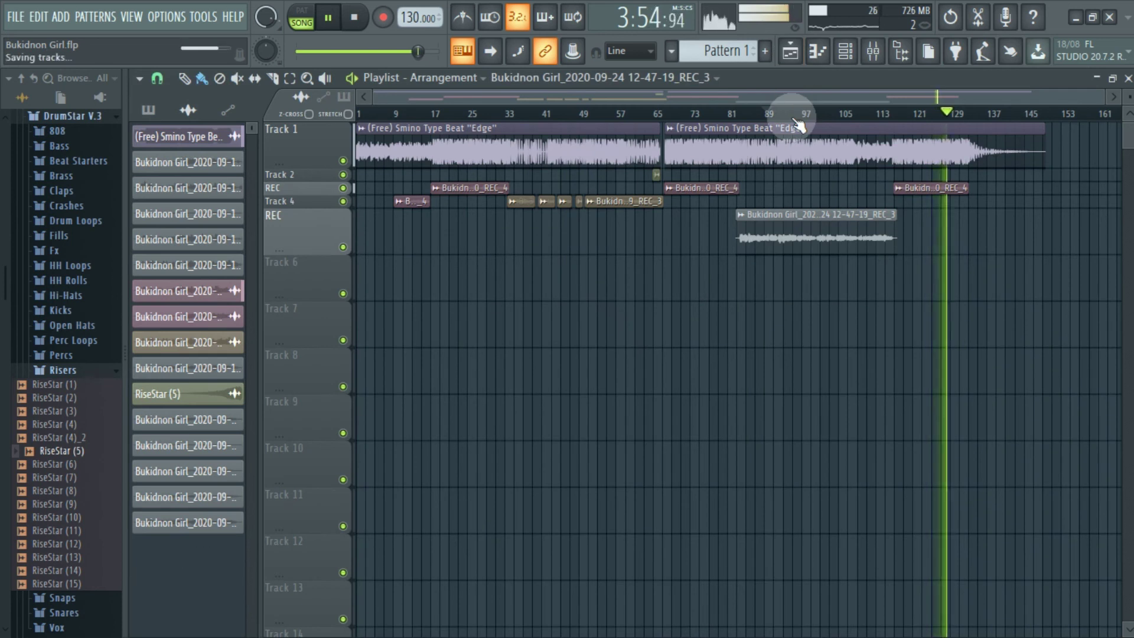
pyautogui.hotkey('ctrl', 's')
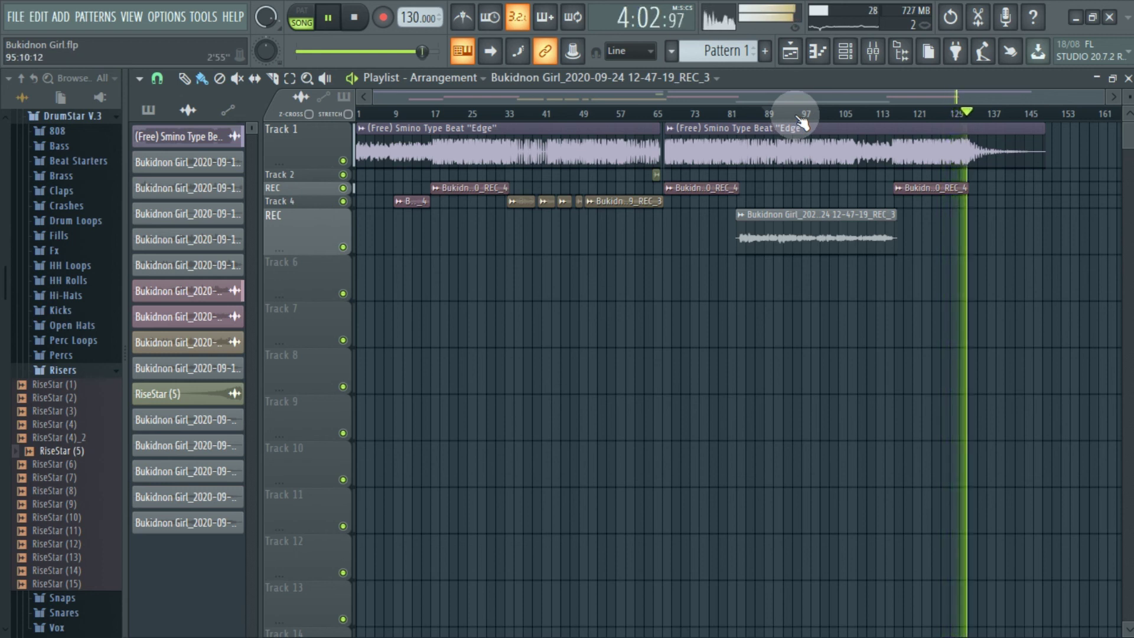
# Stop playback, look briefly at the desktop, and return the song position to the beginning in FL Studio.
pyautogui.press('space')
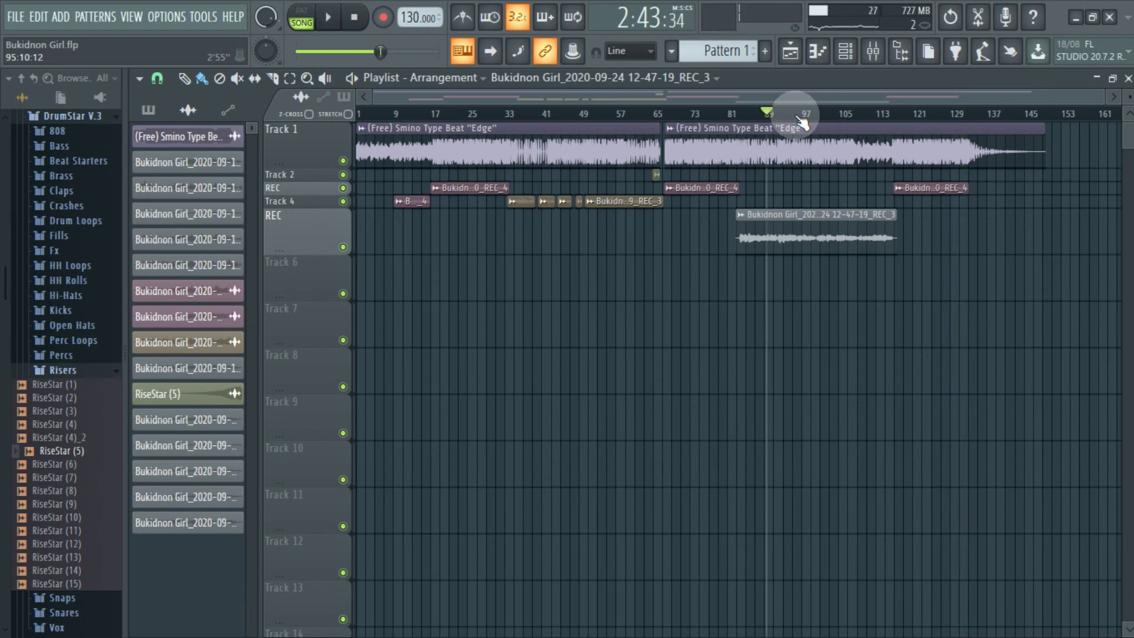
pyautogui.click(1074, 23)
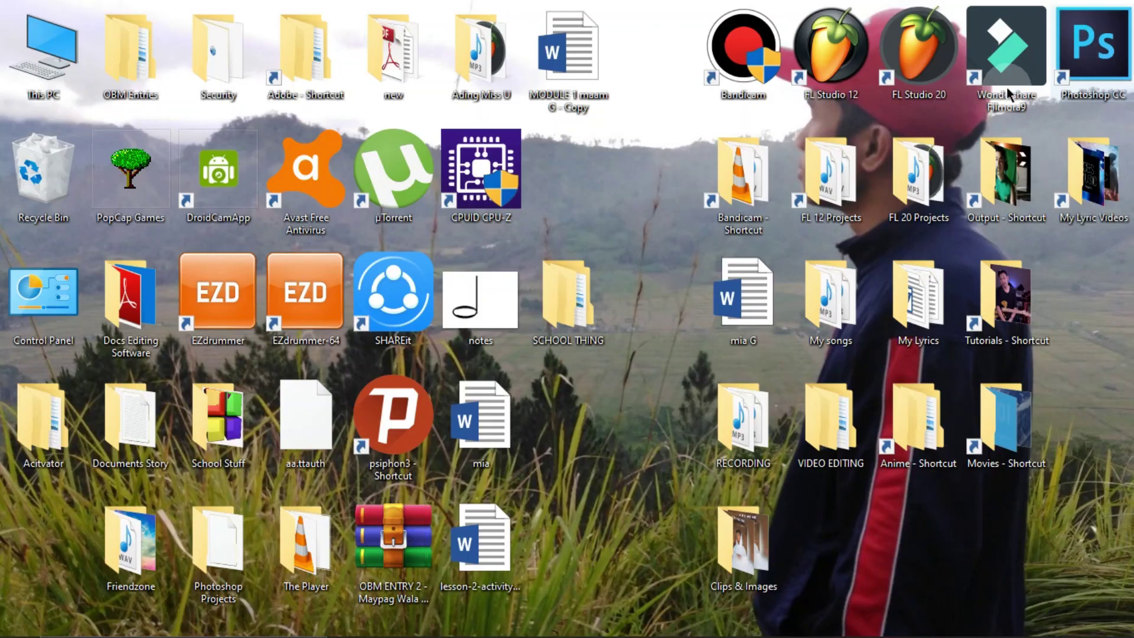
pyautogui.click(561, 627)
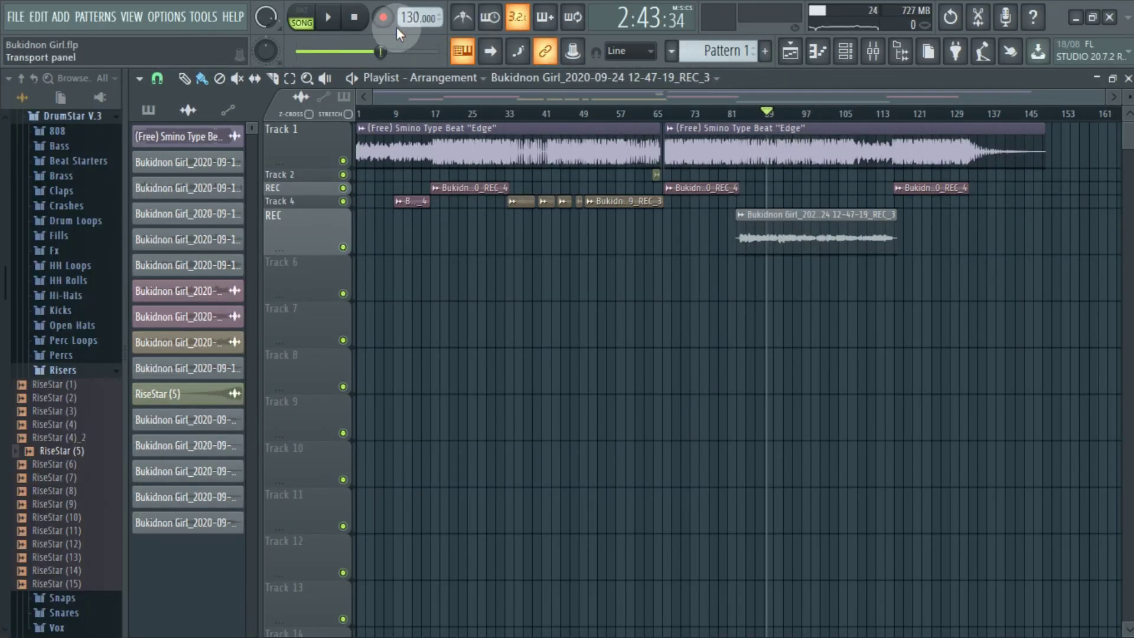
pyautogui.click(360, 24)
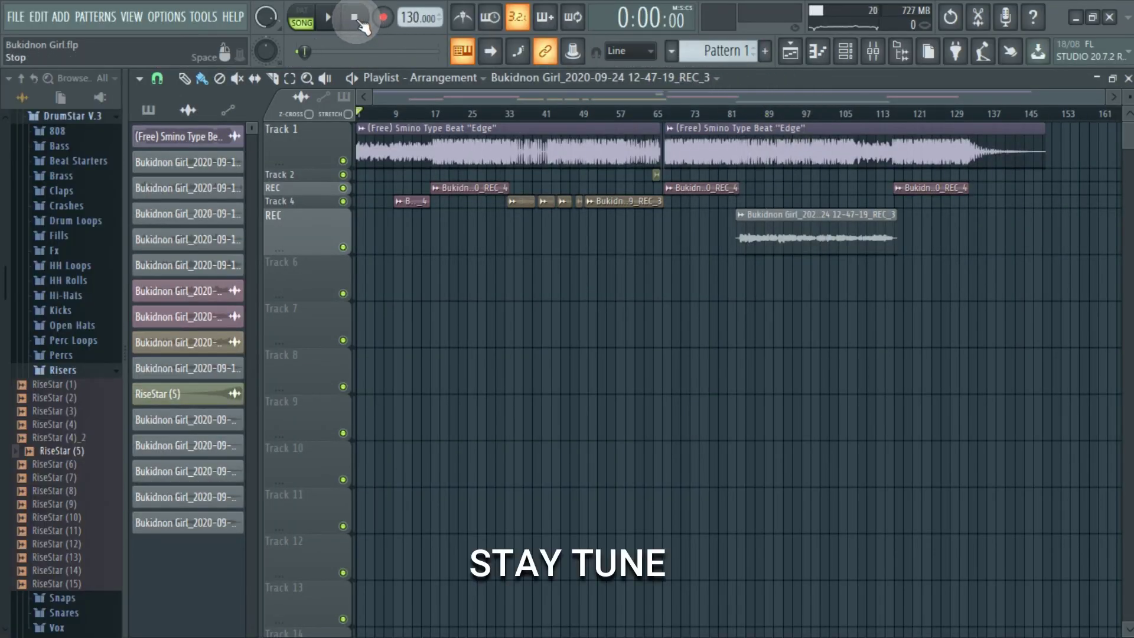